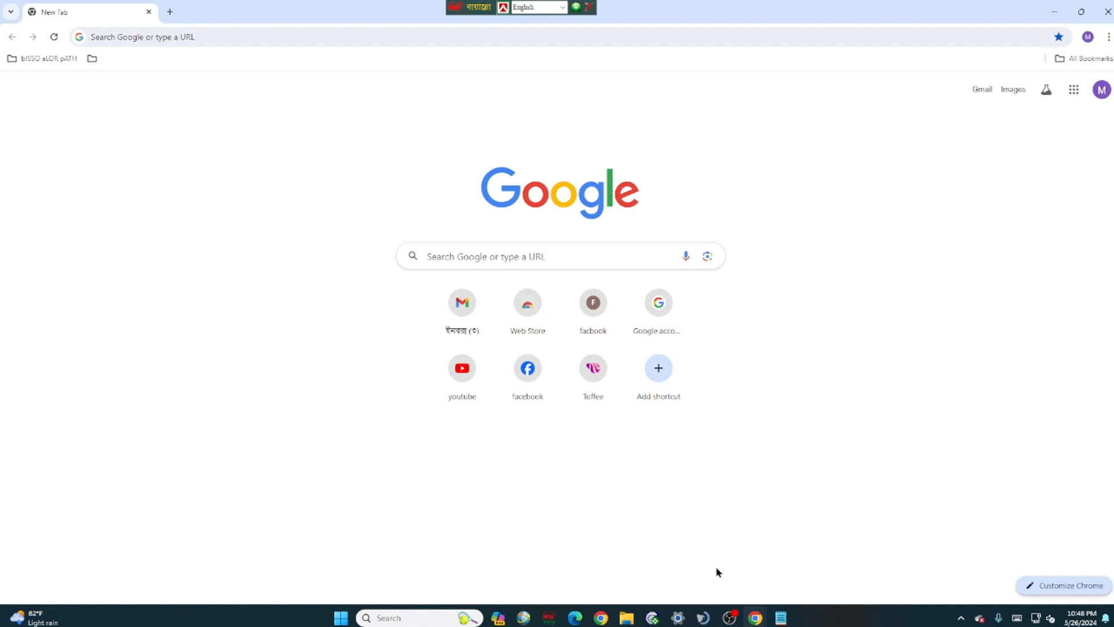
Step: Look over the digital marketing class outline in Notepad and return to the Chrome window
click(781, 617)
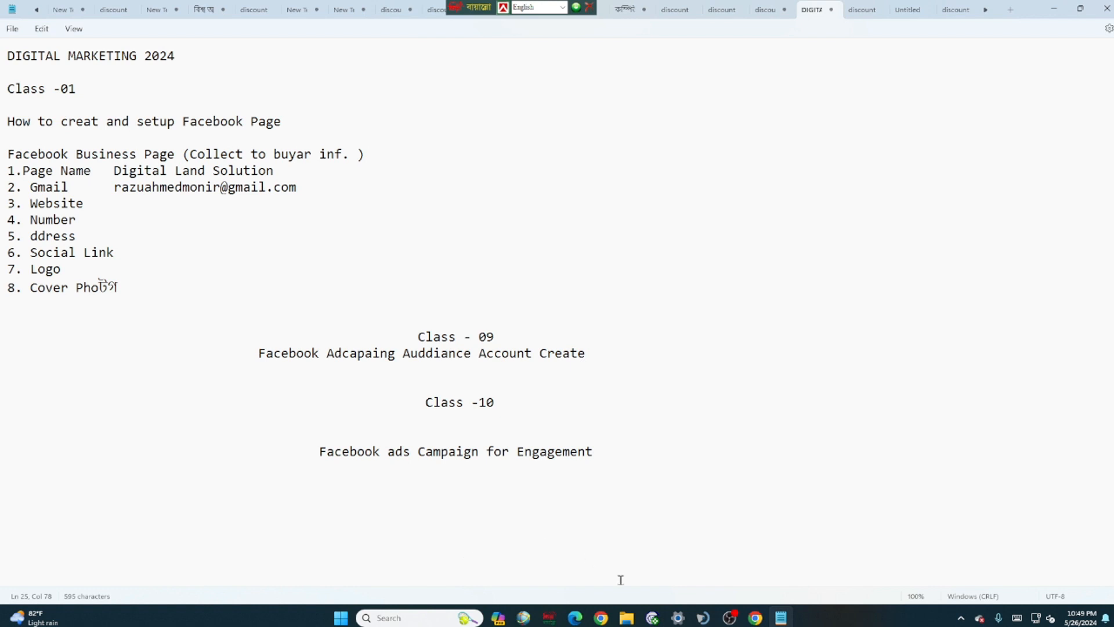
click(756, 618)
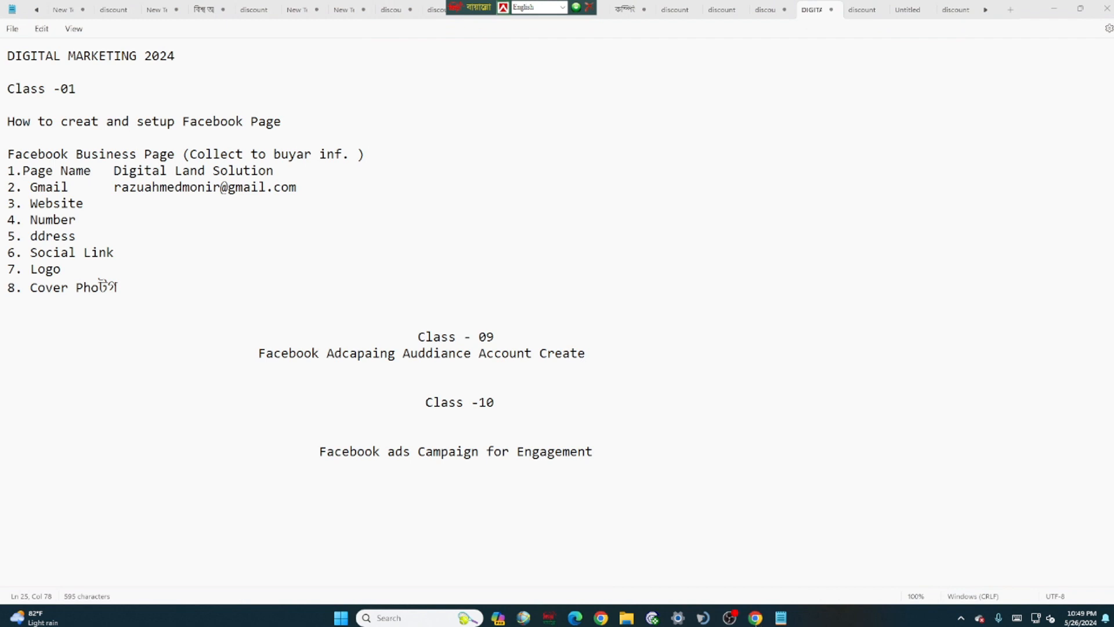
click(761, 572)
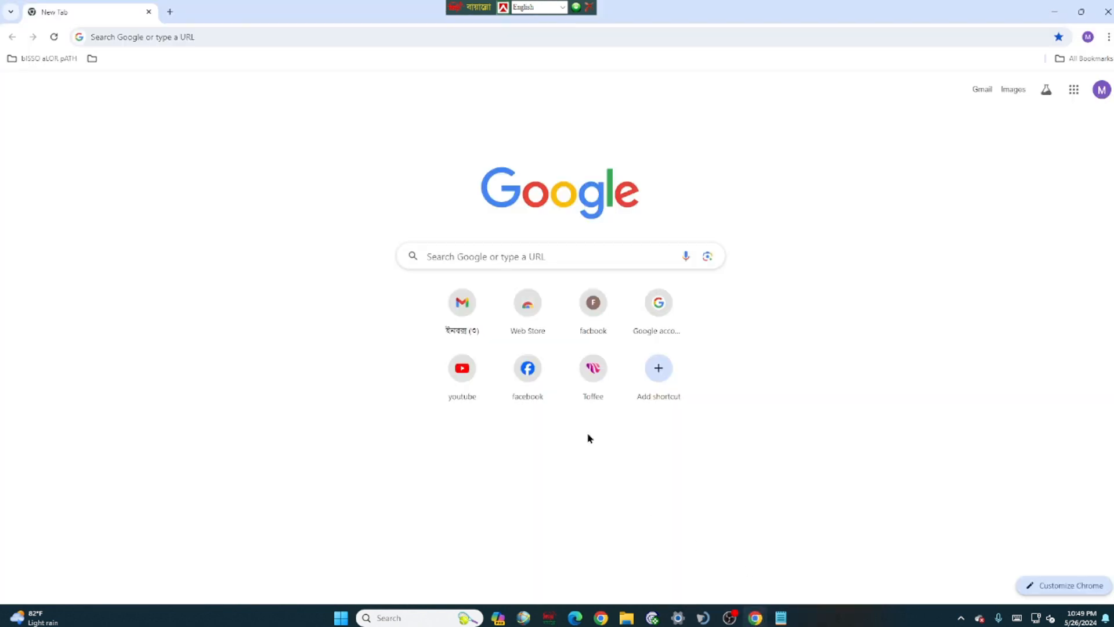
Step: Open Facebook from its new-tab shortcut and expand the full list of account tools
click(527, 378)
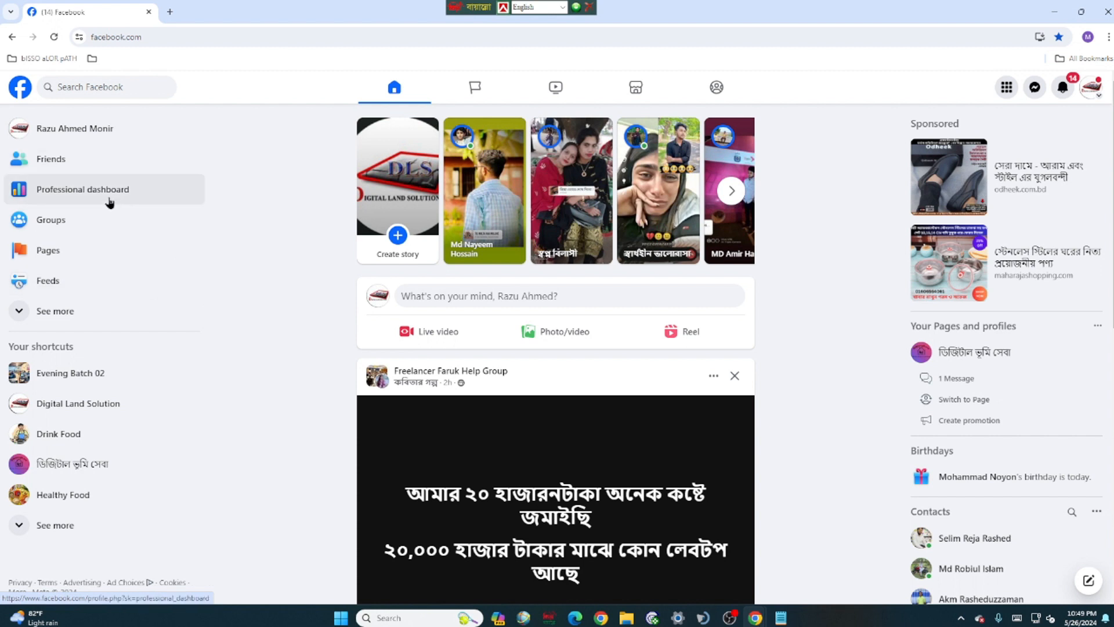
click(18, 319)
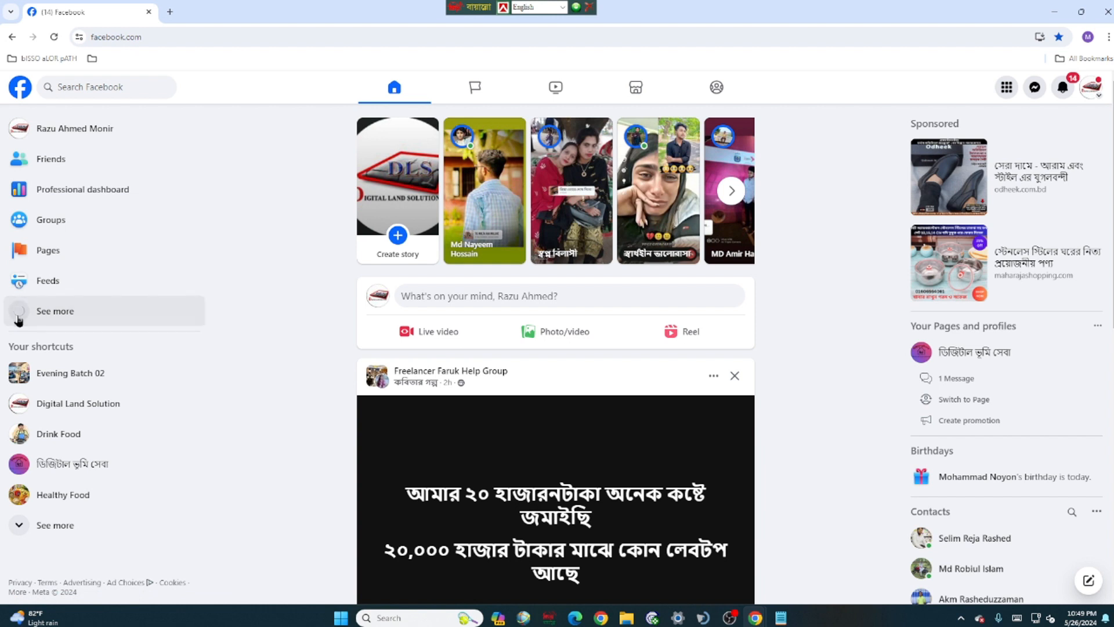
Step: Frame the Ads Manager entry with the screenshot tool and discard the capture
click(962, 619)
click(985, 537)
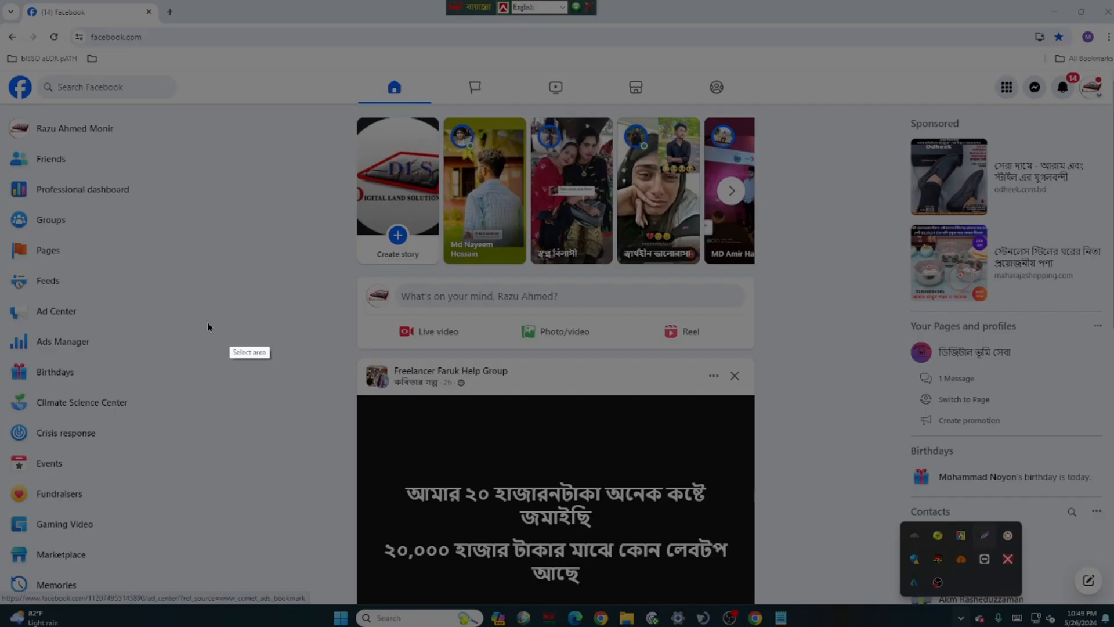
drag(5, 318, 188, 366)
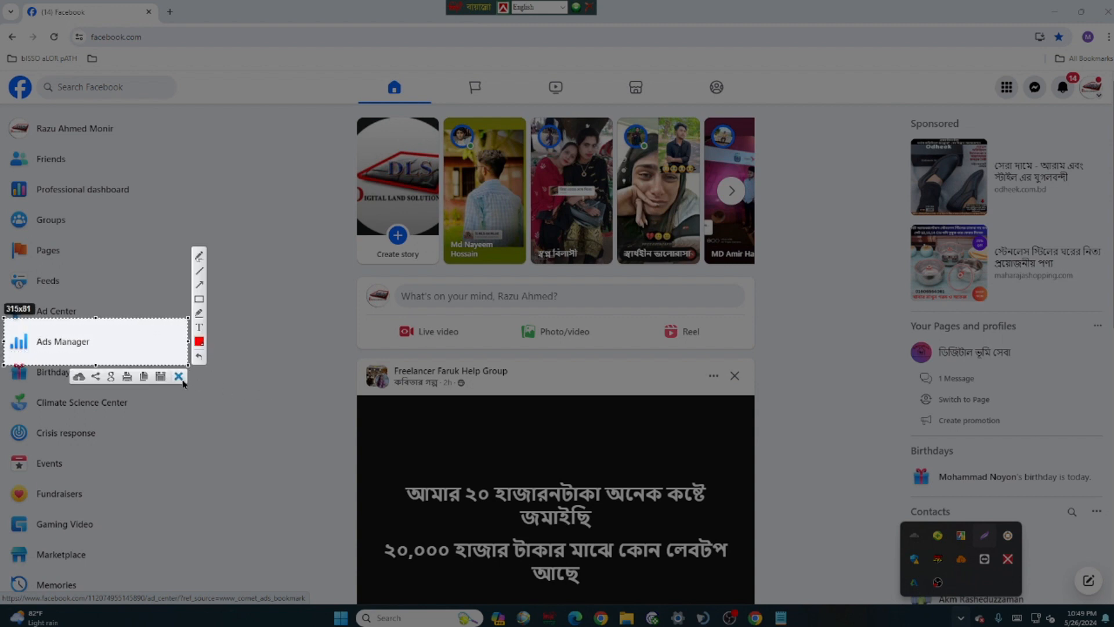
click(179, 376)
Step: Open Ads Manager and start creating a new campaign
click(57, 348)
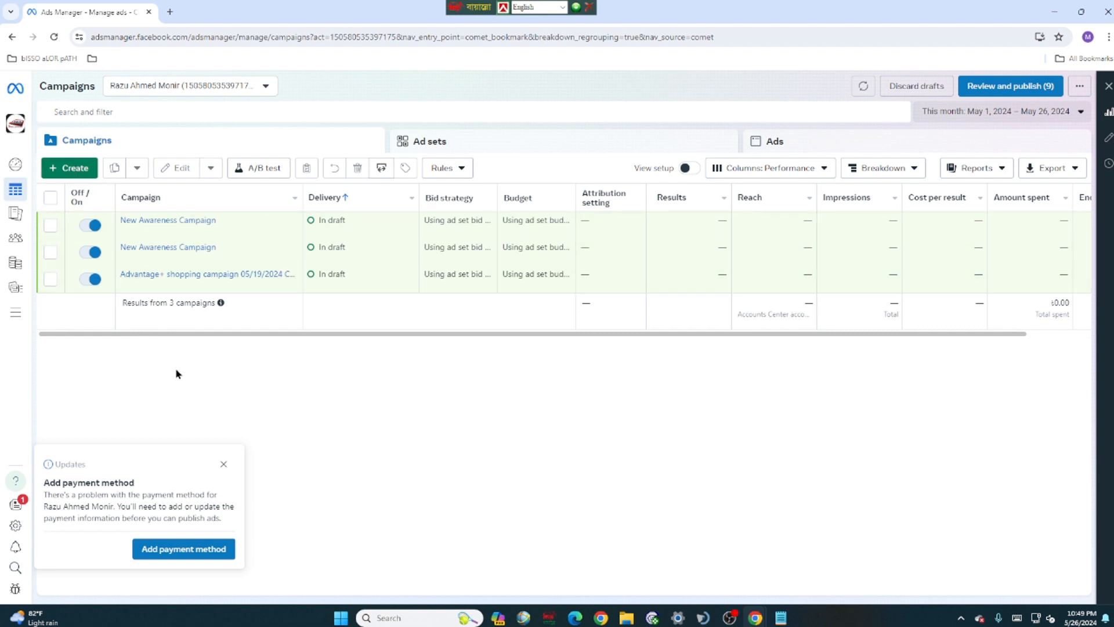
click(54, 171)
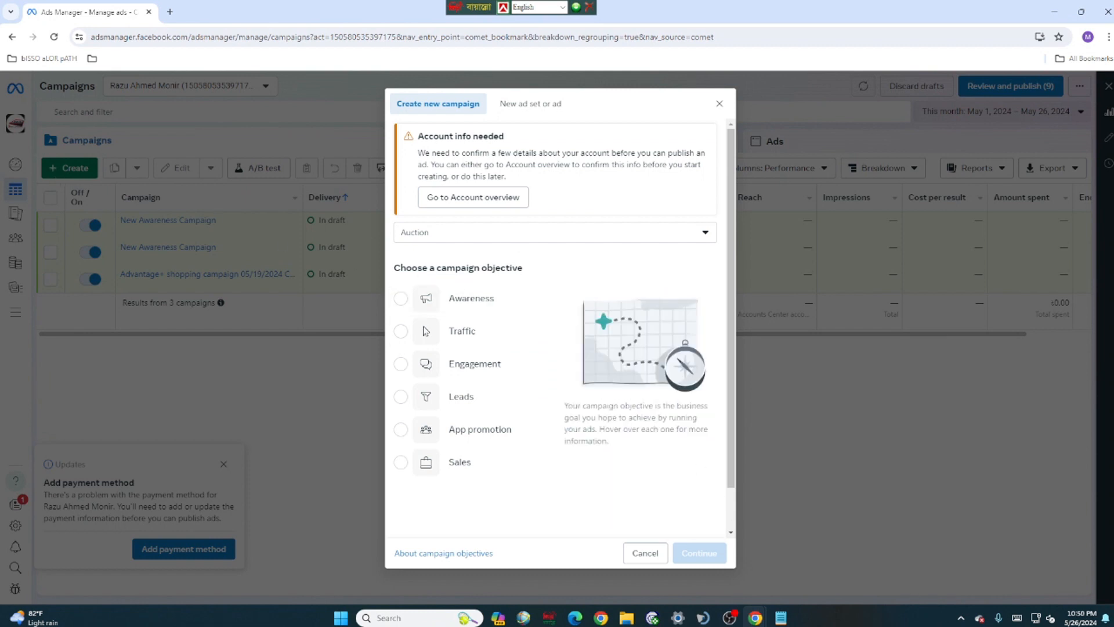
Step: Capture the new-campaign dialog, outline each objective from Awareness to Sales with a red rectangle, and discard the capture
click(961, 619)
click(984, 535)
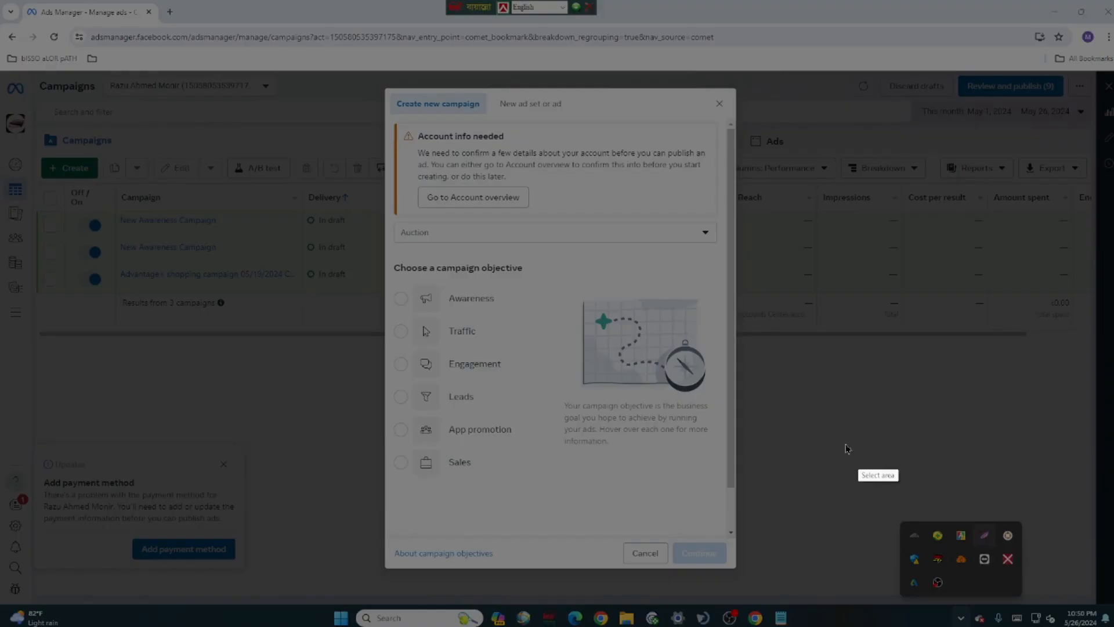
drag(347, 84, 789, 572)
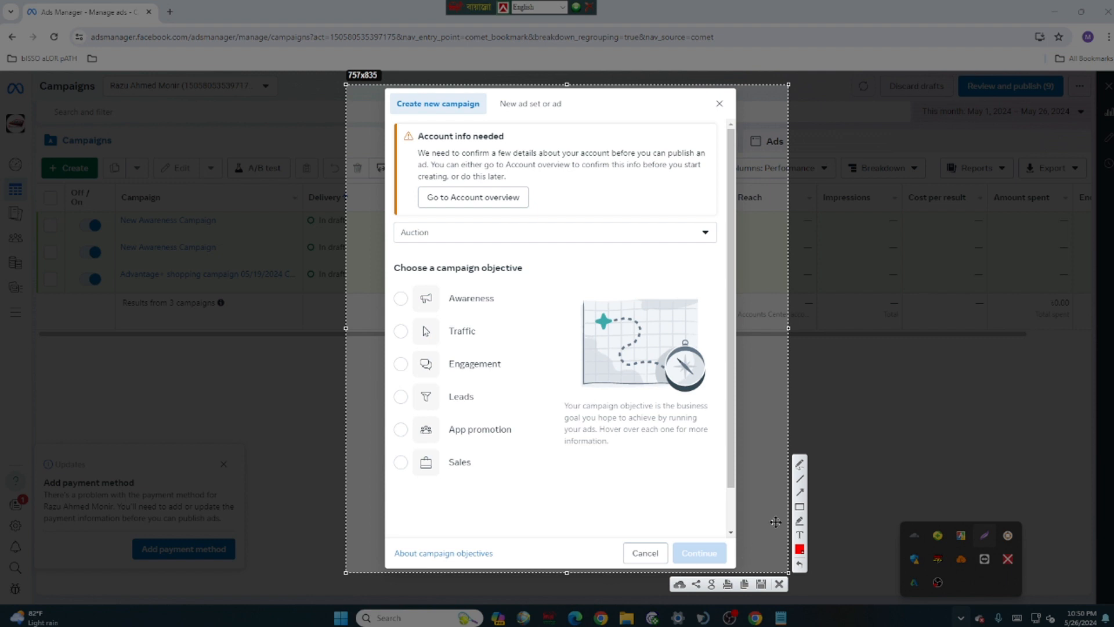
click(800, 507)
mouse_move(396, 285)
mouse_down()
mouse_move(531, 297)
mouse_move(534, 324)
mouse_up()
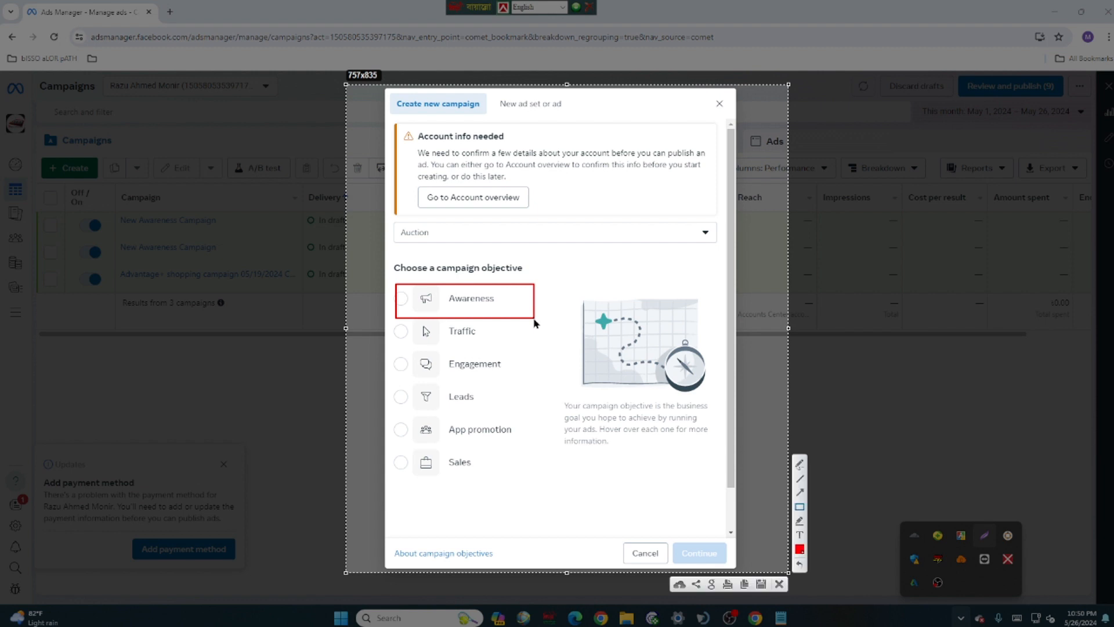
drag(393, 319, 512, 359)
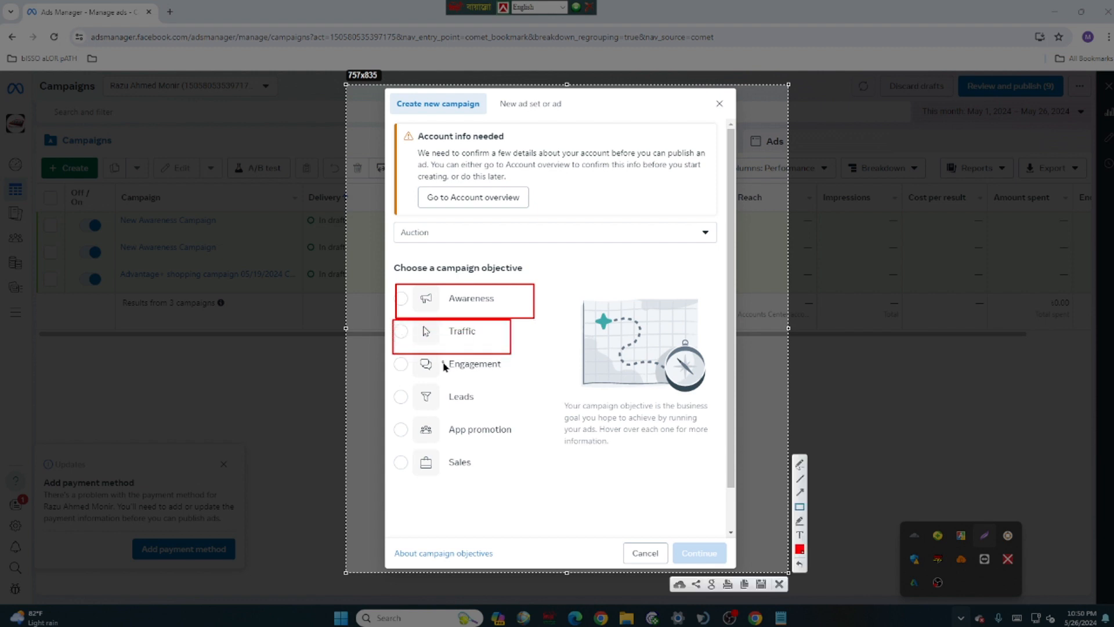
drag(388, 357, 544, 388)
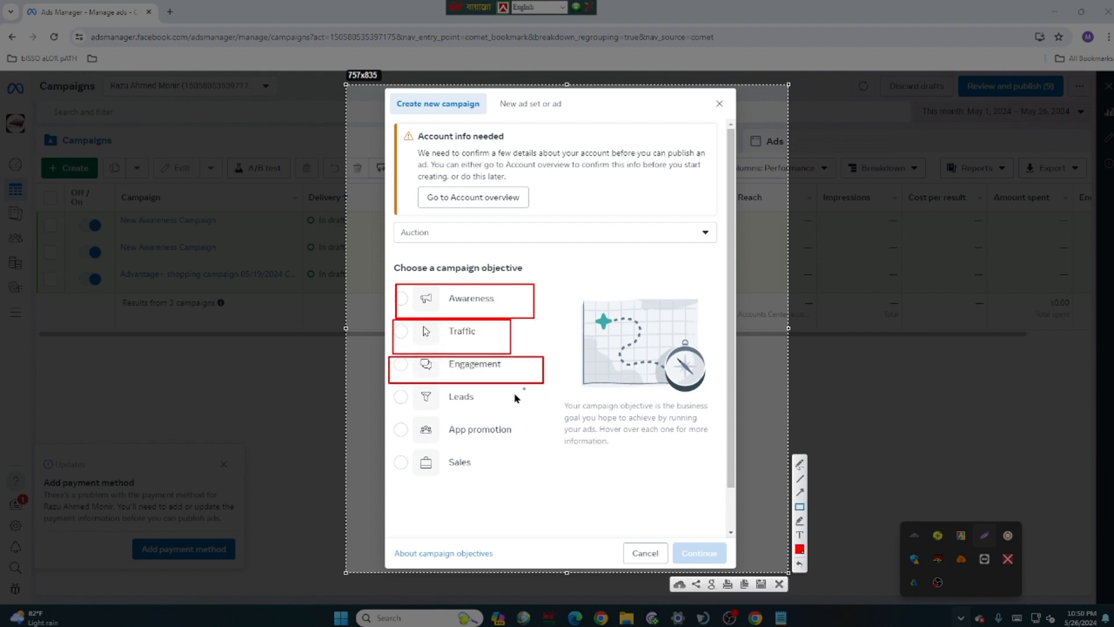
drag(398, 384, 514, 415)
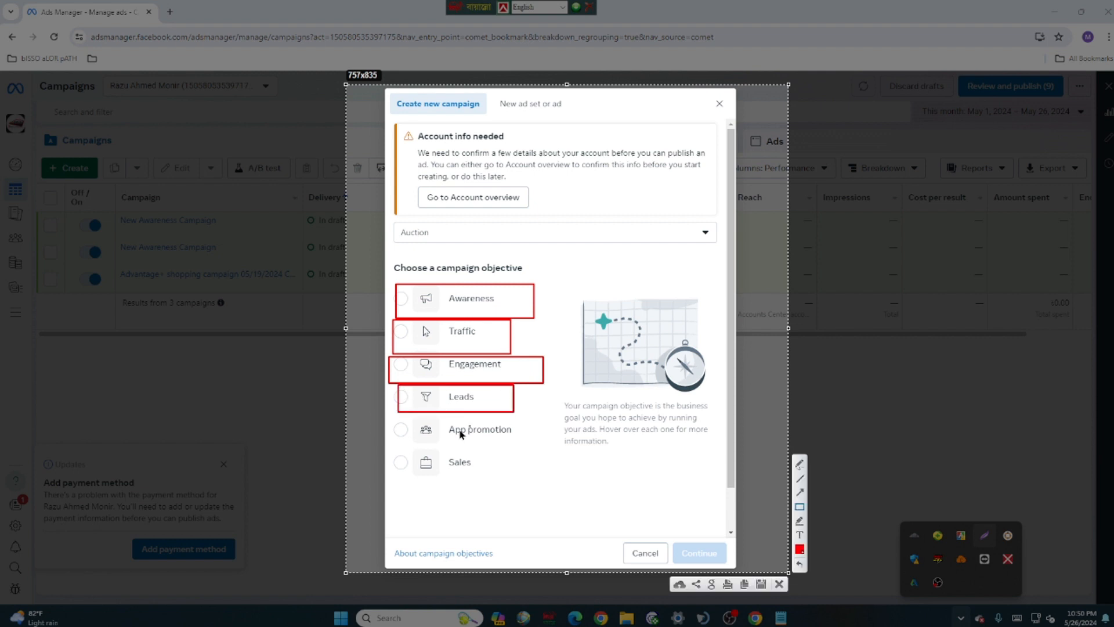
drag(392, 418, 534, 439)
drag(381, 450, 499, 488)
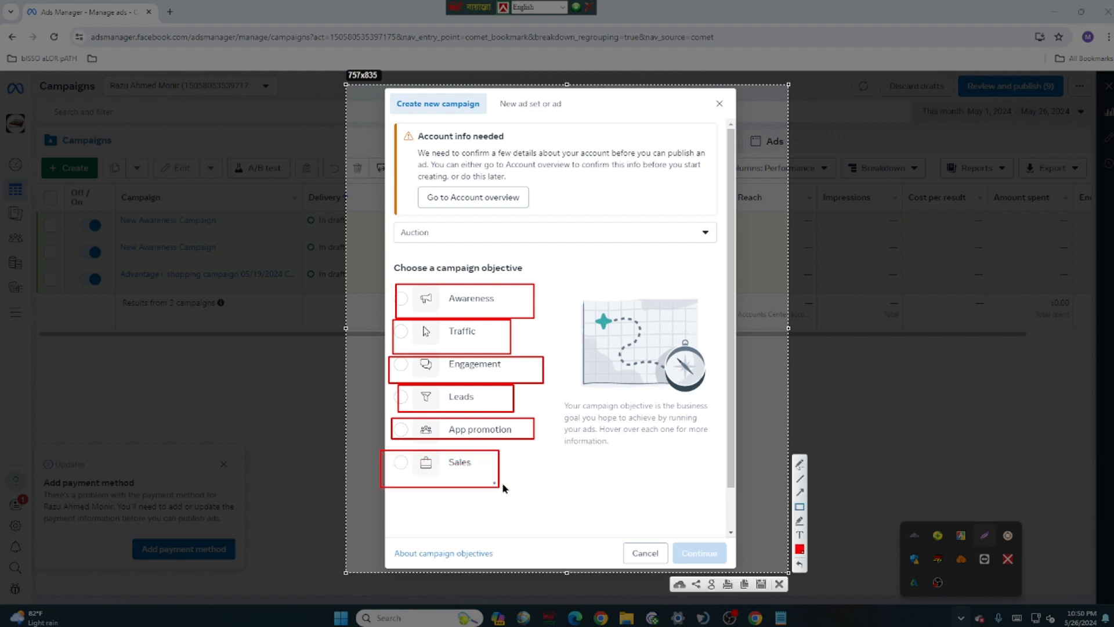
click(778, 587)
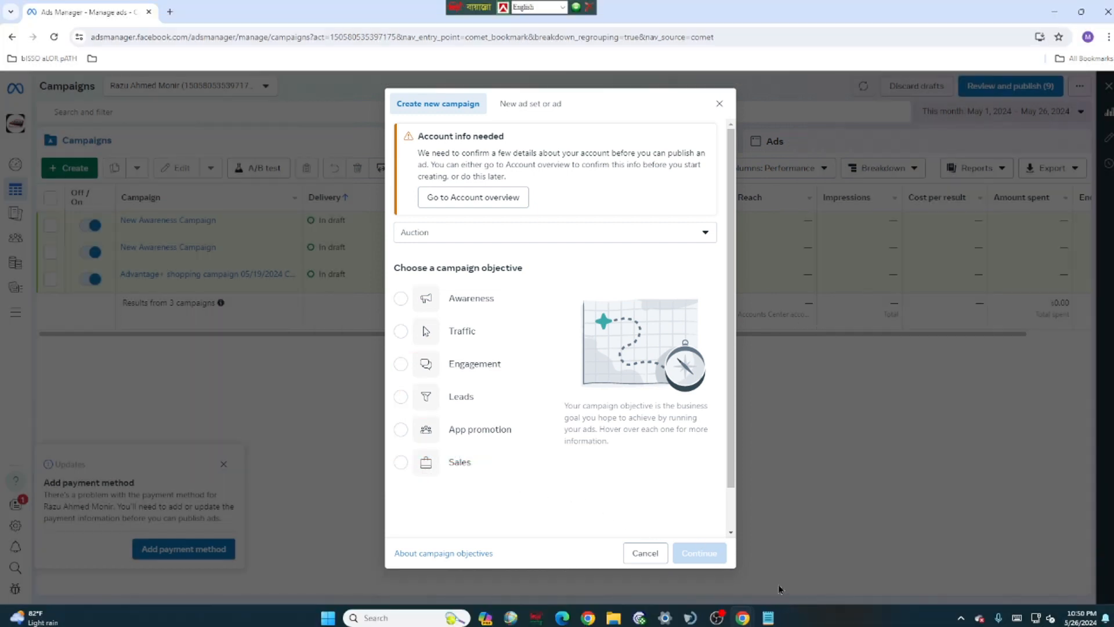
Step: Choose Engagement as the campaign objective and continue to the campaign setup choice
click(446, 367)
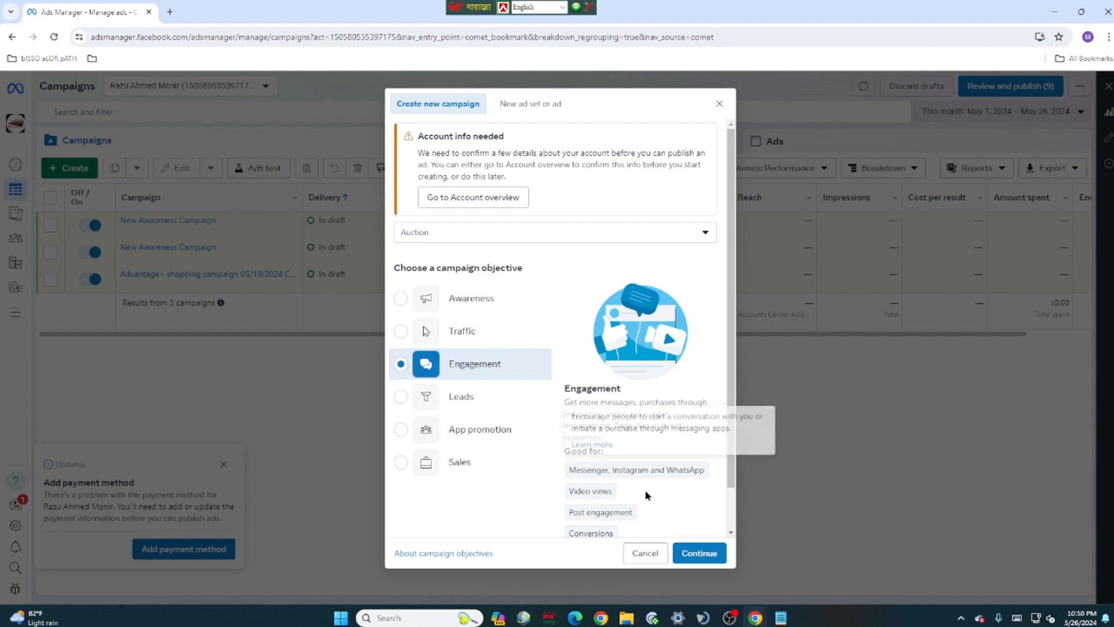
click(708, 560)
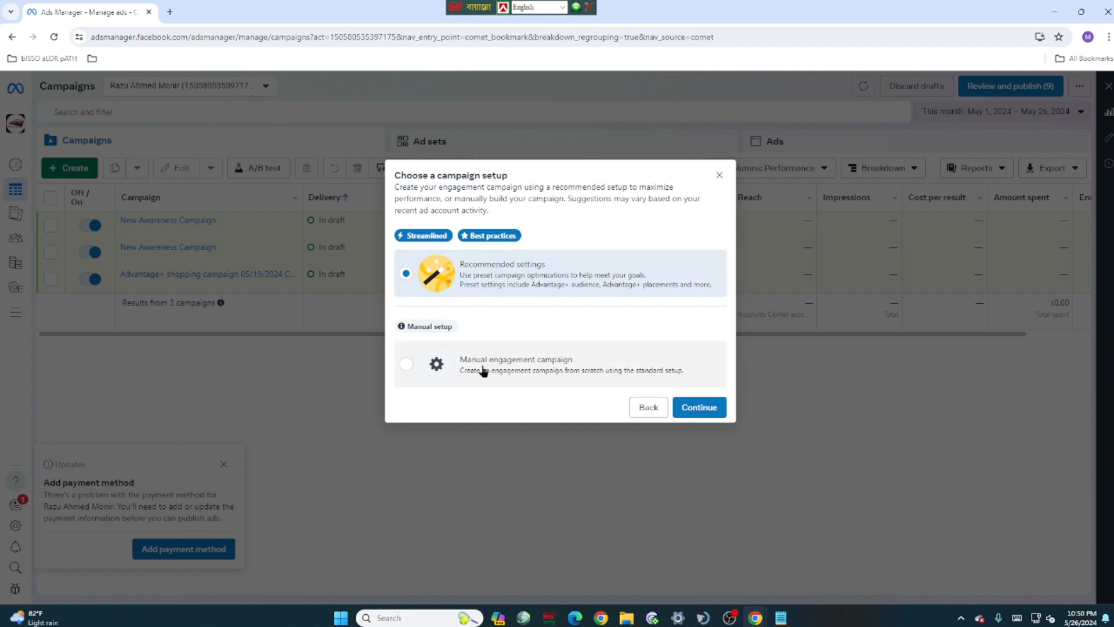
Step: Frame the Manual engagement campaign option with the screenshot tool and discard the capture
click(961, 618)
click(985, 536)
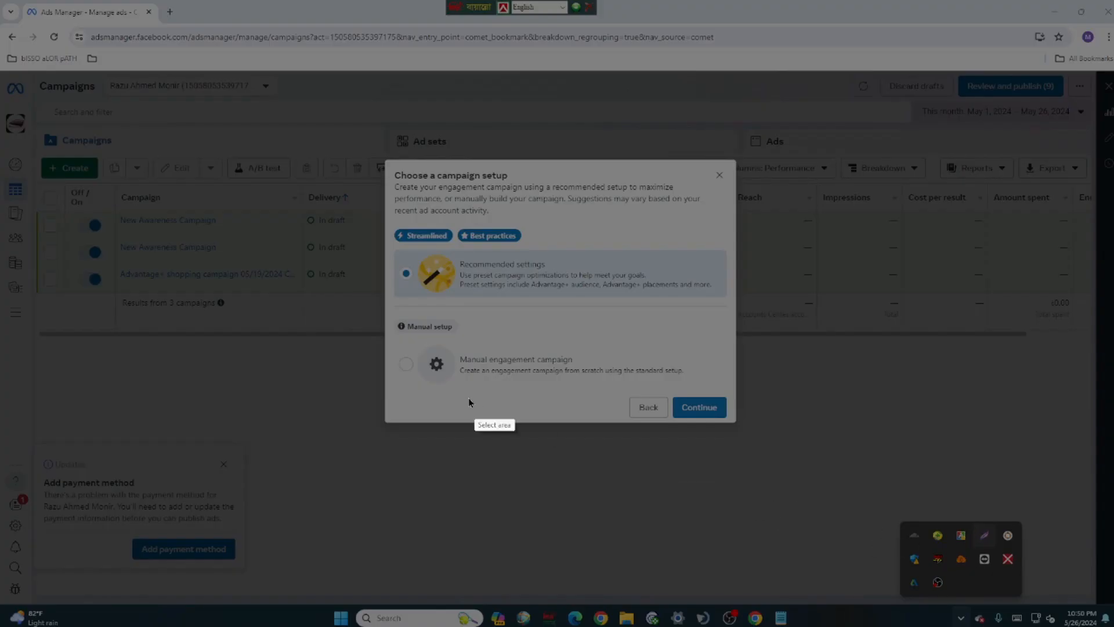
drag(377, 323, 737, 391)
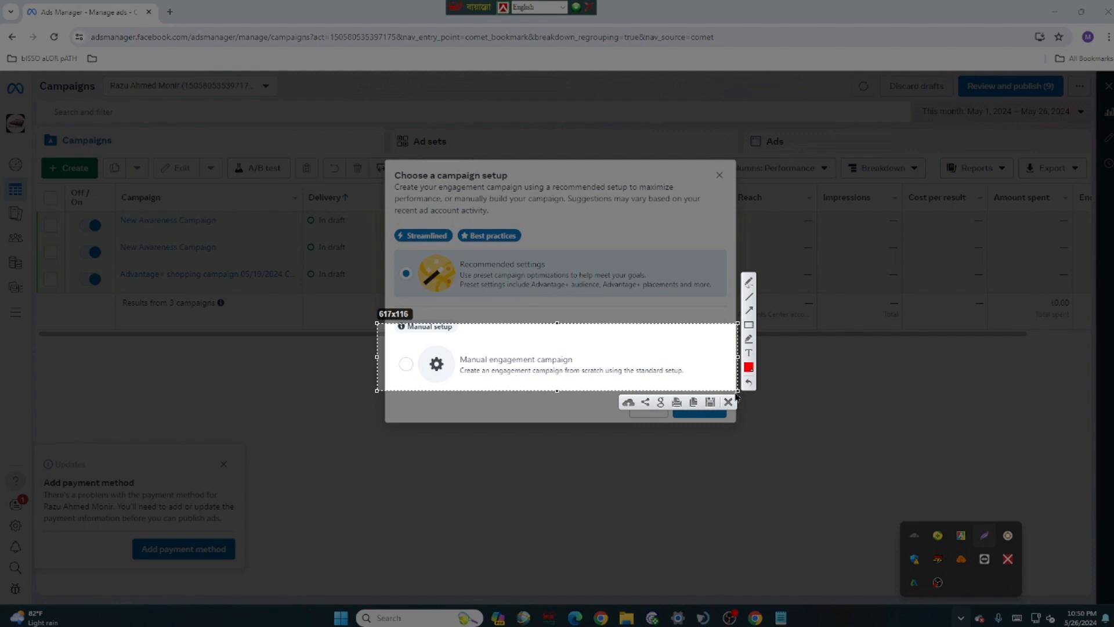
click(727, 403)
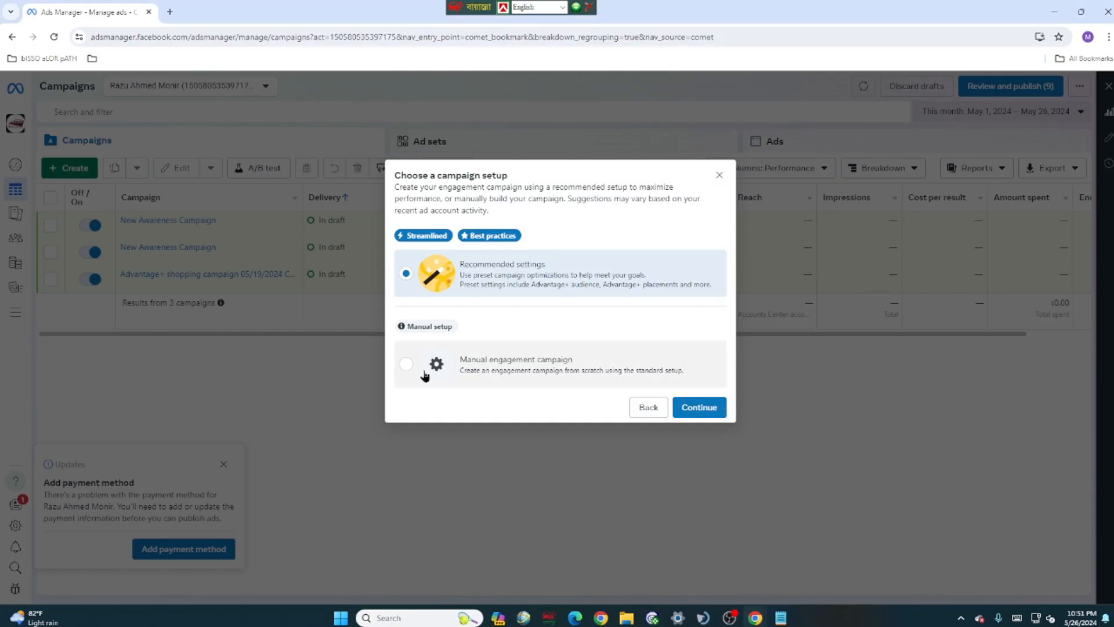
Step: Select the Manual engagement campaign setup and continue to the campaign editor
click(406, 364)
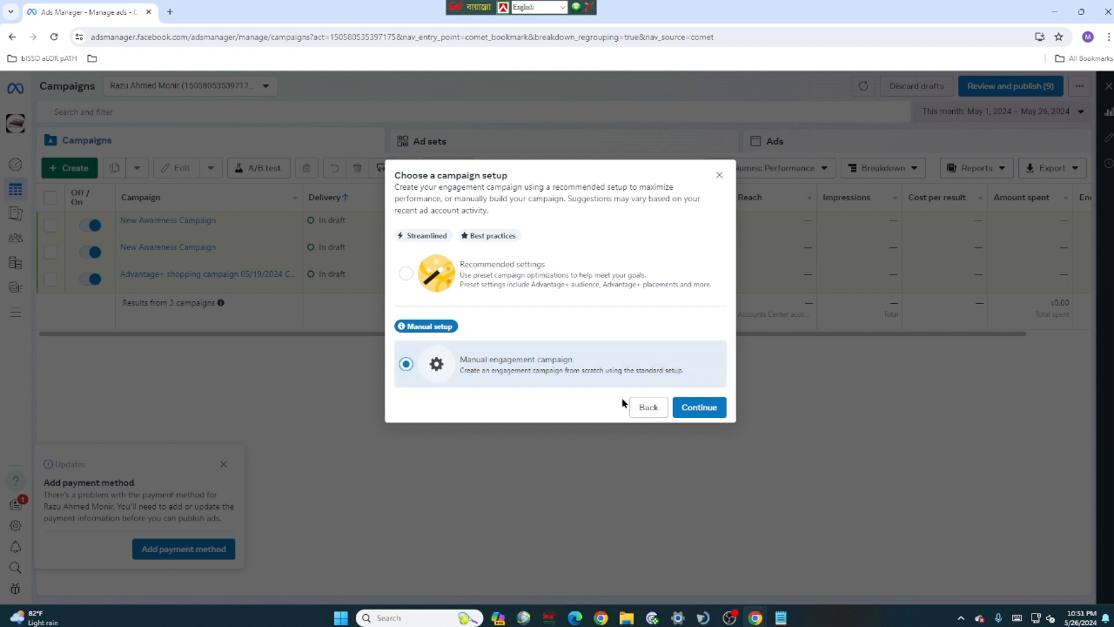
click(699, 406)
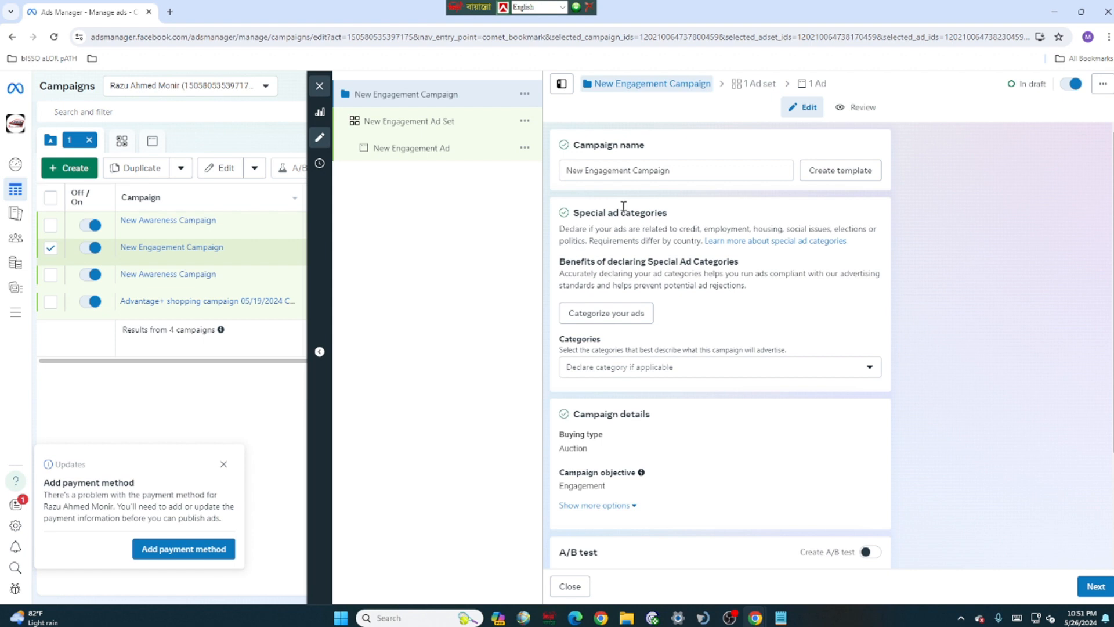
Step: Replace the default campaign name with "Land services"
click(674, 173)
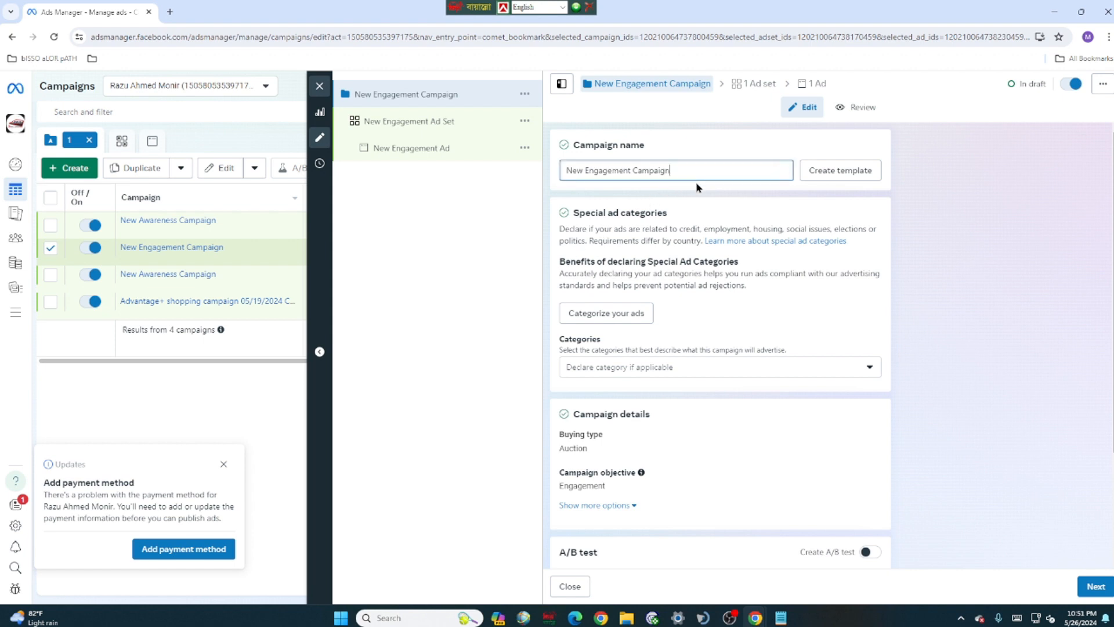
key(BackSpace)
key(BackSpace)
key(BackSpace)
key(BackSpace)
key(BackSpace)
key(BackSpace)
key(BackSpace)
key(BackSpace)
key(BackSpace)
key(BackSpace)
key(BackSpace)
key(BackSpace)
key(BackSpace)
key(BackSpace)
key(BackSpace)
key(BackSpace)
key(BackSpace)
key(BackSpace)
key(BackSpace)
key(BackSpace)
key(BackSpace)
key(BackSpace)
key(BackSpace)
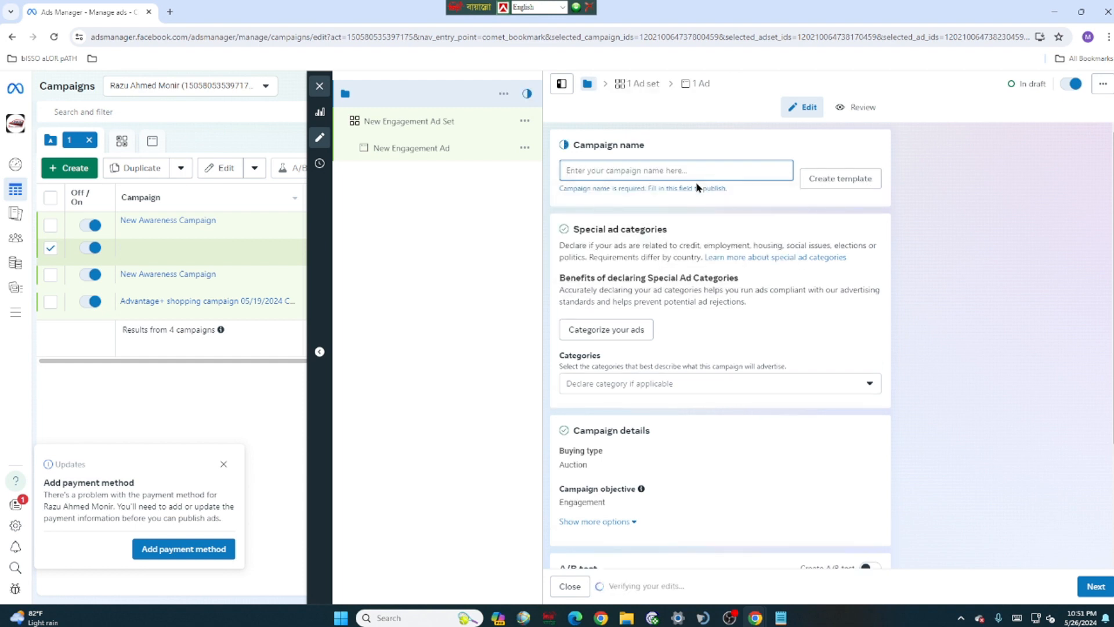
text(Land)
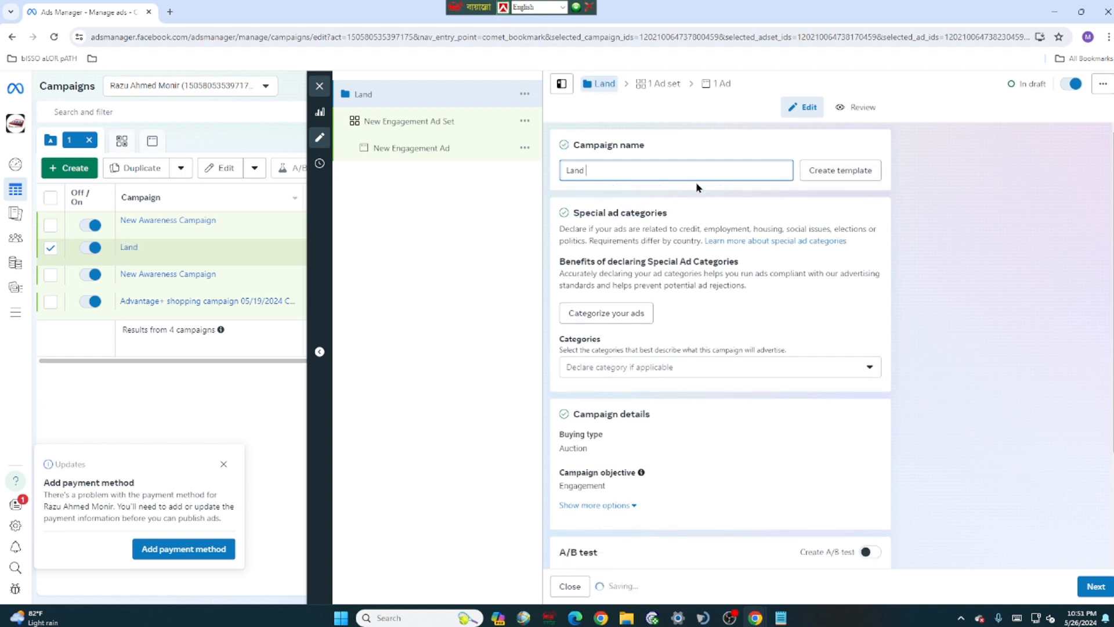
text( sr)
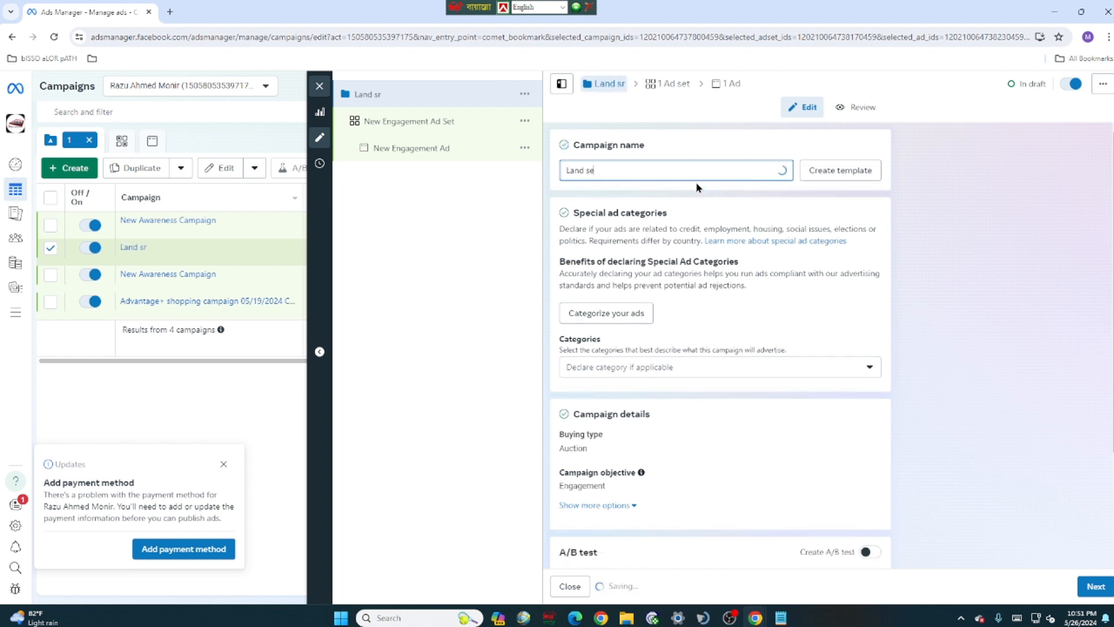
text(rvi)
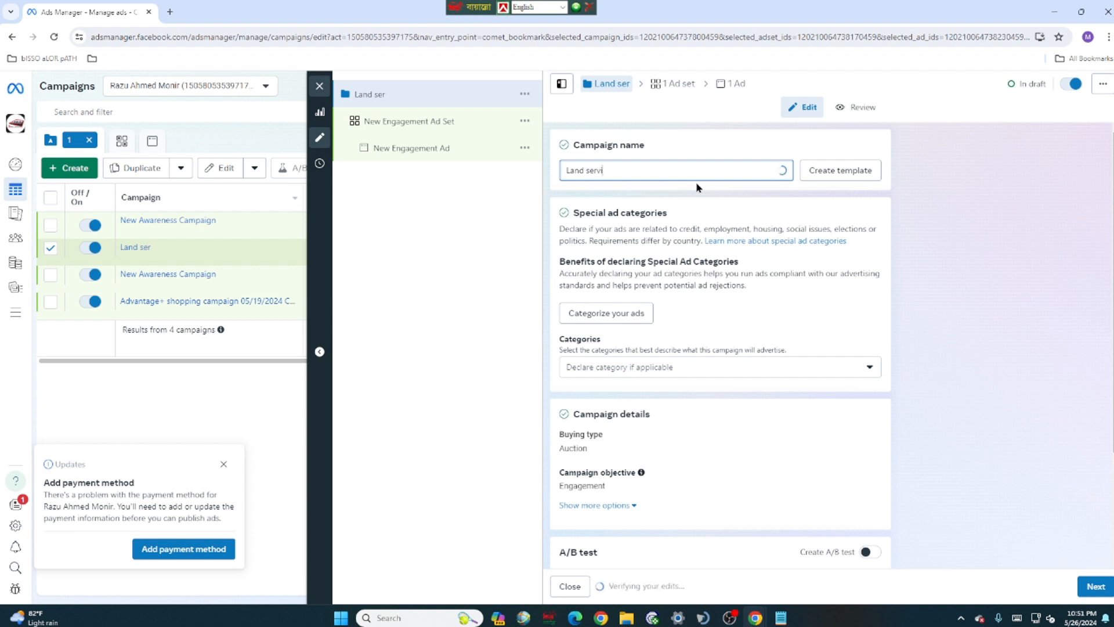
text(s)
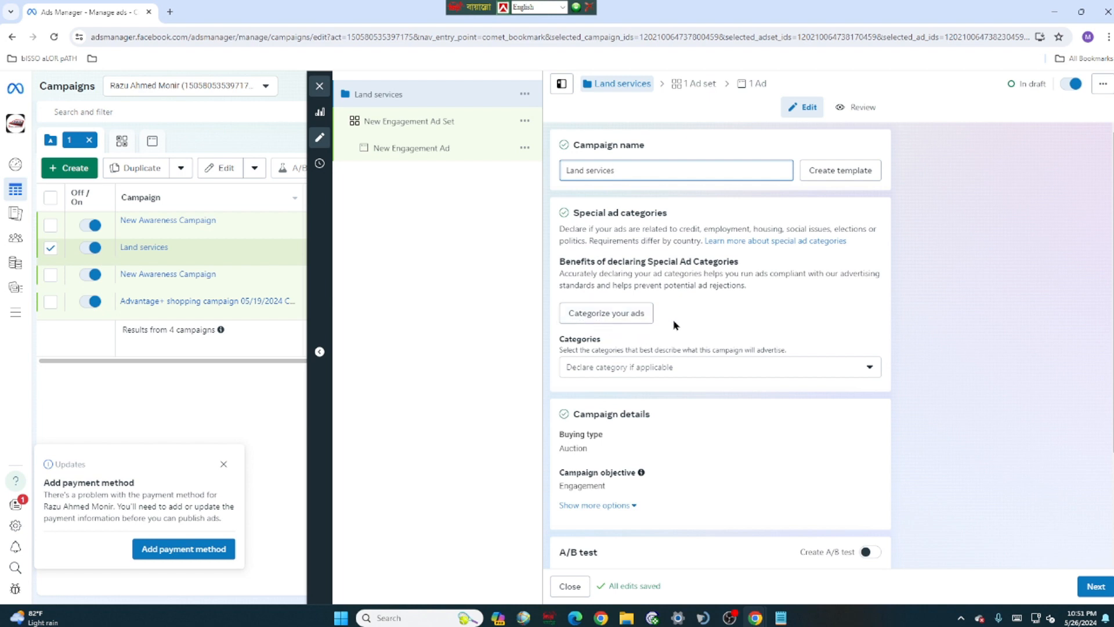
Step: Expand the special ad categories list, outline its four category options in an annotated screenshot, and discard the capture
scroll(675, 325, down, 1)
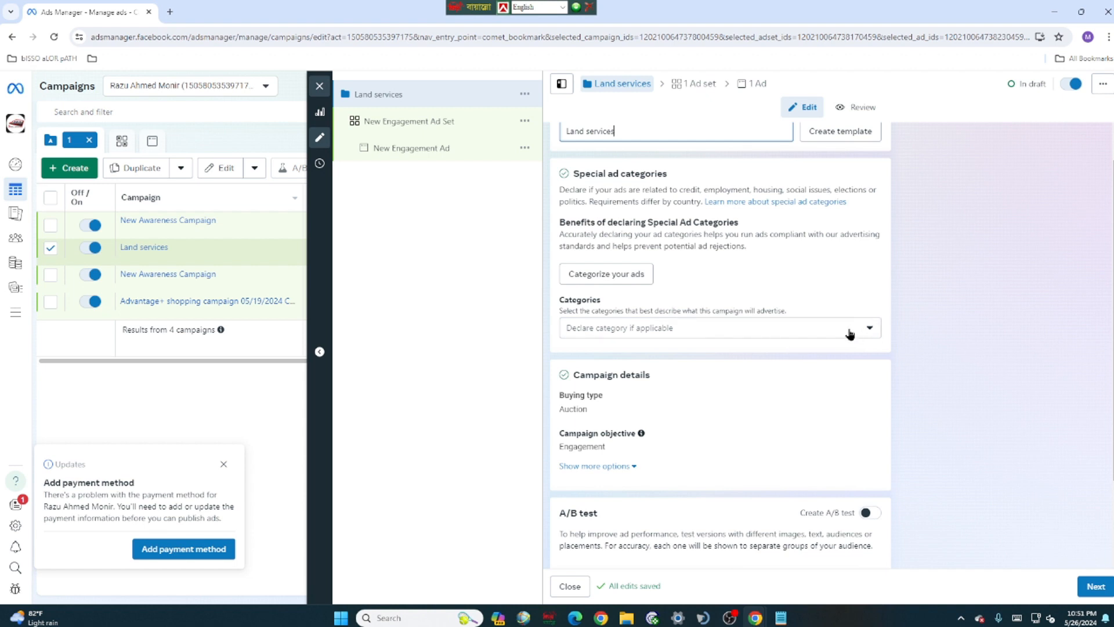
click(871, 329)
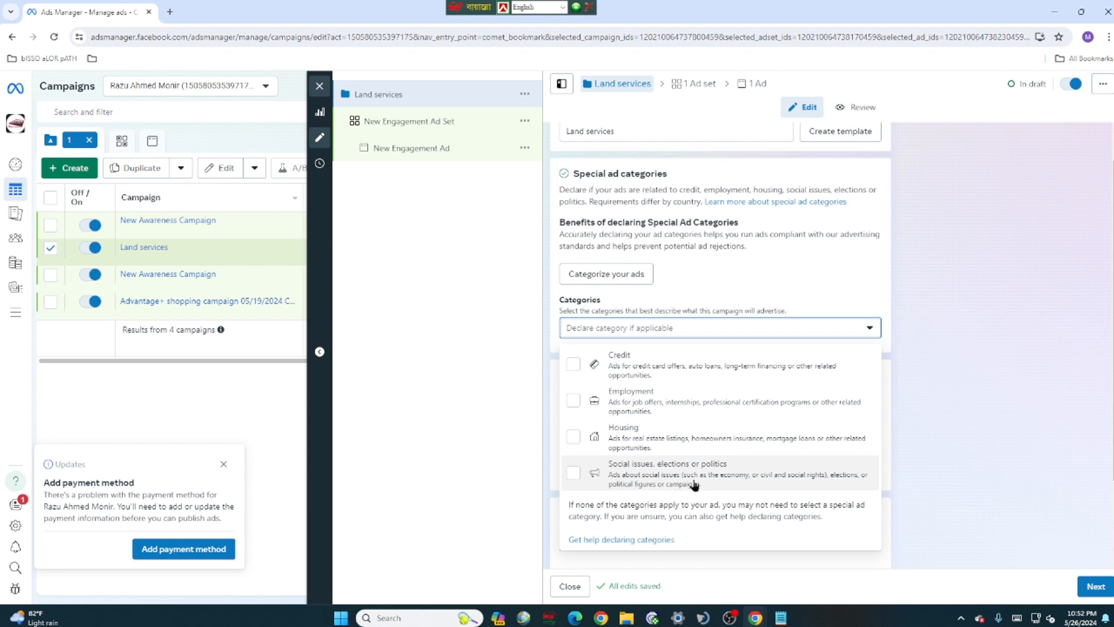
click(961, 618)
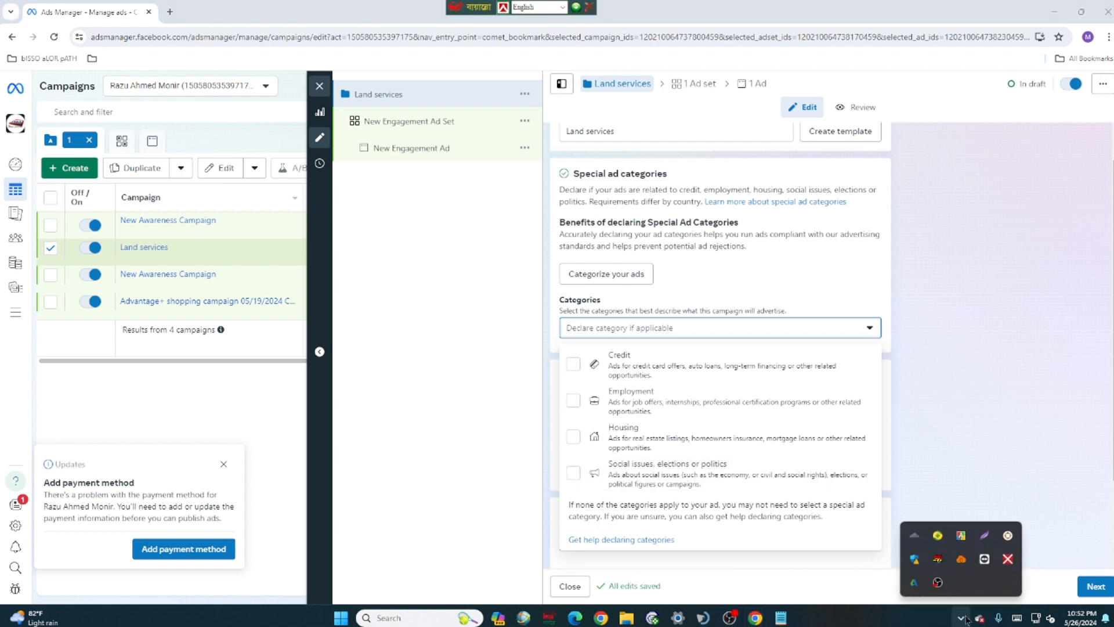
click(992, 538)
mouse_move(469, 106)
mouse_down()
mouse_move(546, 154)
mouse_move(908, 505)
mouse_move(892, 572)
mouse_up()
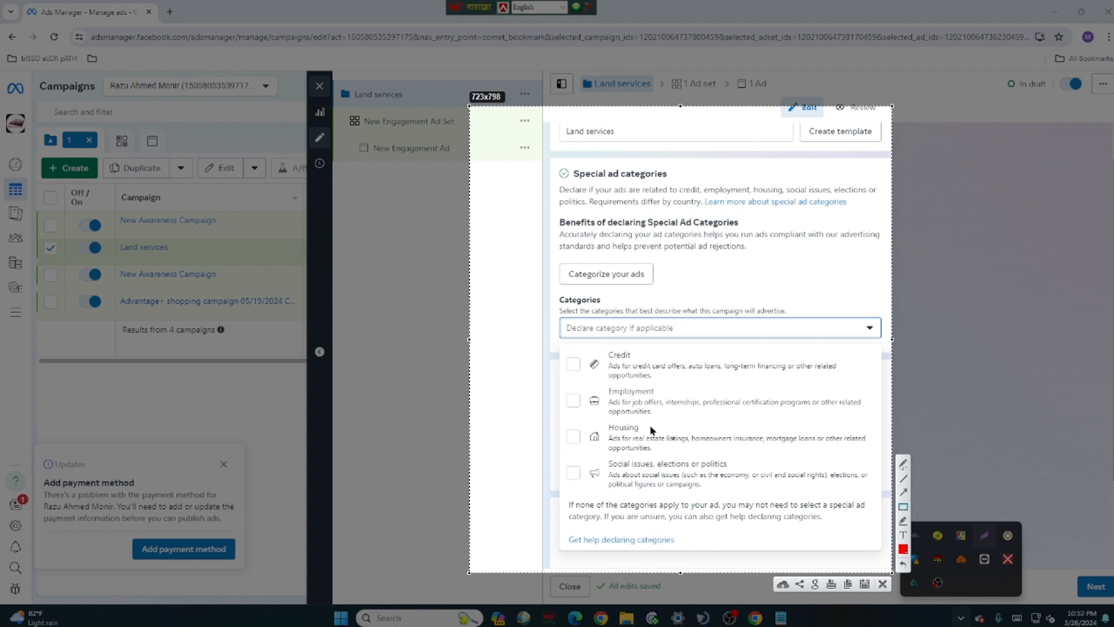
mouse_move(524, 347)
mouse_down()
mouse_move(673, 348)
mouse_move(729, 388)
mouse_up()
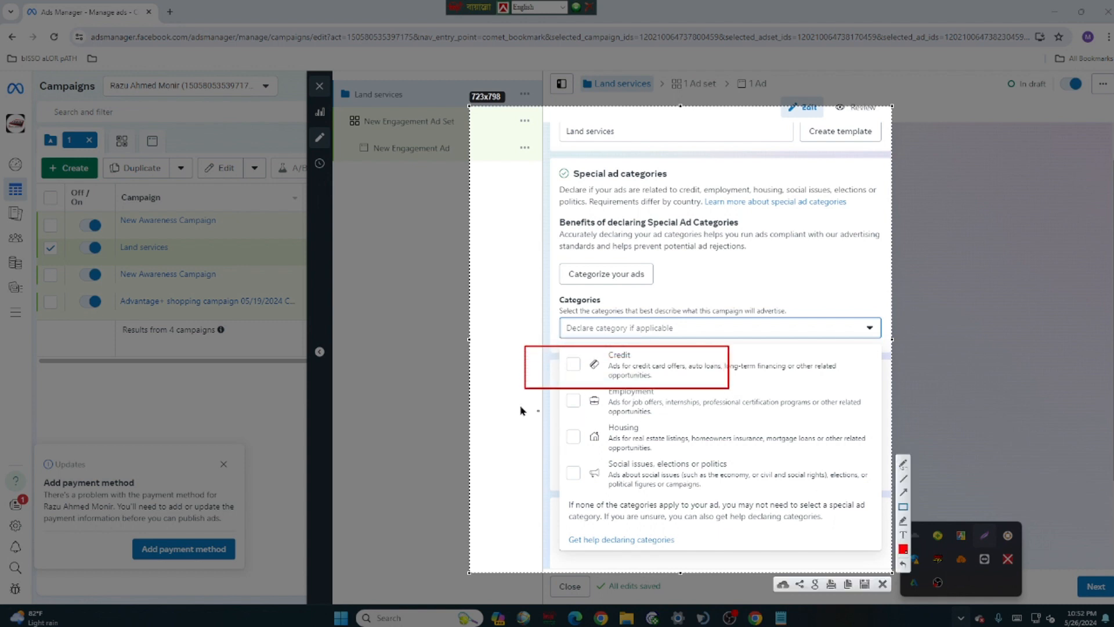
drag(522, 397, 716, 427)
drag(532, 429, 680, 454)
mouse_move(548, 464)
mouse_down()
mouse_move(621, 467)
mouse_move(706, 516)
mouse_up()
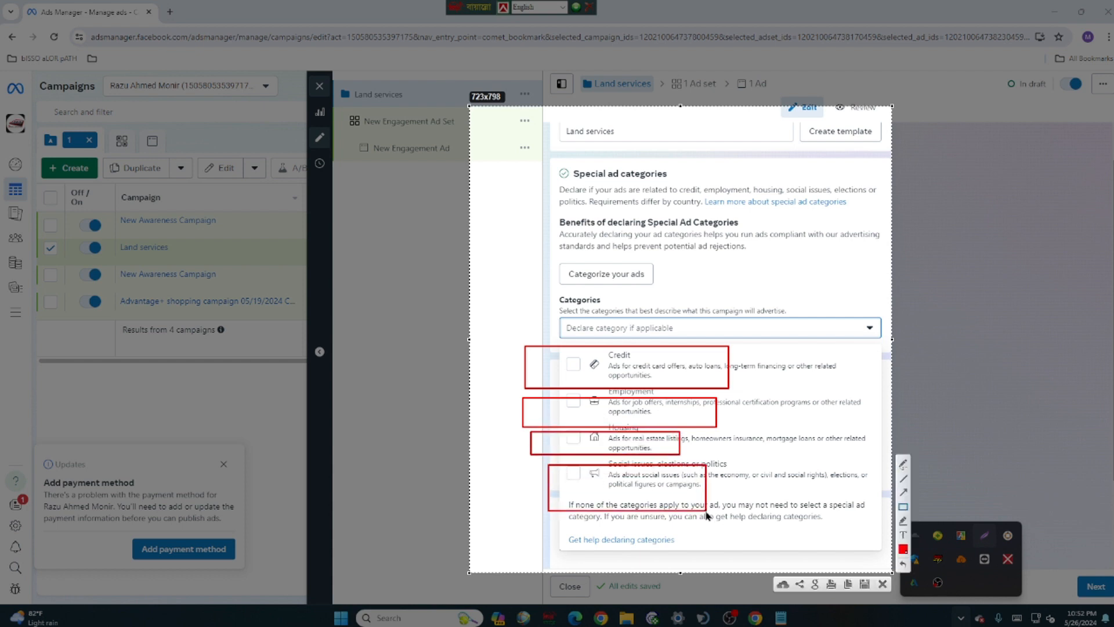
click(882, 584)
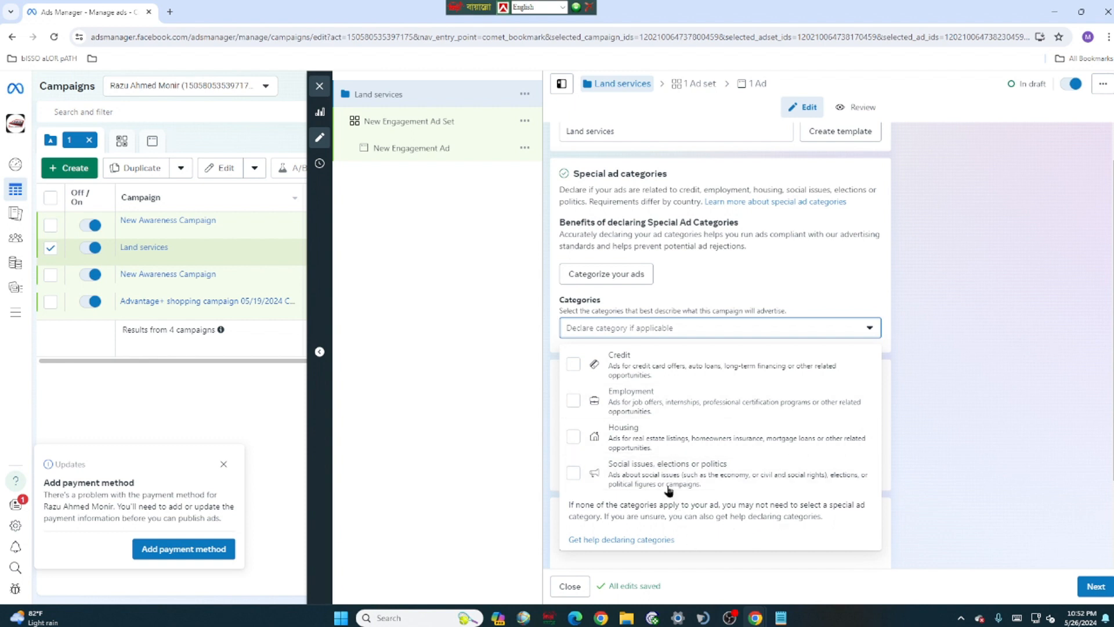
click(853, 296)
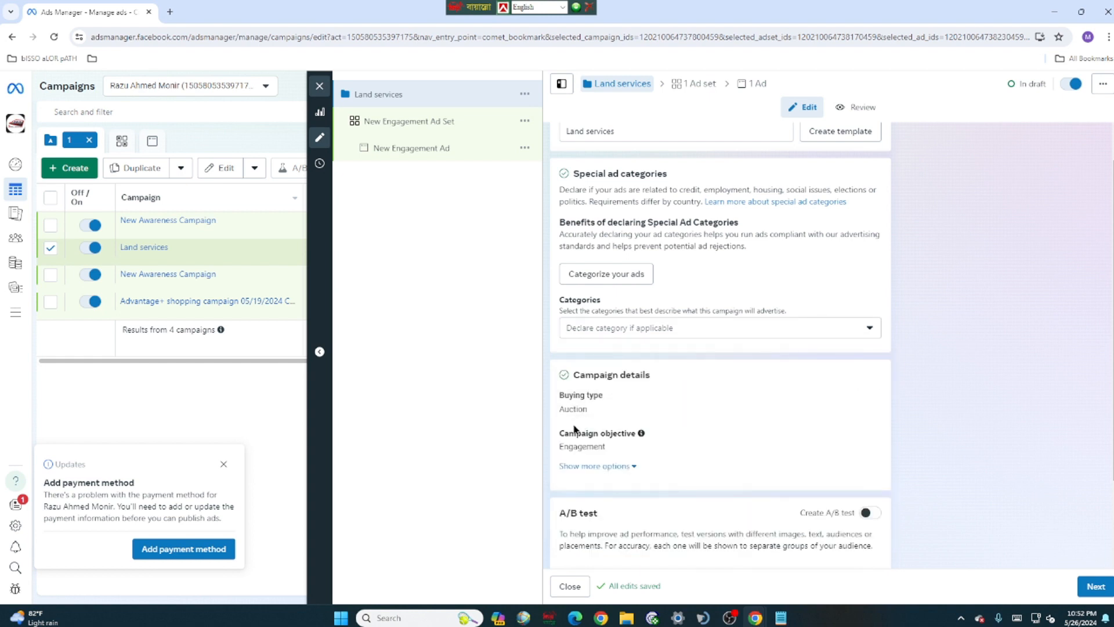
Step: Look at the Categorize your ads questionnaire, then review the campaign details, A/B test and Advantage campaign budget sections
click(609, 274)
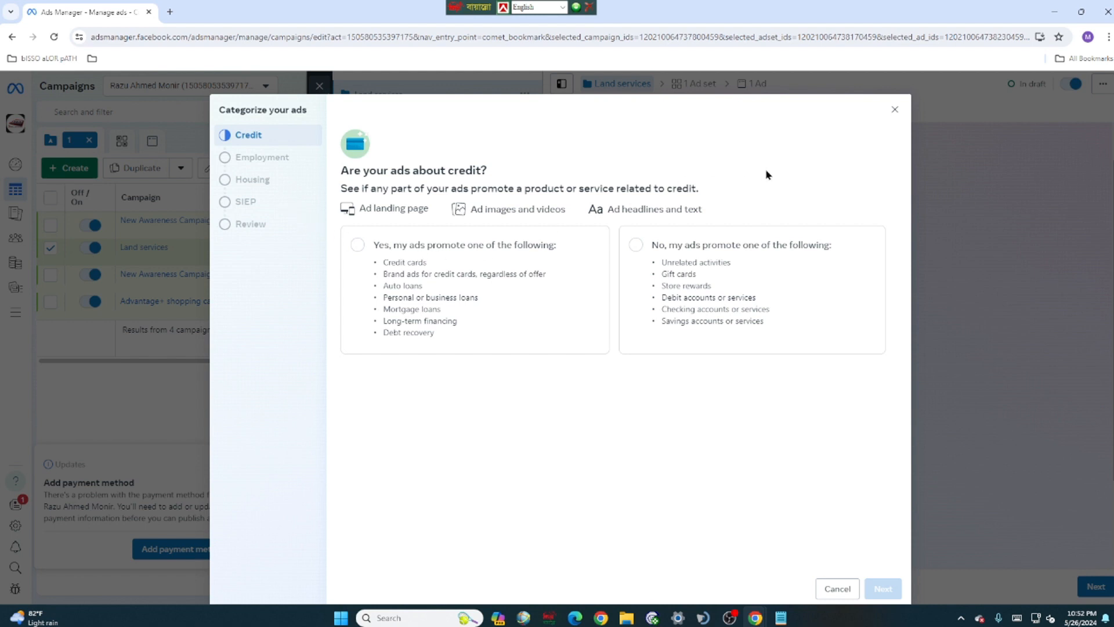
click(894, 111)
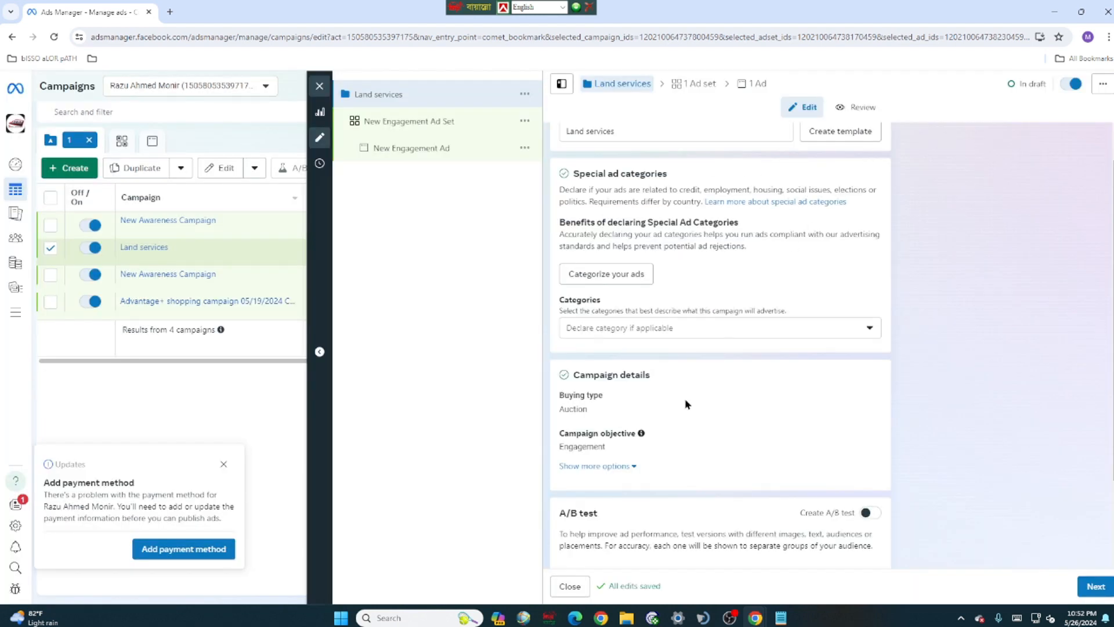
scroll(615, 435, down, 1)
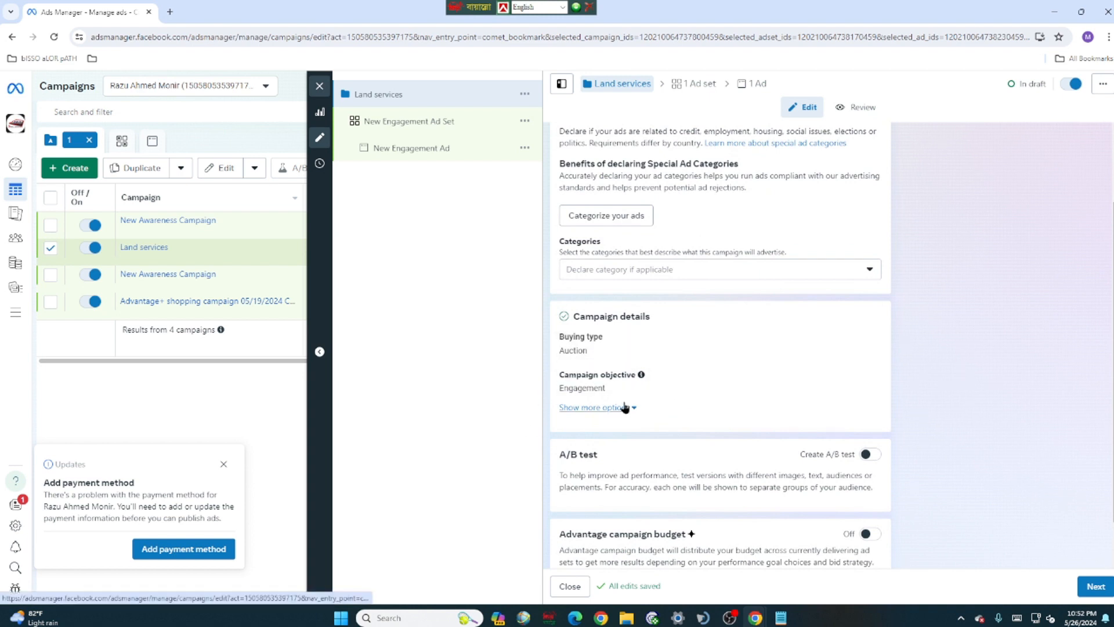
scroll(635, 381, down, 1)
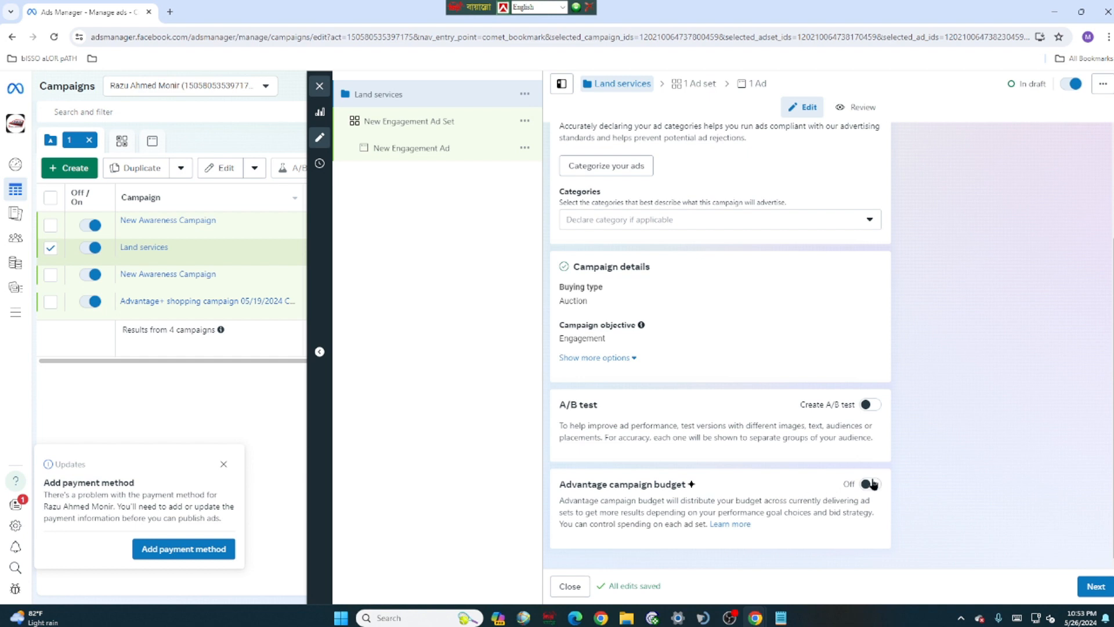
scroll(609, 441, up, 2)
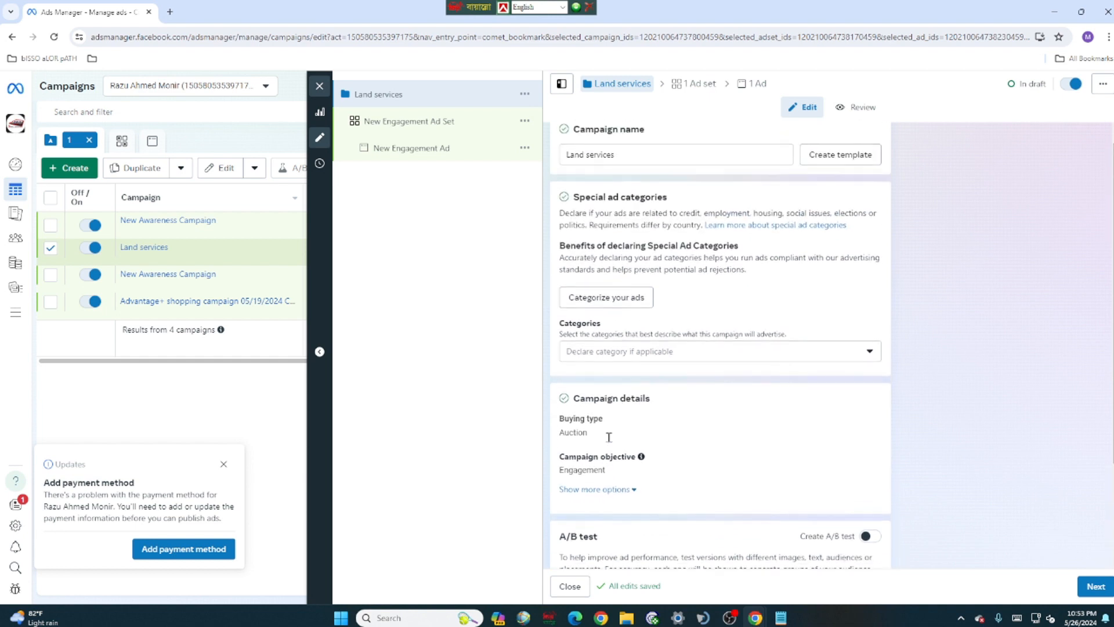
scroll(609, 440, down, 2)
scroll(571, 428, up, 1)
scroll(572, 428, up, 2)
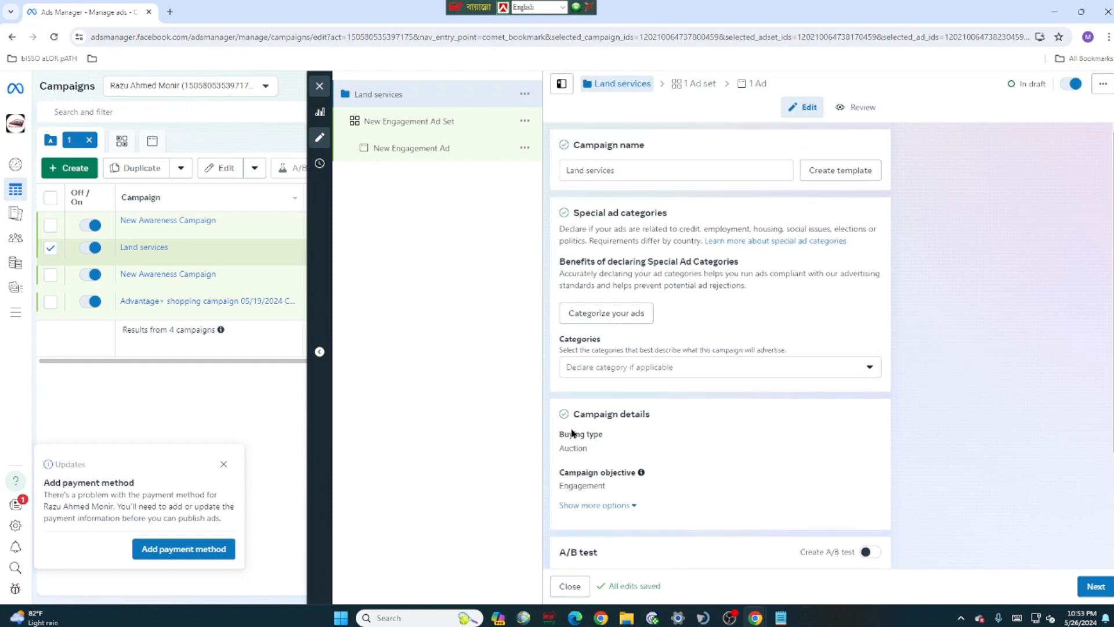
Step: Continue to the ad set level and replace the default ad set name with "land services"
click(1091, 587)
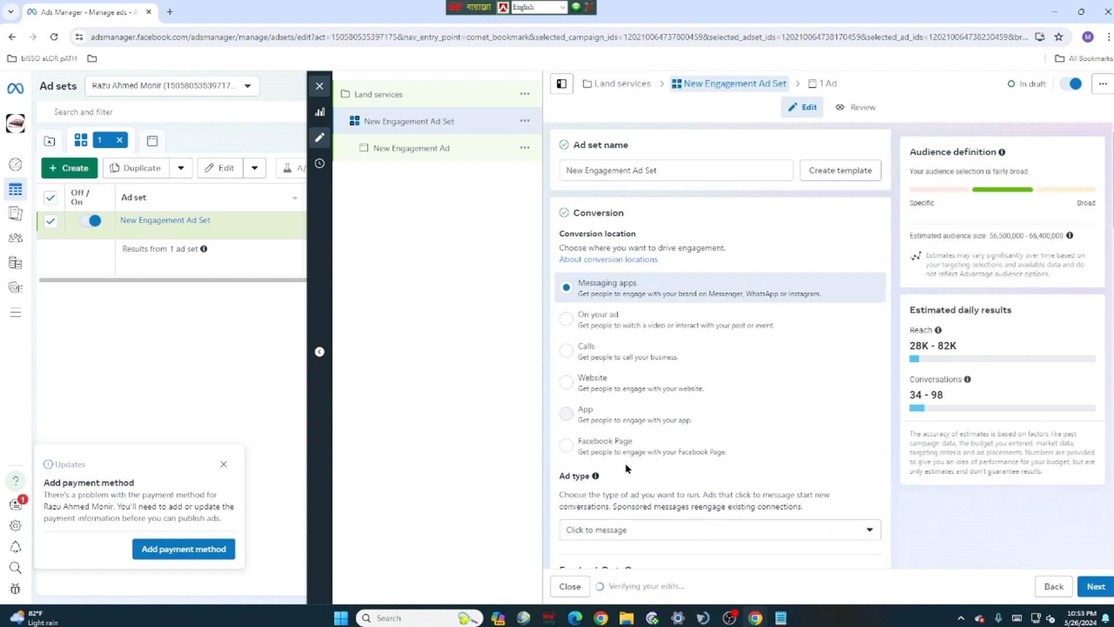
click(674, 166)
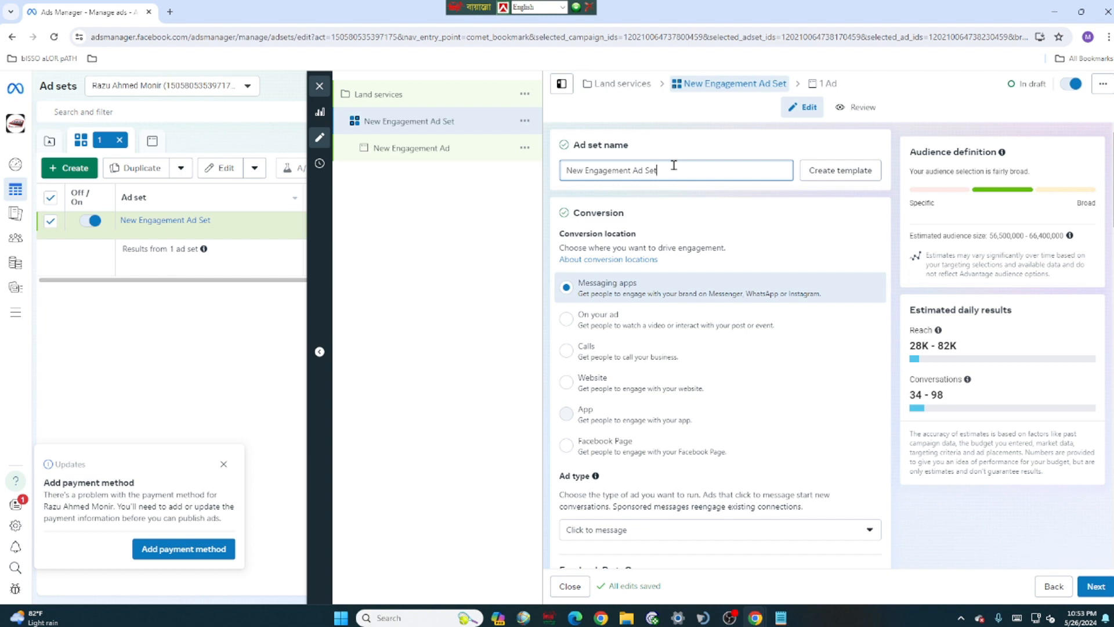
key(BackSpace)
key(BackSpace)
key(BackSpace)
key(BackSpace)
key(BackSpace)
key(BackSpace)
key(BackSpace)
key(BackSpace)
key(BackSpace)
key(BackSpace)
key(BackSpace)
key(BackSpace)
key(BackSpace)
key(BackSpace)
key(BackSpace)
key(BackSpace)
key(BackSpace)
key(BackSpace)
key(BackSpace)
key(BackSpace)
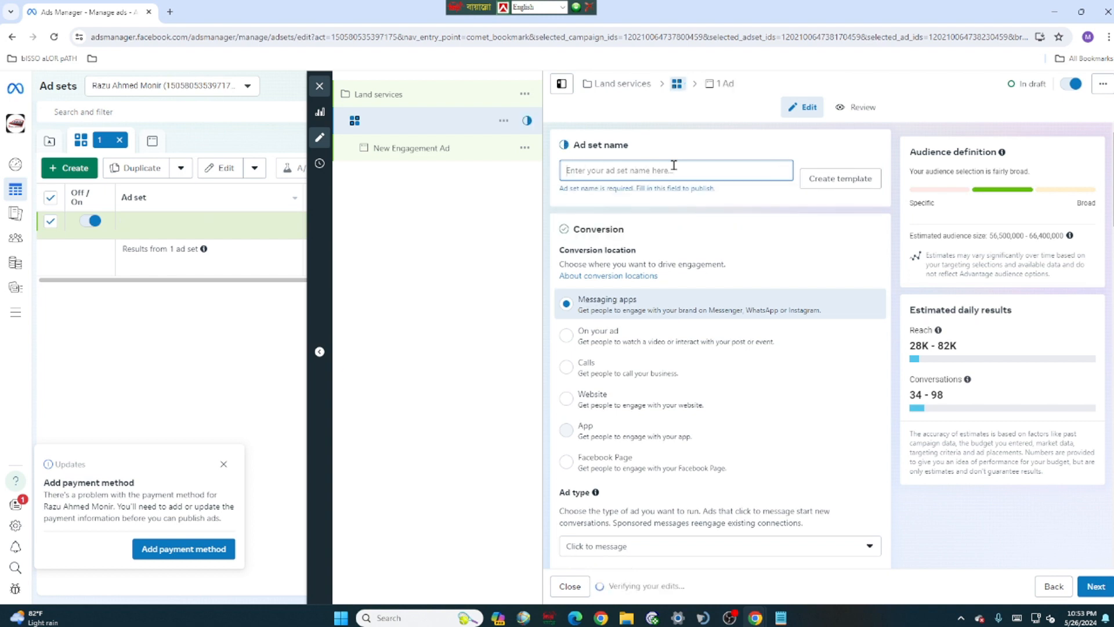
text(land s)
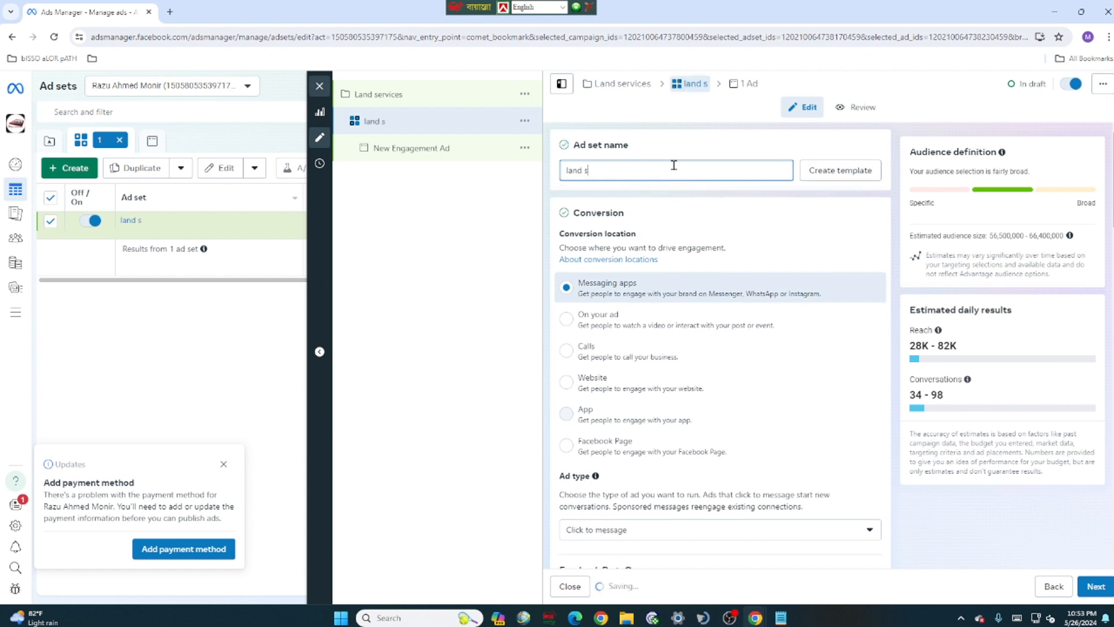
text(ervices)
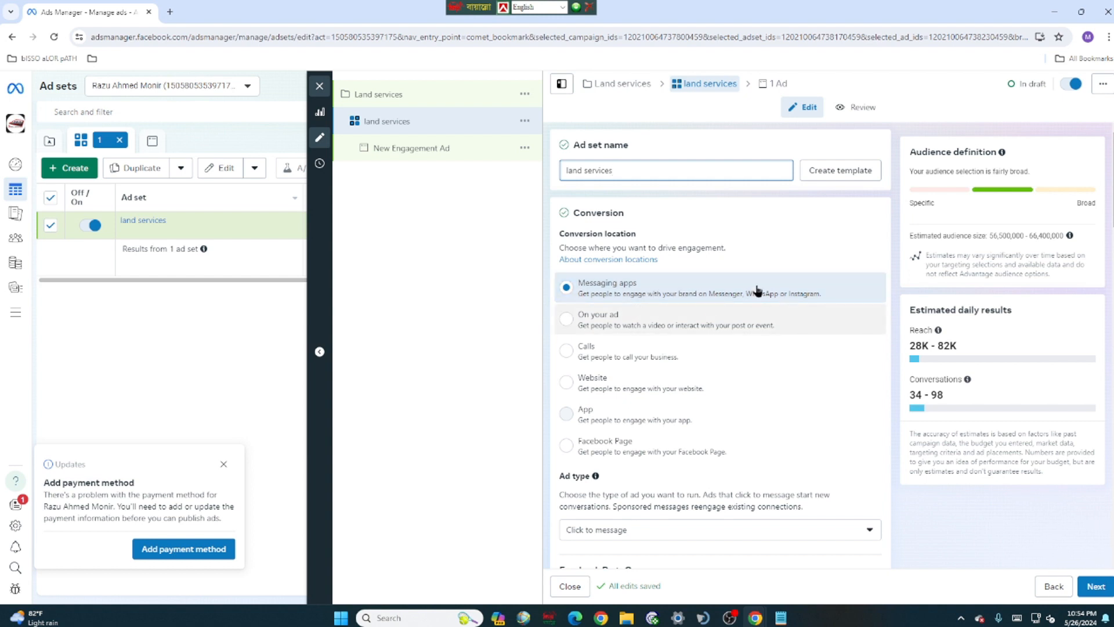
Step: Open the help article about conversion locations and examine the ad set's conversion, Facebook Page and messaging app settings
click(592, 262)
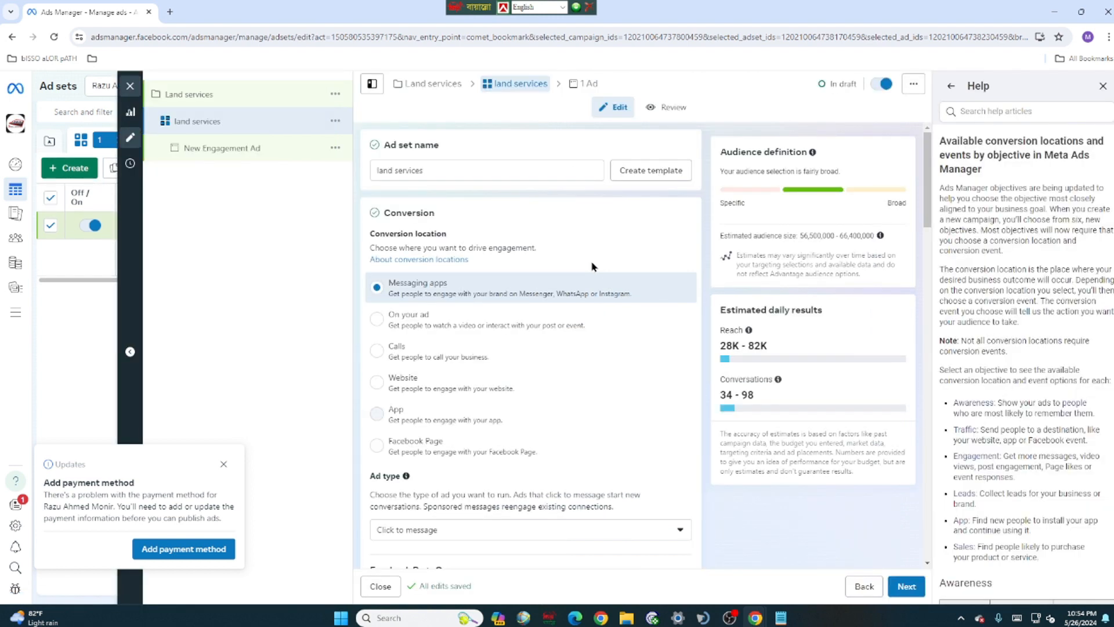
scroll(497, 464, down, 1)
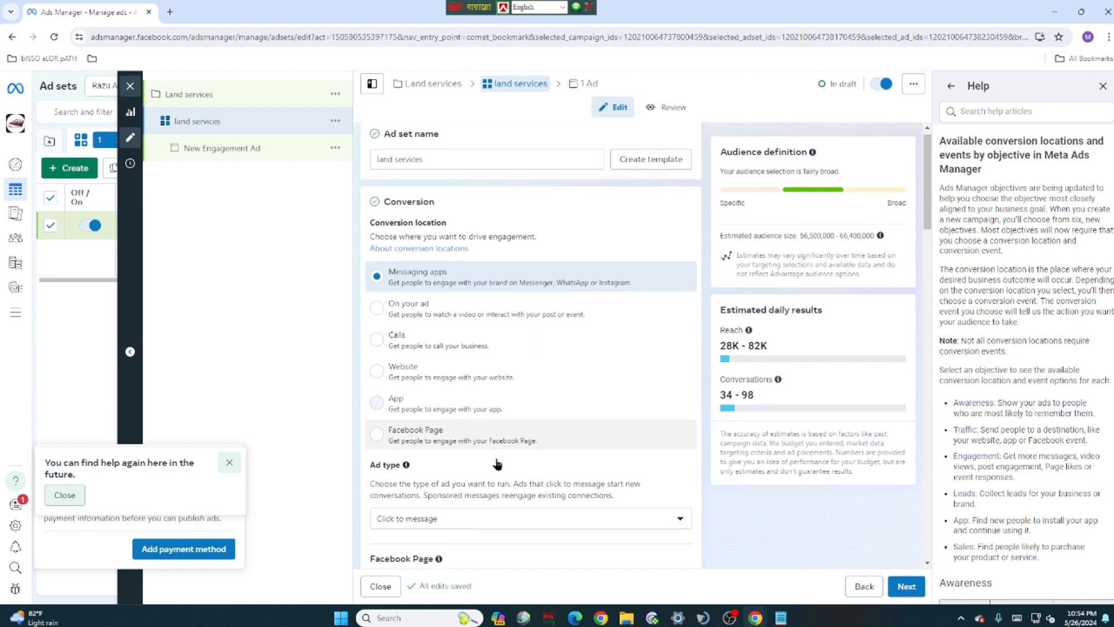
scroll(497, 463, down, 8)
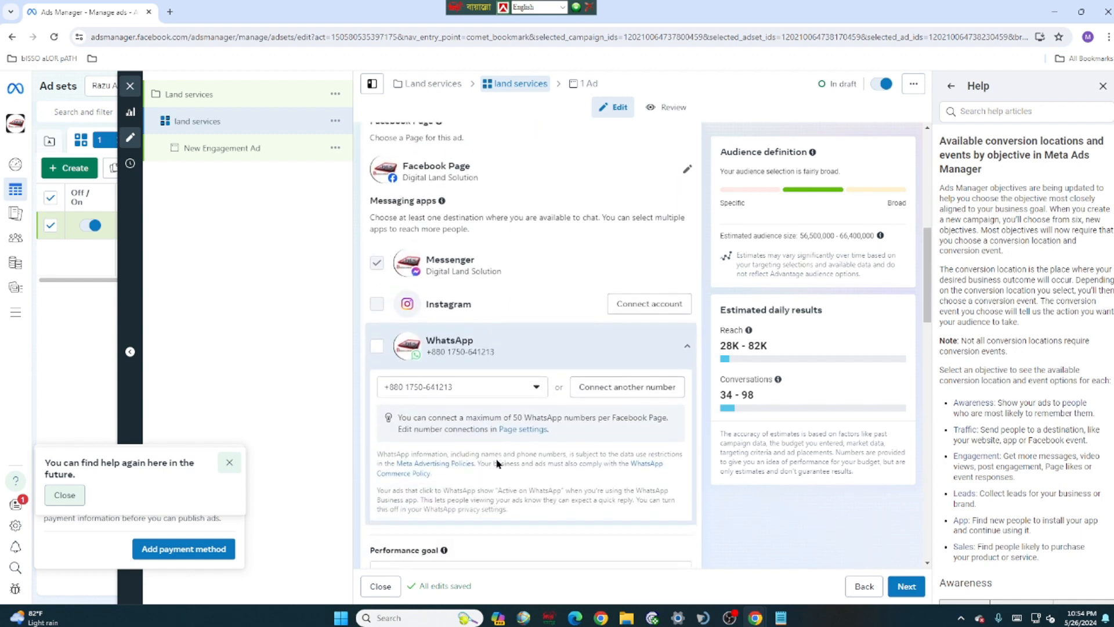
scroll(497, 459, up, 5)
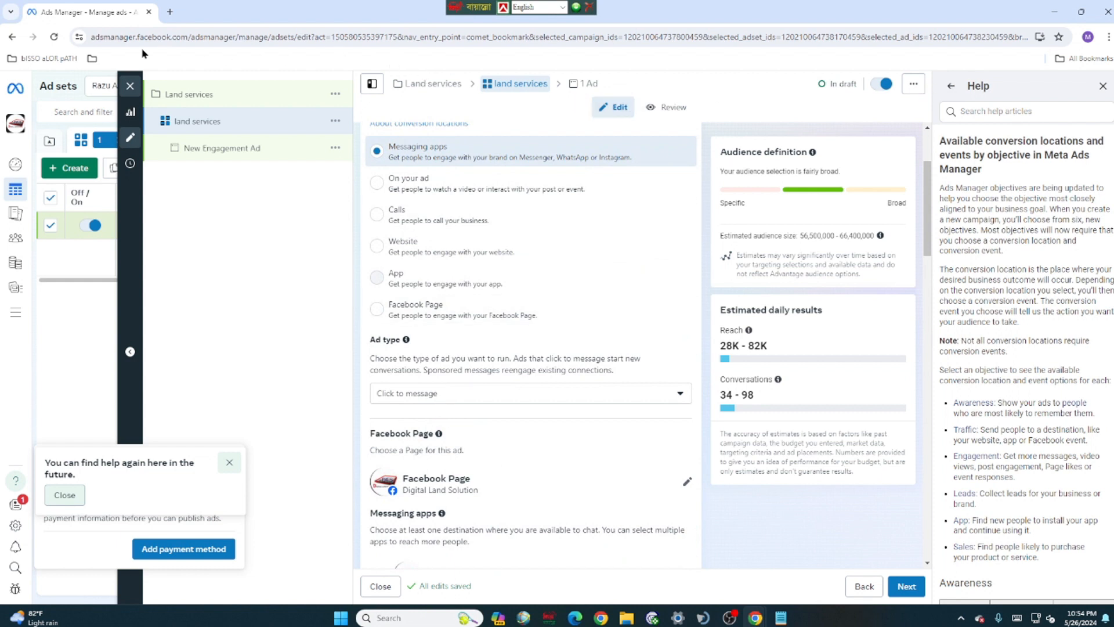
Step: Return to the campaigns list and open the Advantage+ shopping campaign dated 05/19/2024 to review its preset and conversion settings
click(11, 38)
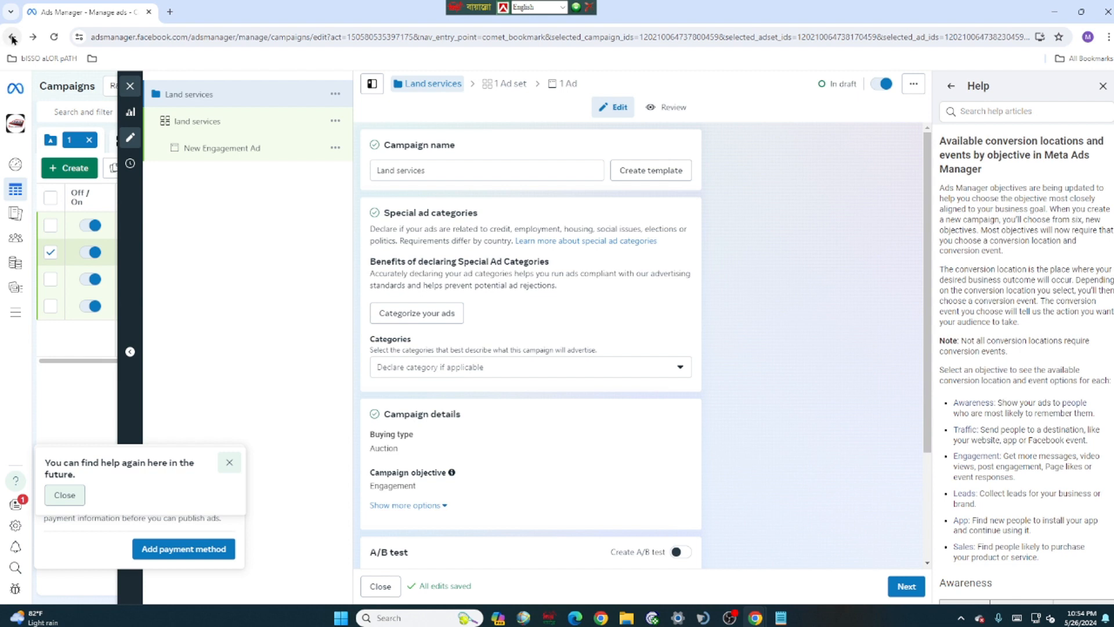
click(12, 37)
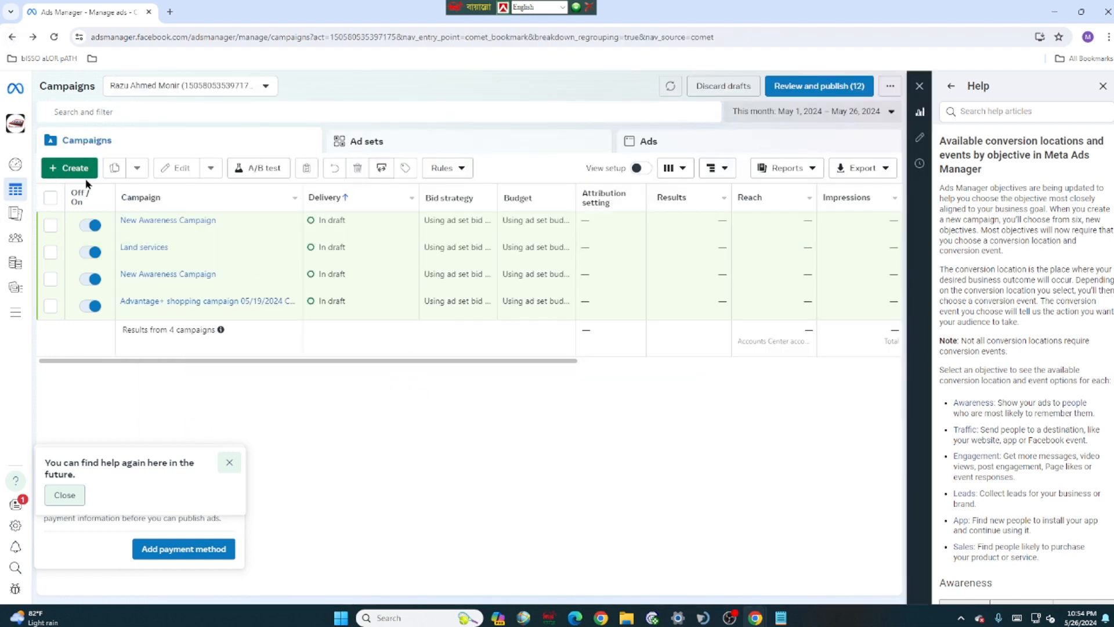
click(336, 302)
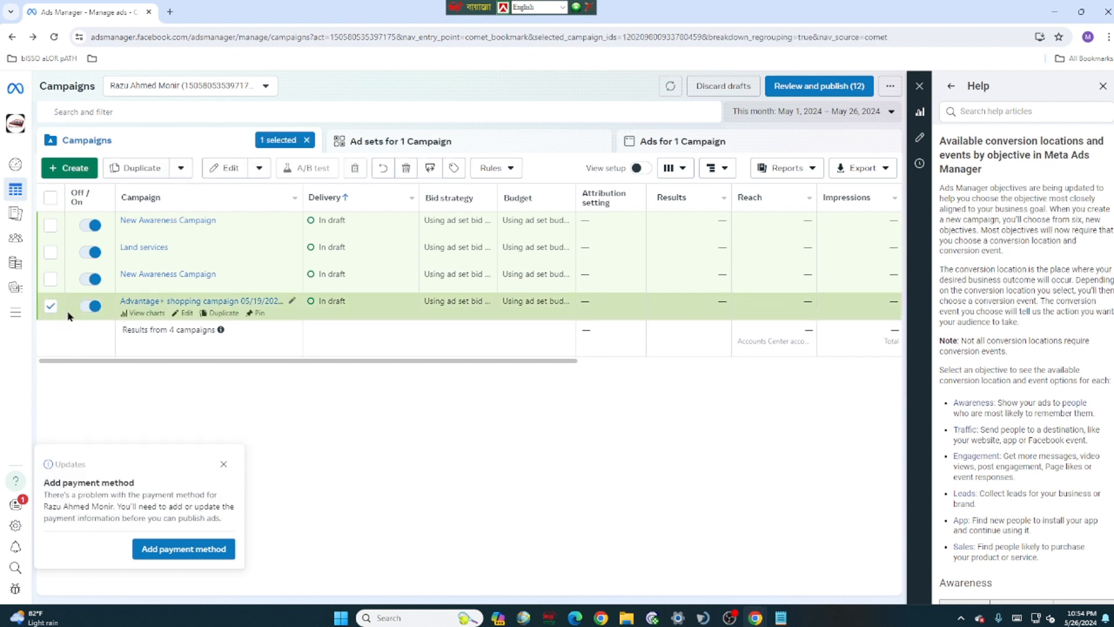
click(51, 307)
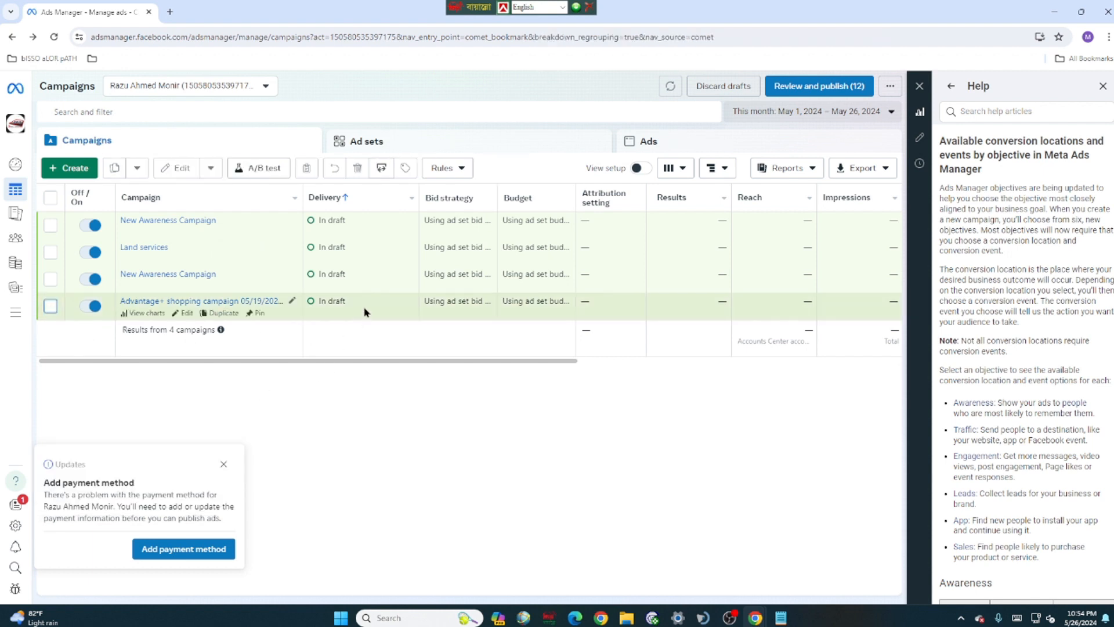
click(542, 303)
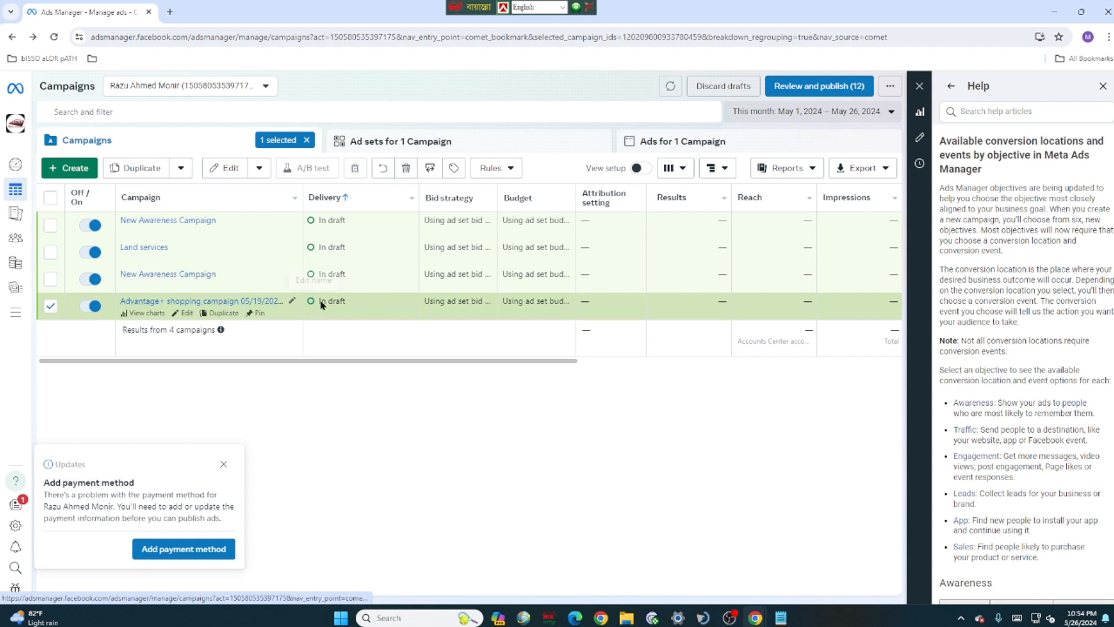
click(212, 169)
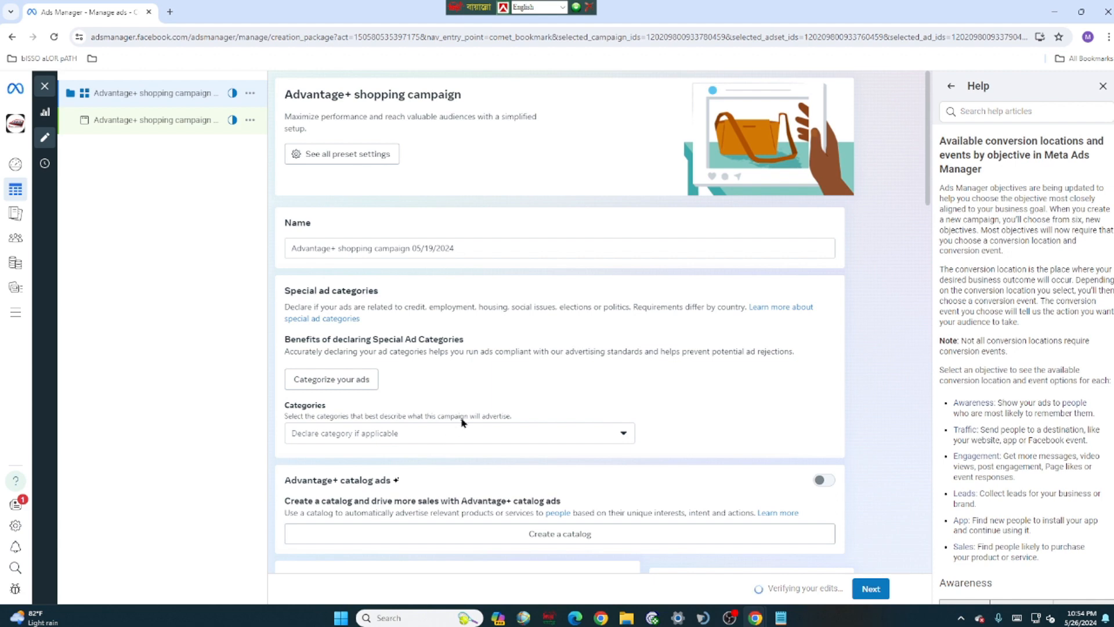
scroll(437, 400, down, 5)
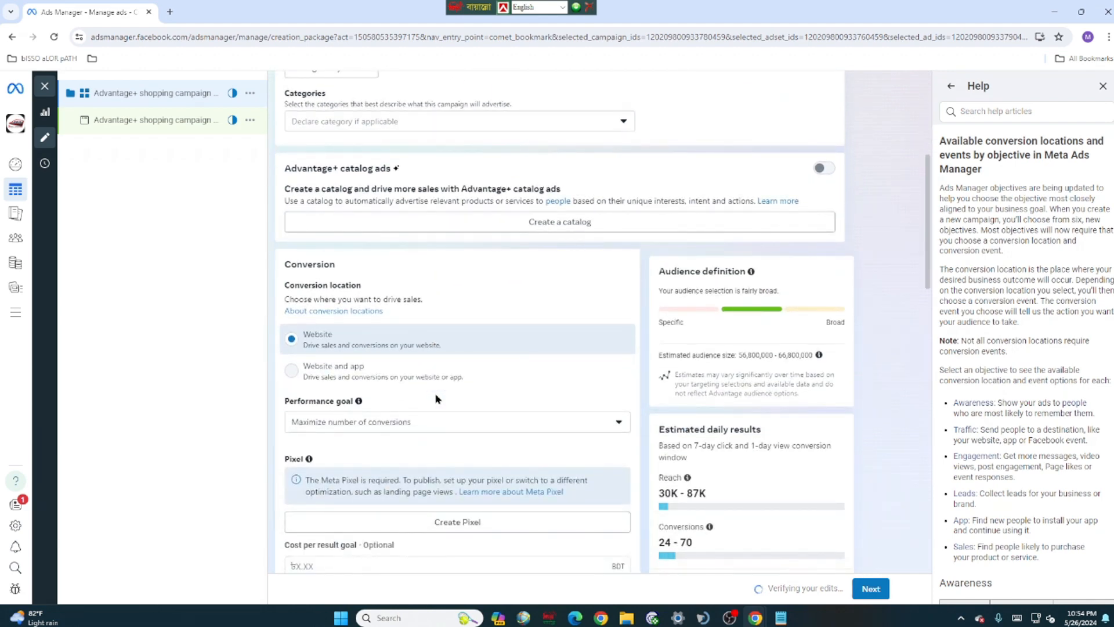
scroll(437, 399, down, 3)
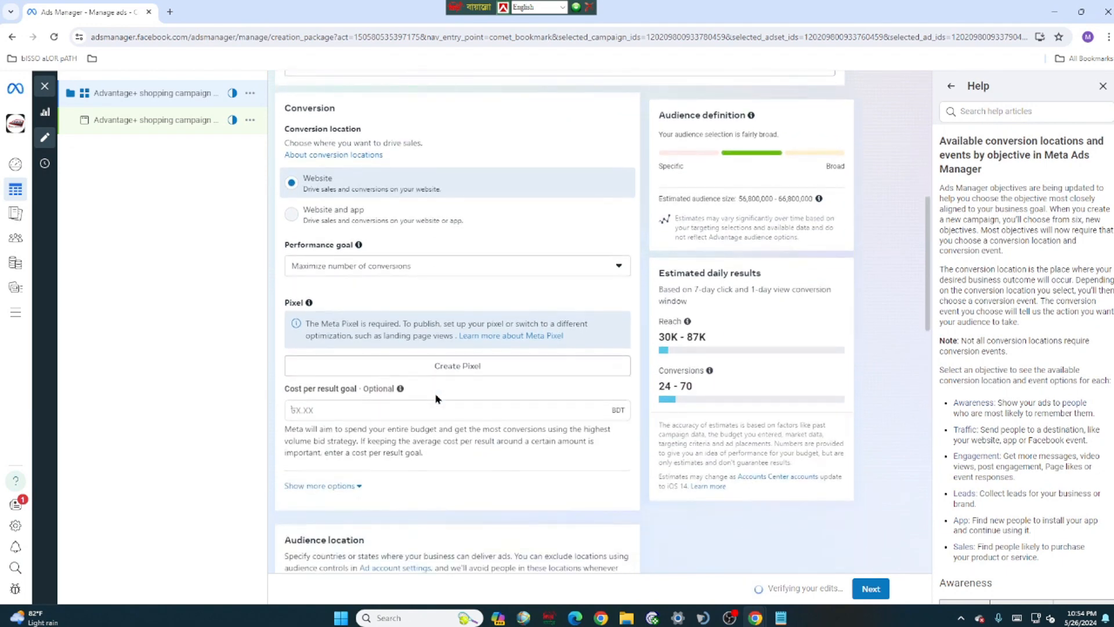
scroll(438, 400, up, 10)
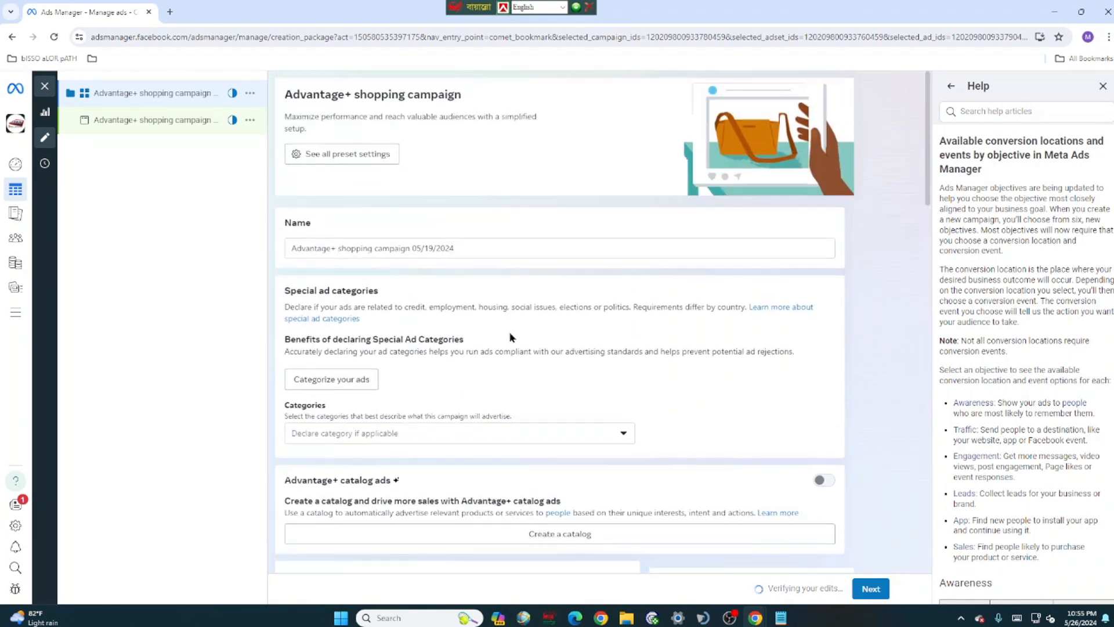
Step: Go back to the campaigns list and reopen only the Land services campaign for editing
click(13, 38)
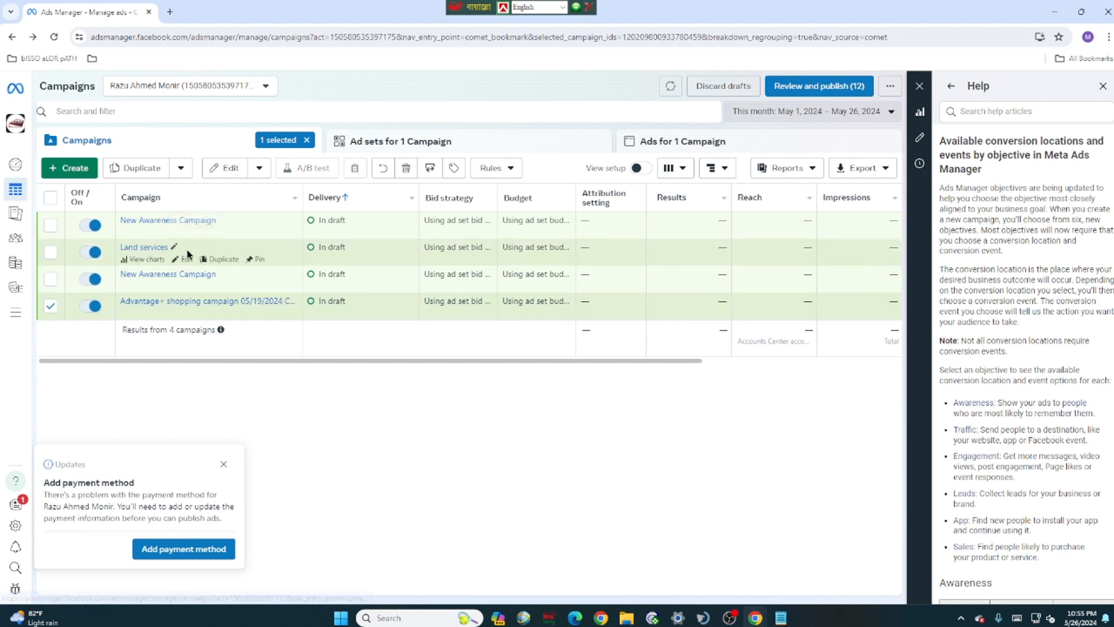
click(187, 254)
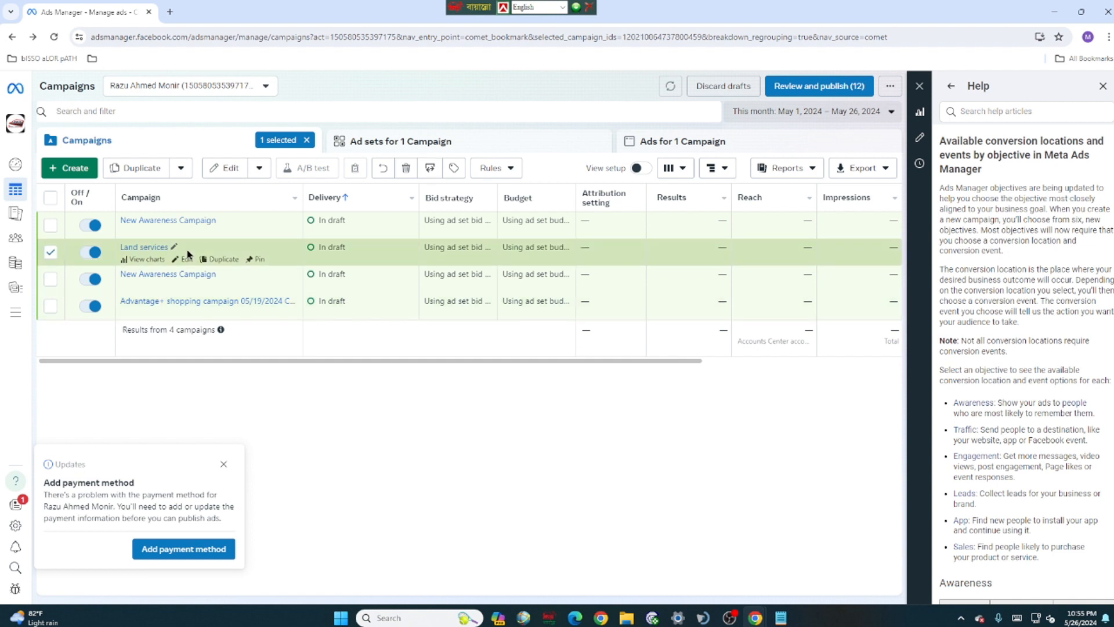
click(231, 168)
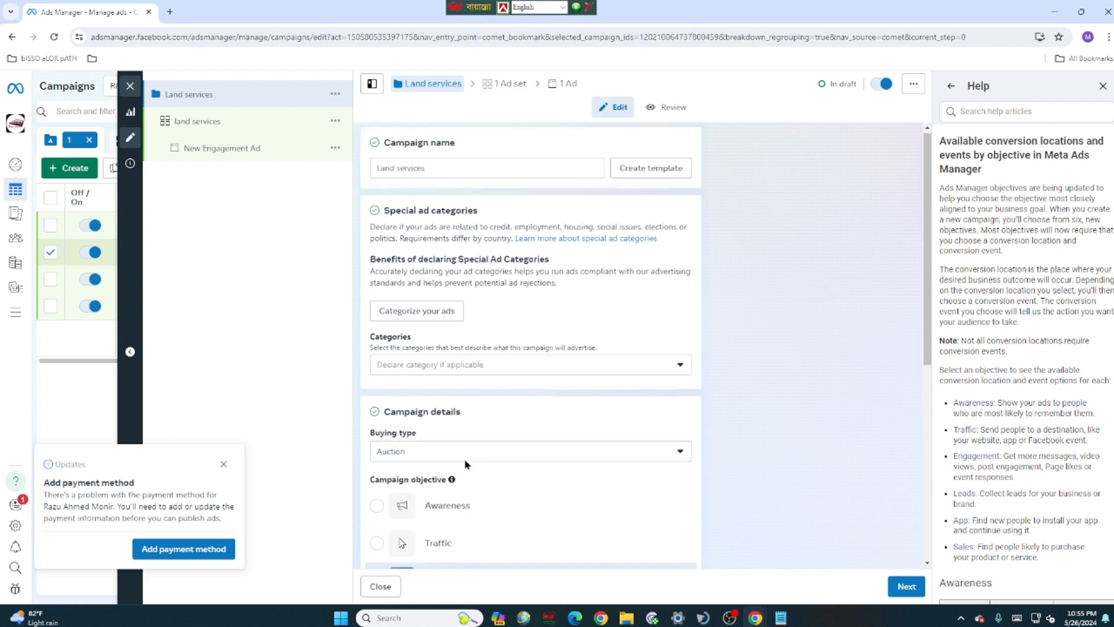
Step: Review the campaign's Engagement objective, A/B test and Advantage campaign budget options, and continue to the ad set level
scroll(464, 459, down, 2)
click(459, 464)
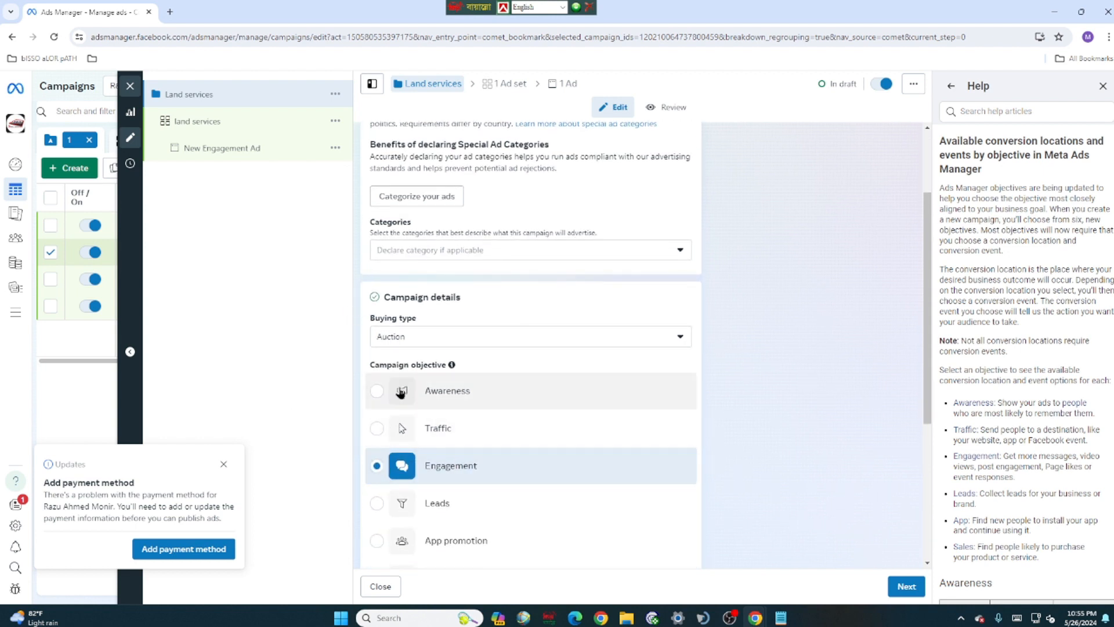
scroll(407, 395, down, 2)
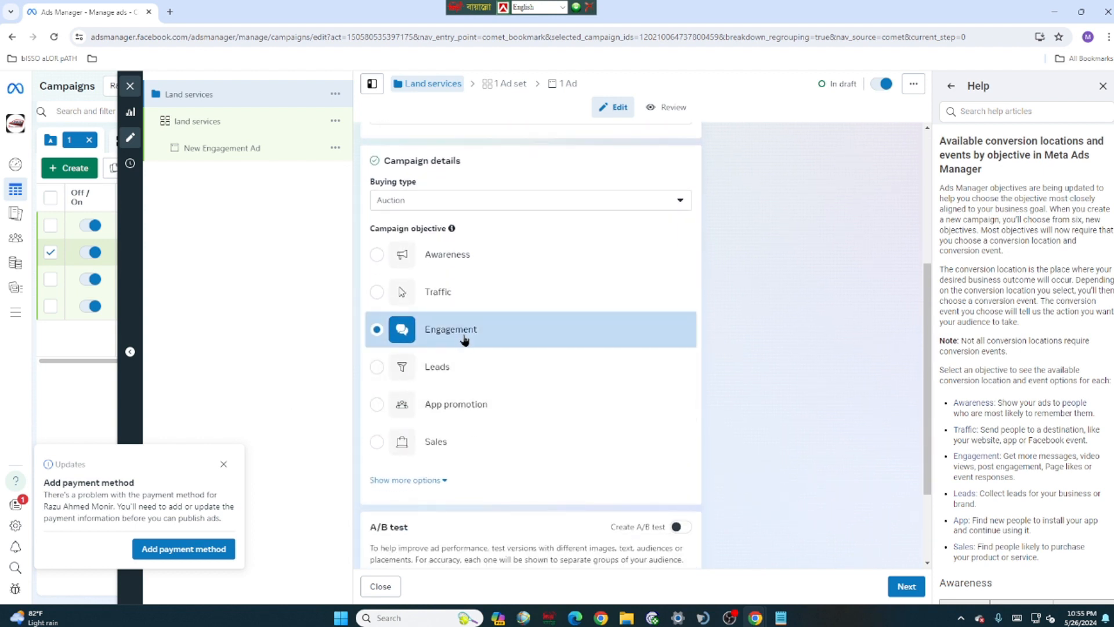
mouse_move(464, 340)
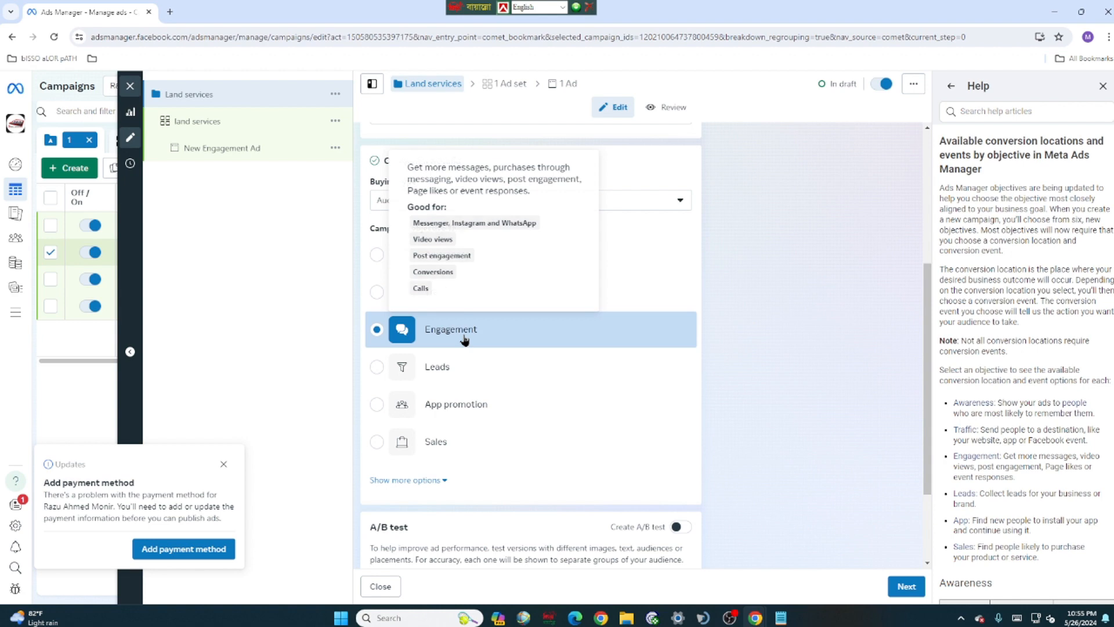
scroll(464, 340, down, 2)
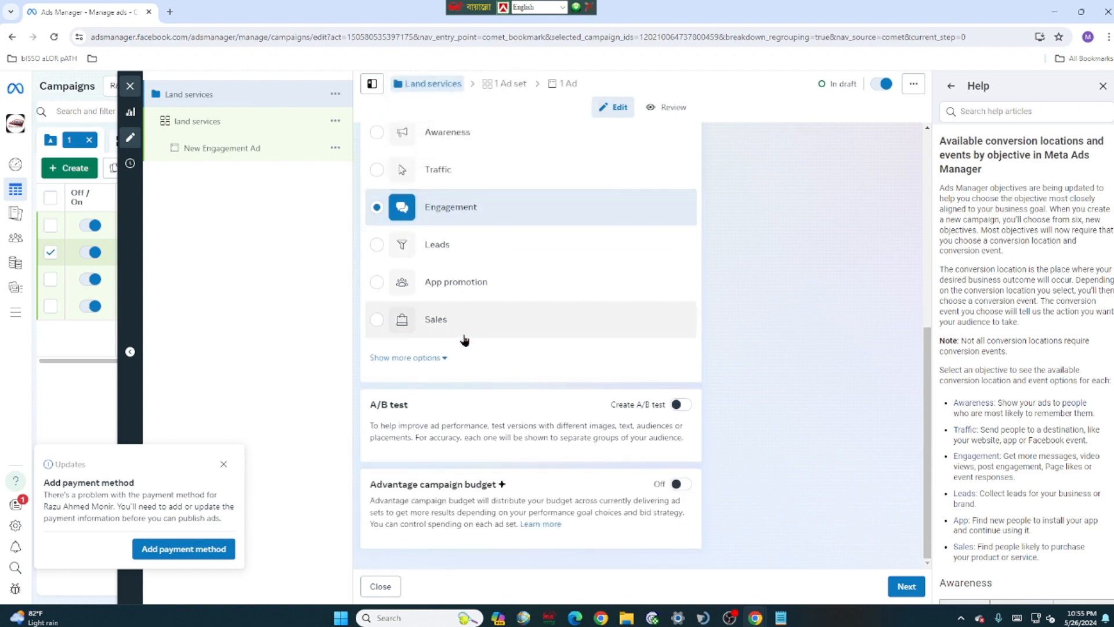
click(913, 587)
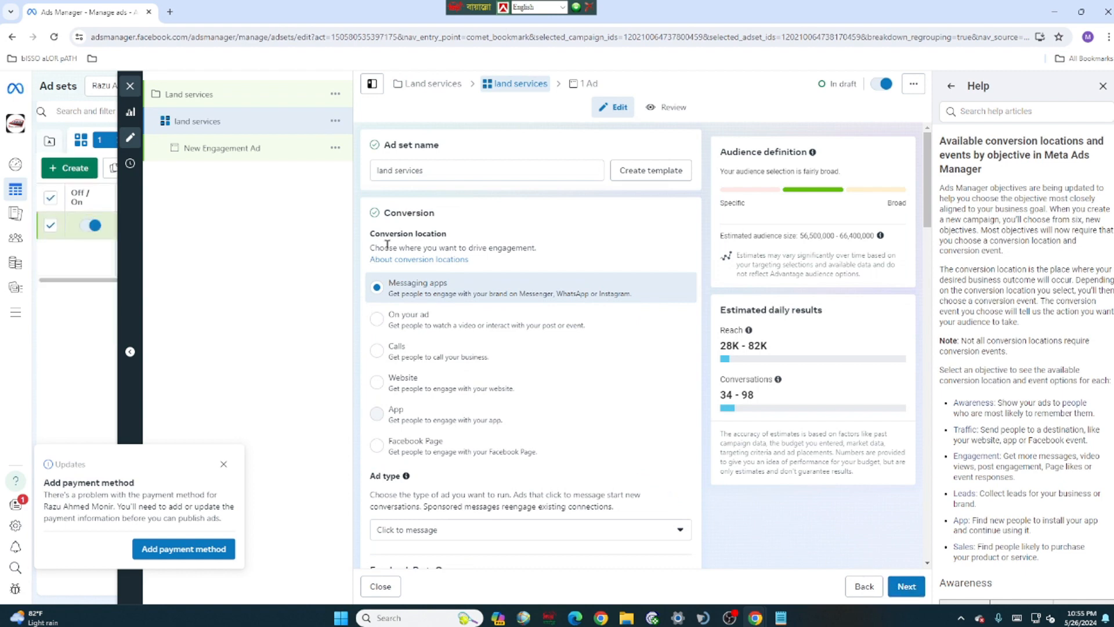
Step: Examine the ad set's conversion location, ad type, Facebook Page and messaging app settings
scroll(429, 296, down, 1)
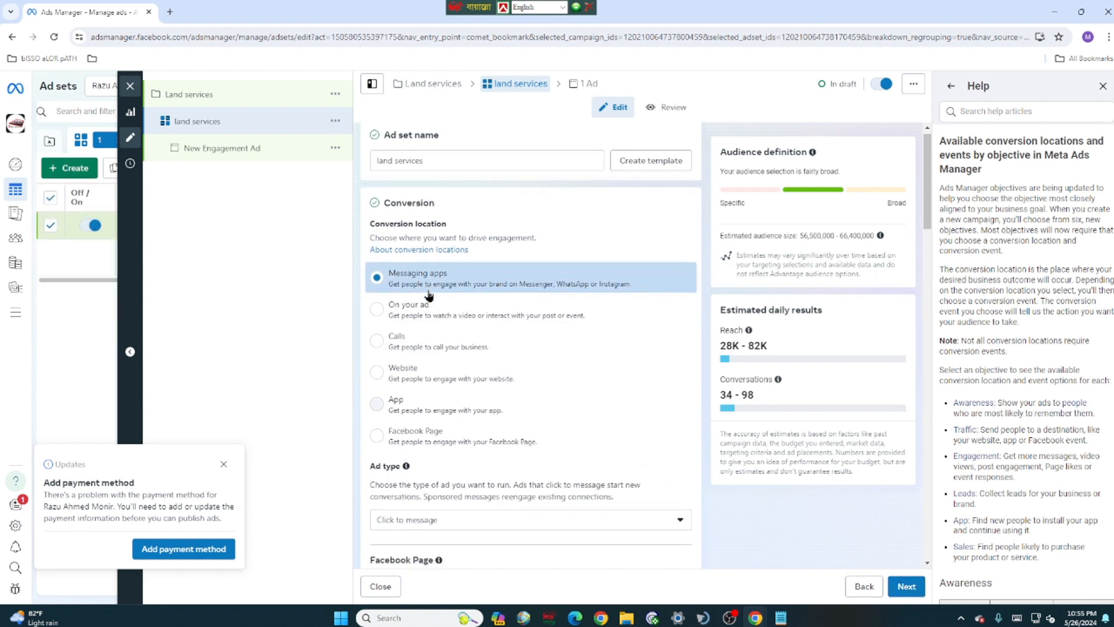
scroll(429, 296, down, 4)
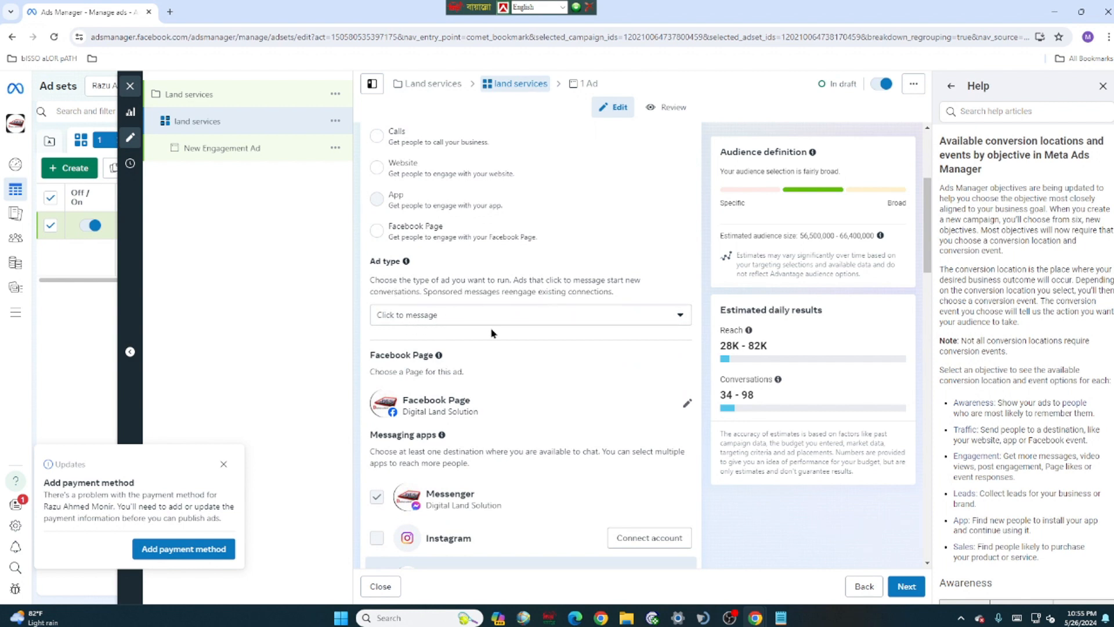
scroll(634, 337, down, 2)
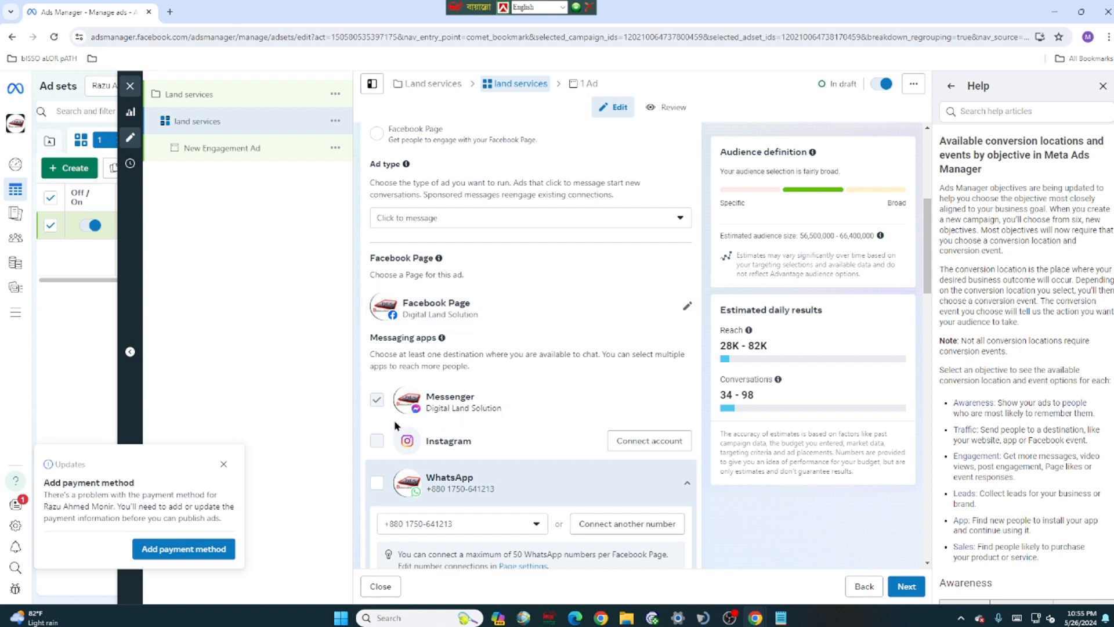
scroll(381, 414, down, 2)
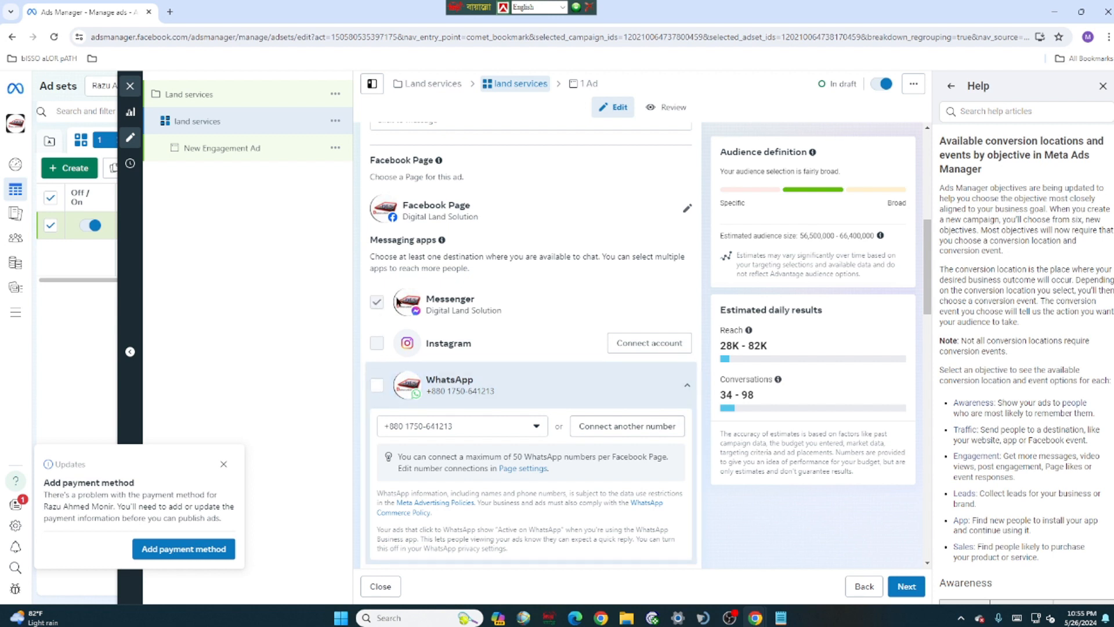
scroll(533, 354, down, 1)
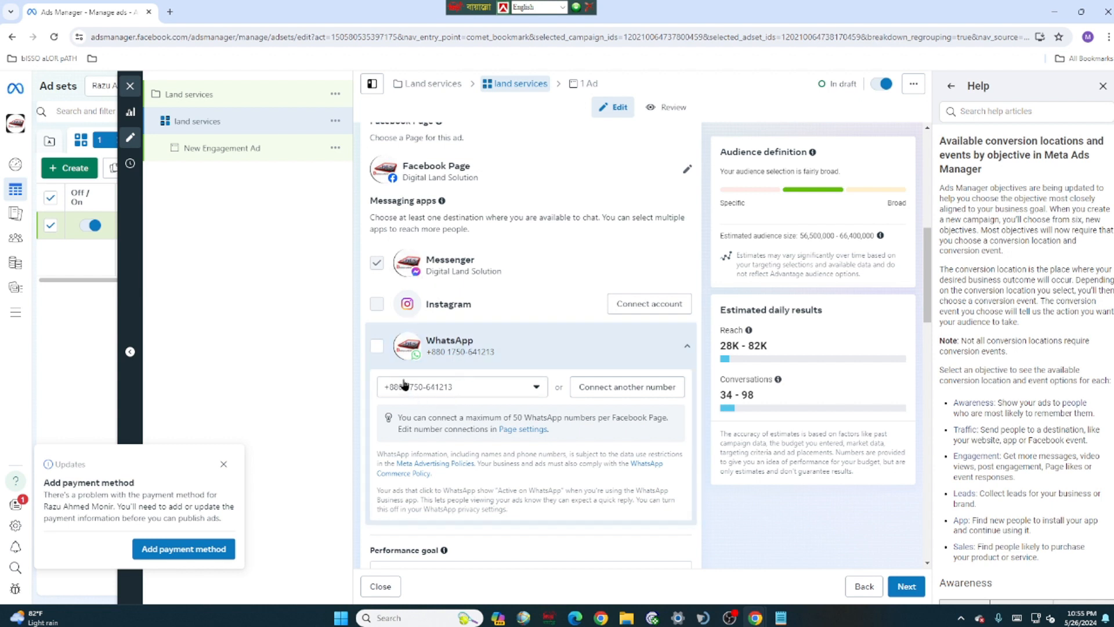
scroll(403, 369, down, 1)
scroll(405, 374, down, 1)
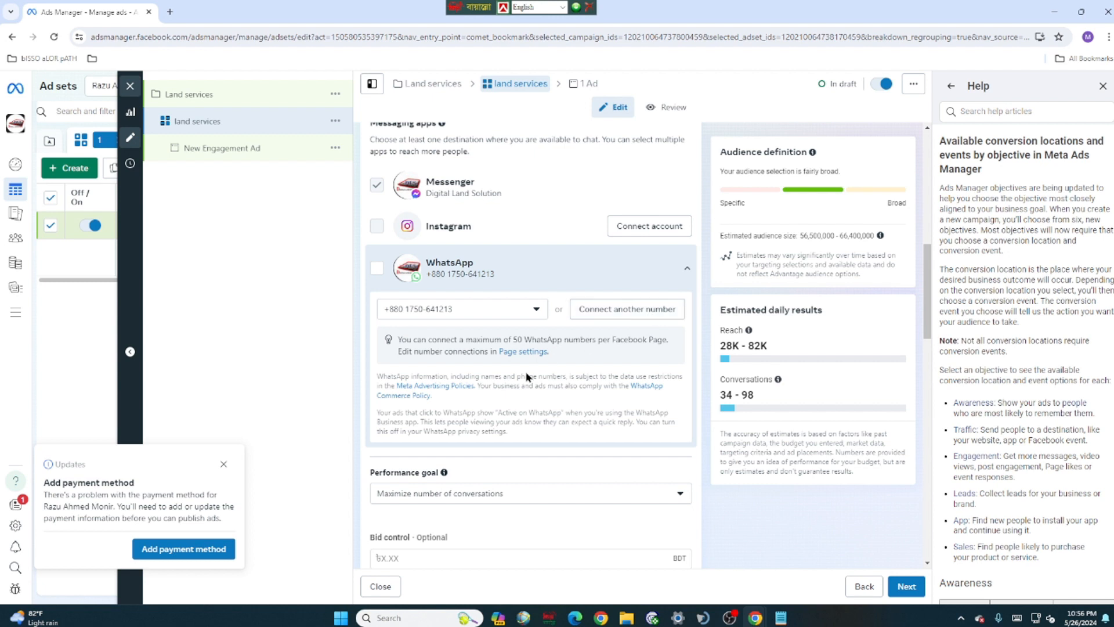
Step: Choose Maximize number of conversations as the ad set's performance goal and check the optional bid control
scroll(489, 395, down, 2)
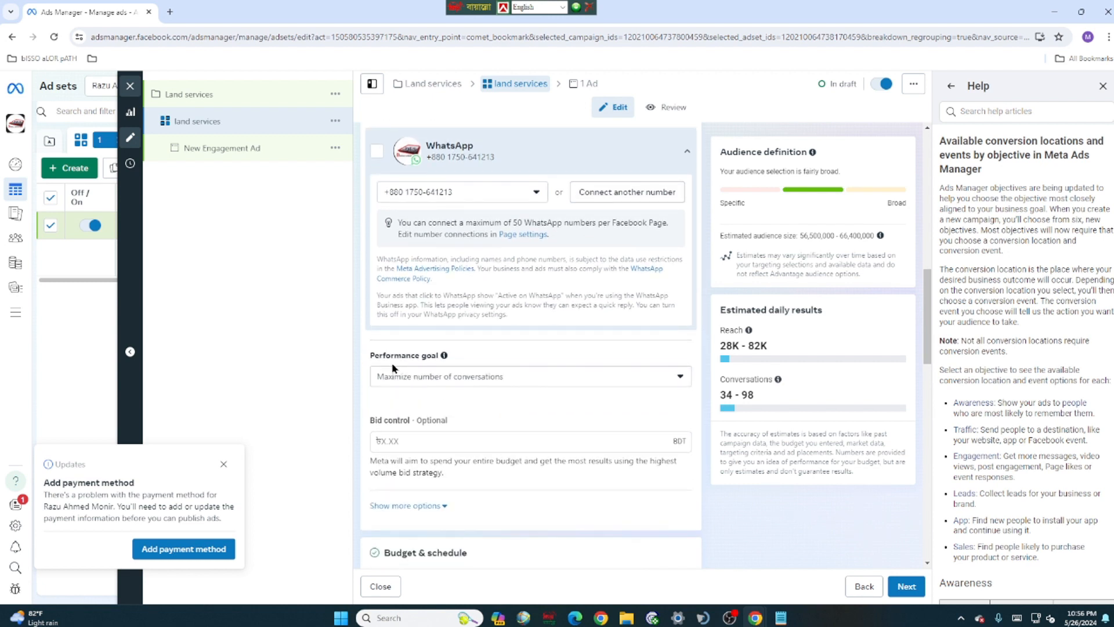
click(679, 378)
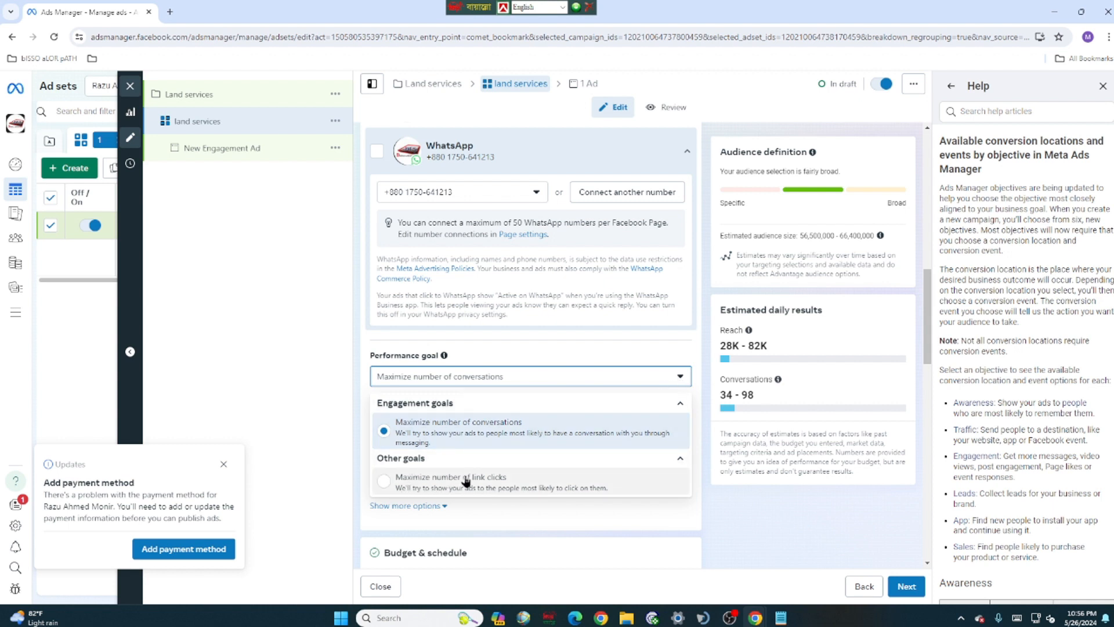
click(394, 432)
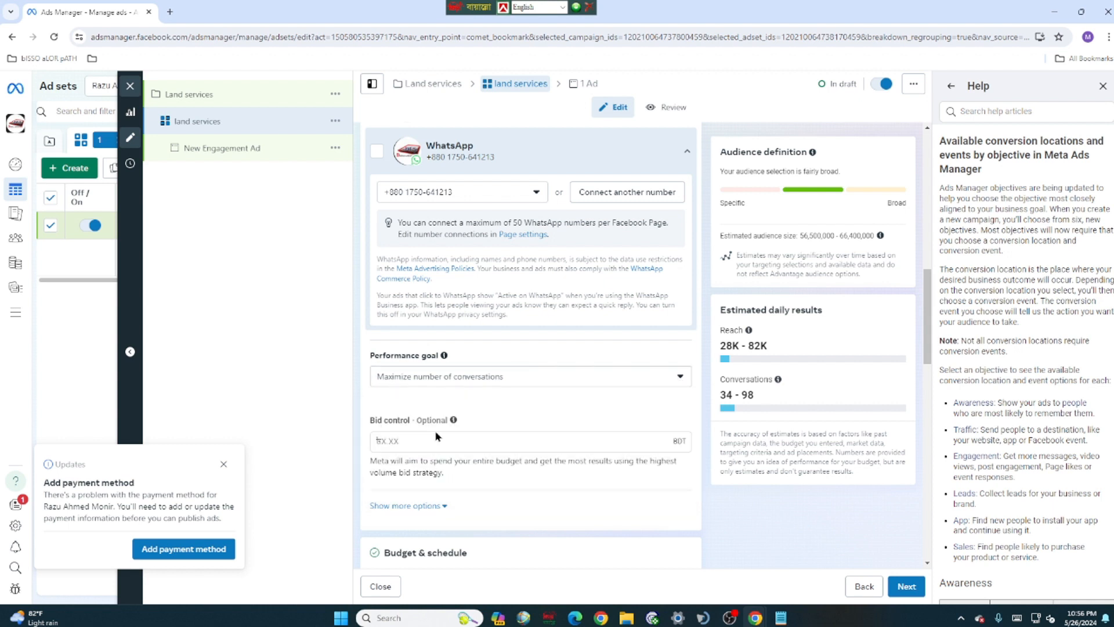
mouse_move(454, 420)
scroll(545, 434, down, 1)
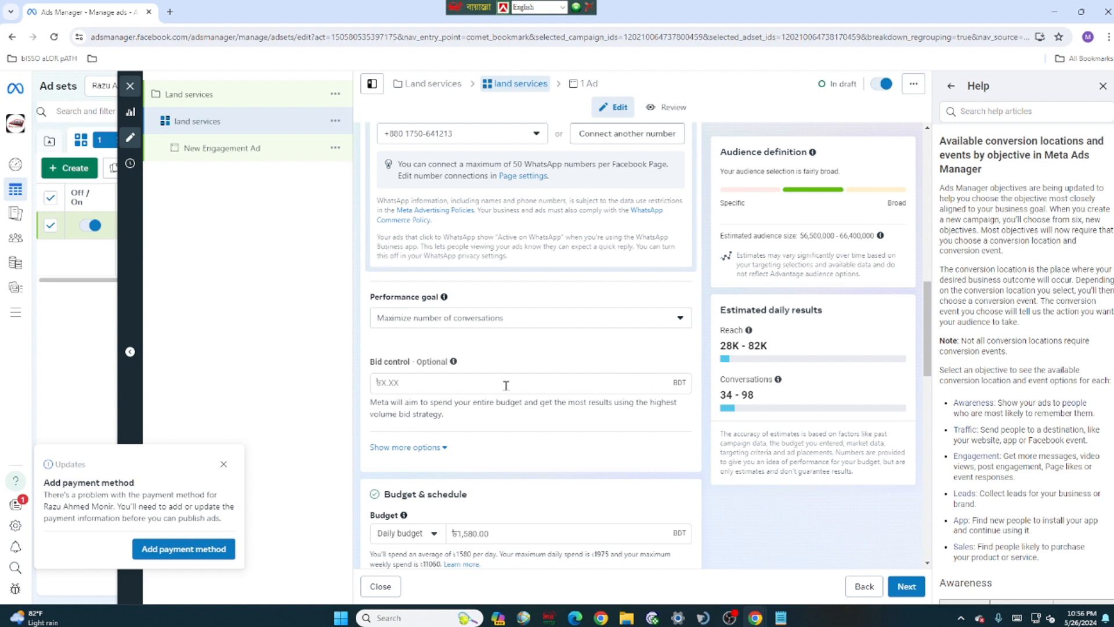
Step: Switch the ad set's budget type to Lifetime budget and review the schedule and budget scheduling options
scroll(507, 385, down, 2)
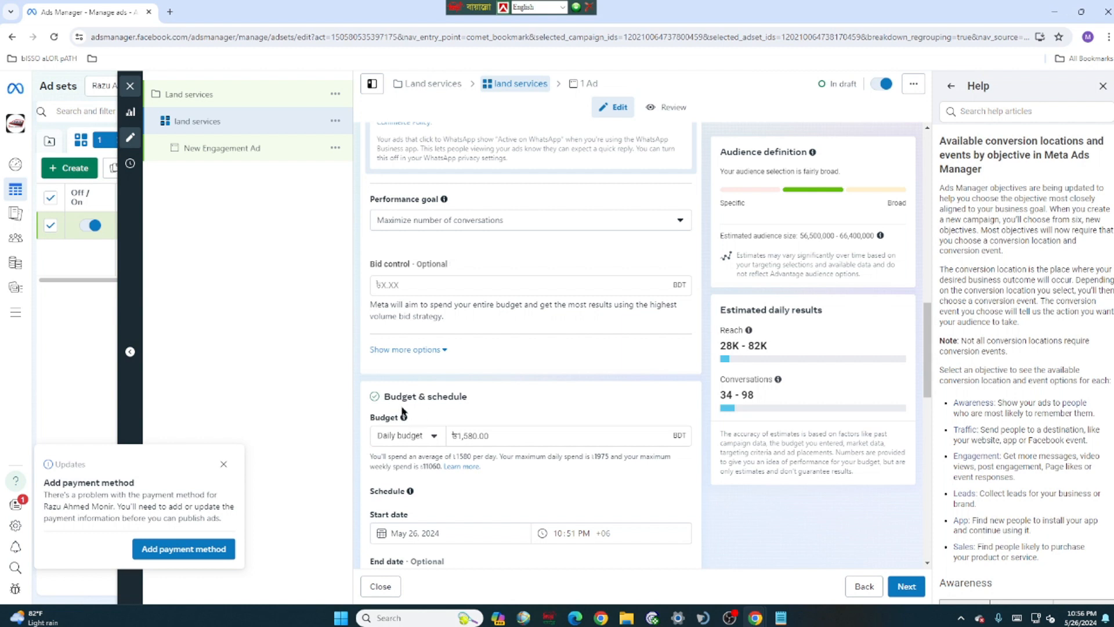
click(477, 435)
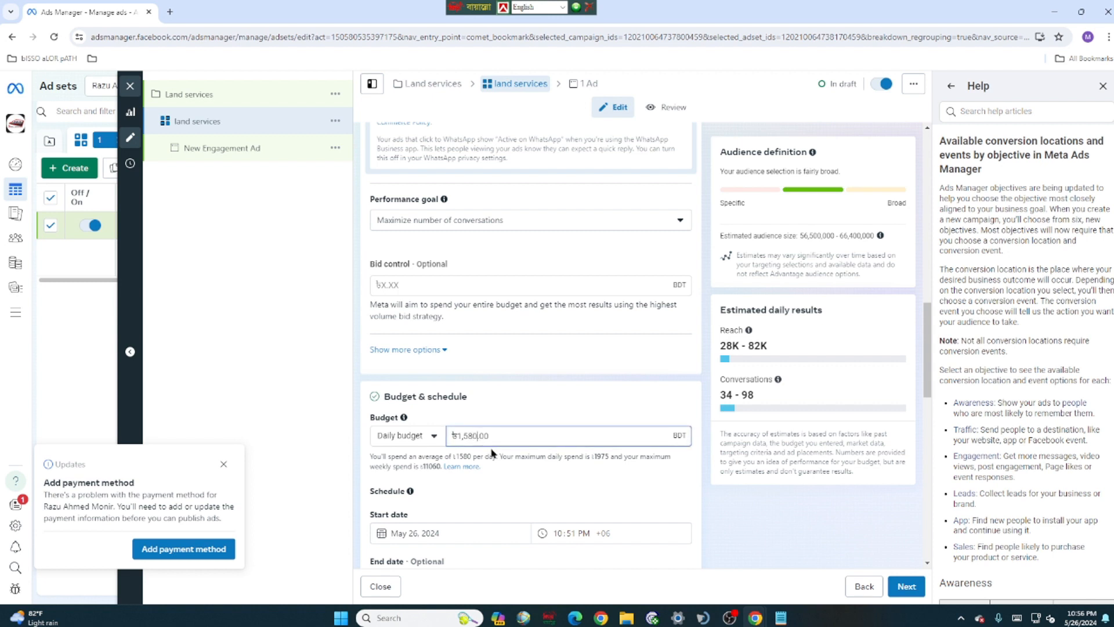
scroll(540, 436, down, 1)
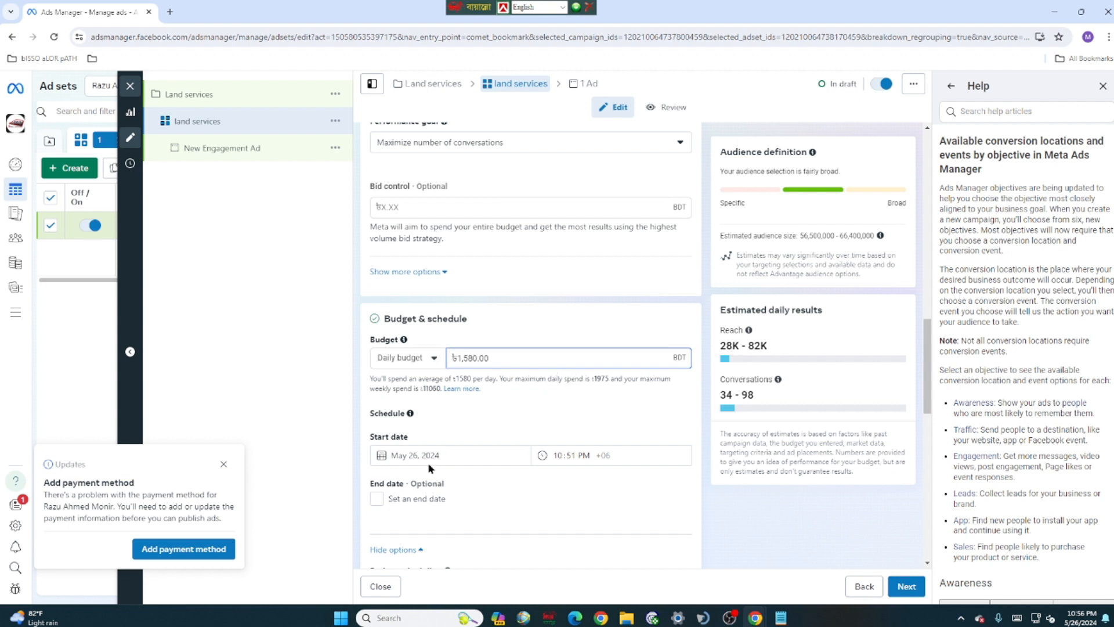
click(435, 358)
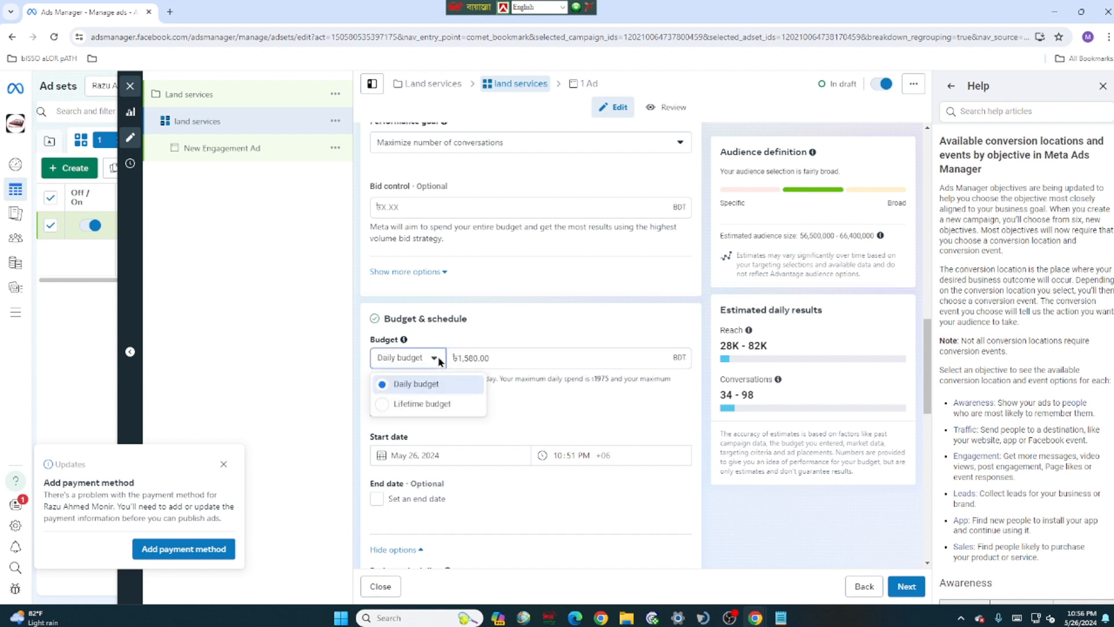
click(415, 405)
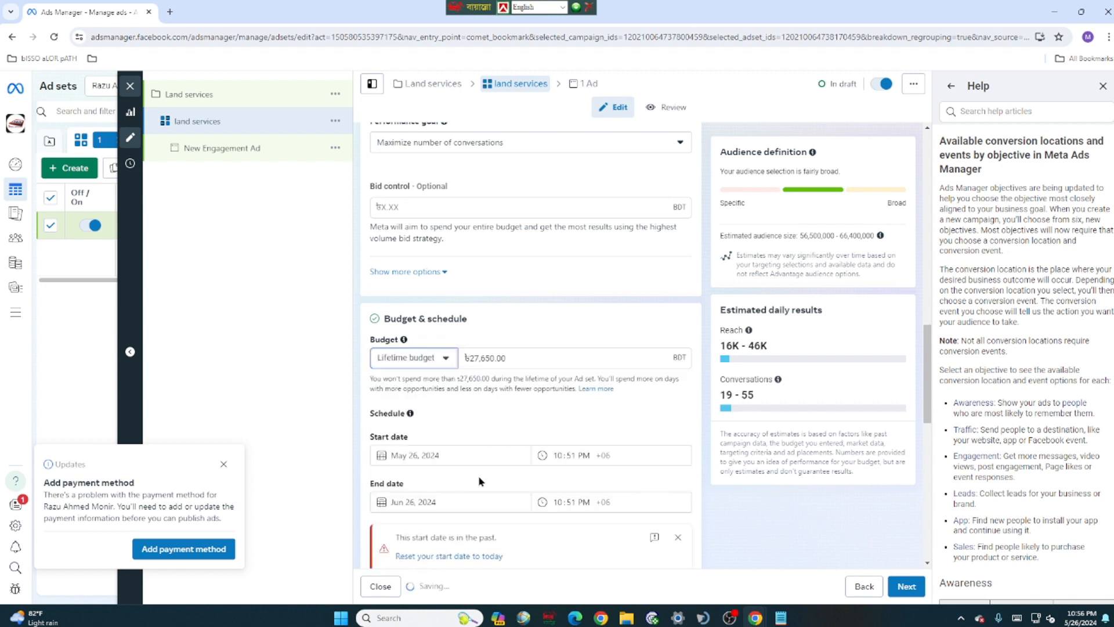
scroll(479, 479, down, 1)
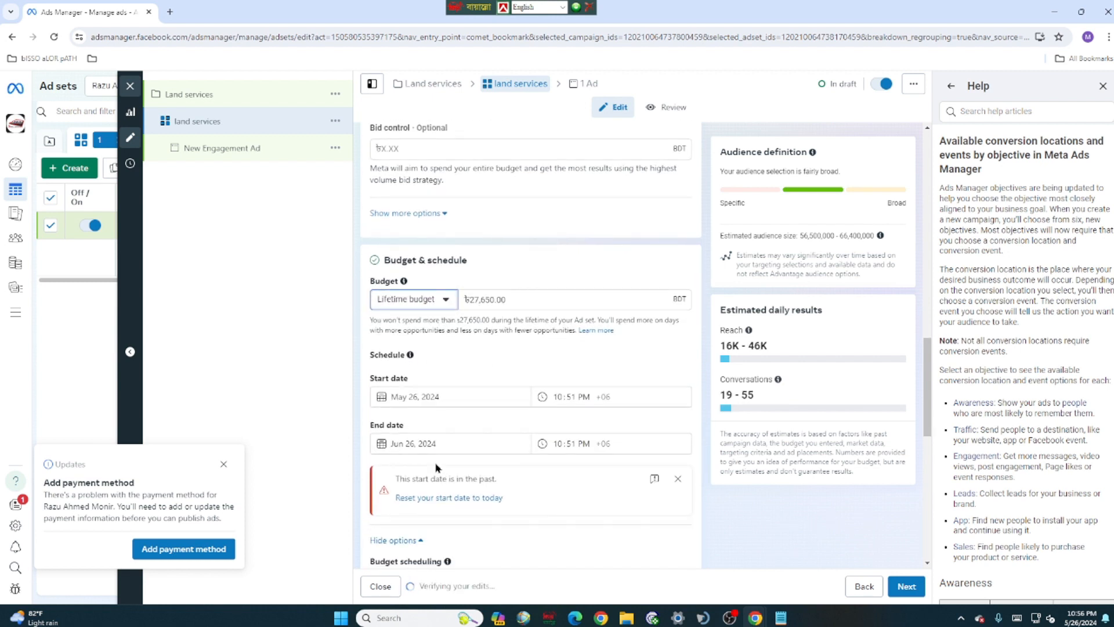
scroll(466, 415, down, 2)
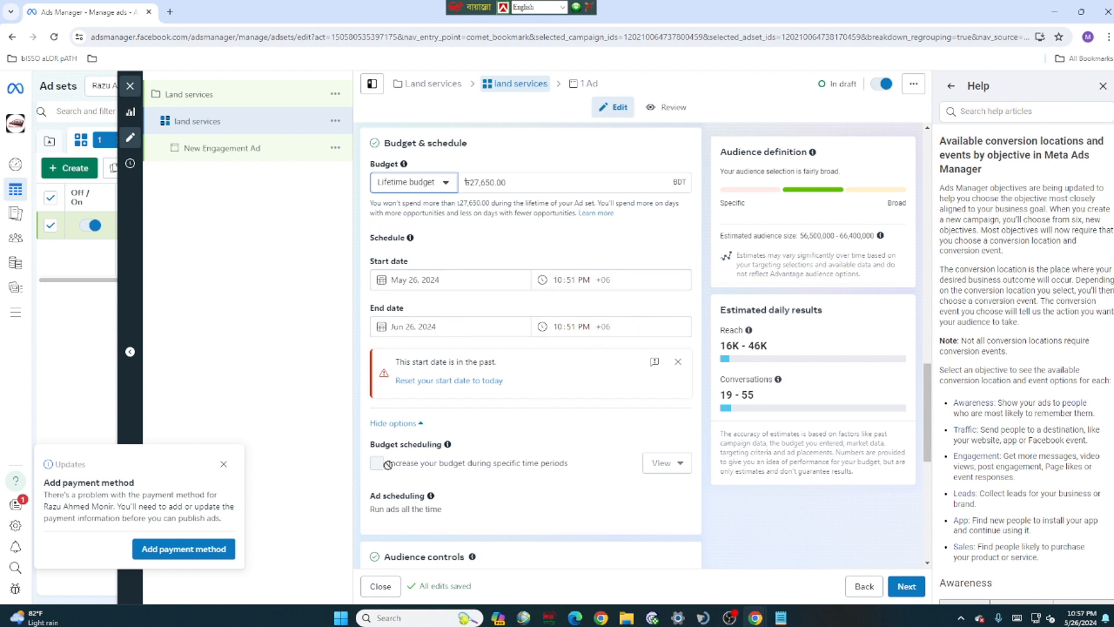
scroll(394, 465, down, 2)
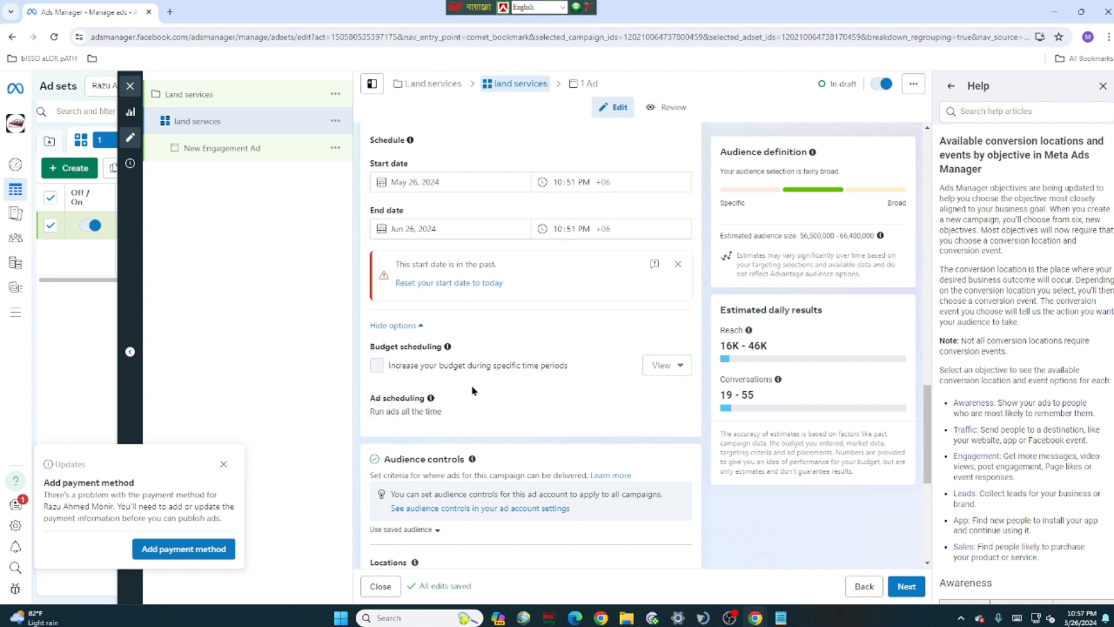
Step: Look at the audience controls in the ad account settings and return to the ad set
scroll(468, 413, down, 1)
scroll(468, 413, down, 3)
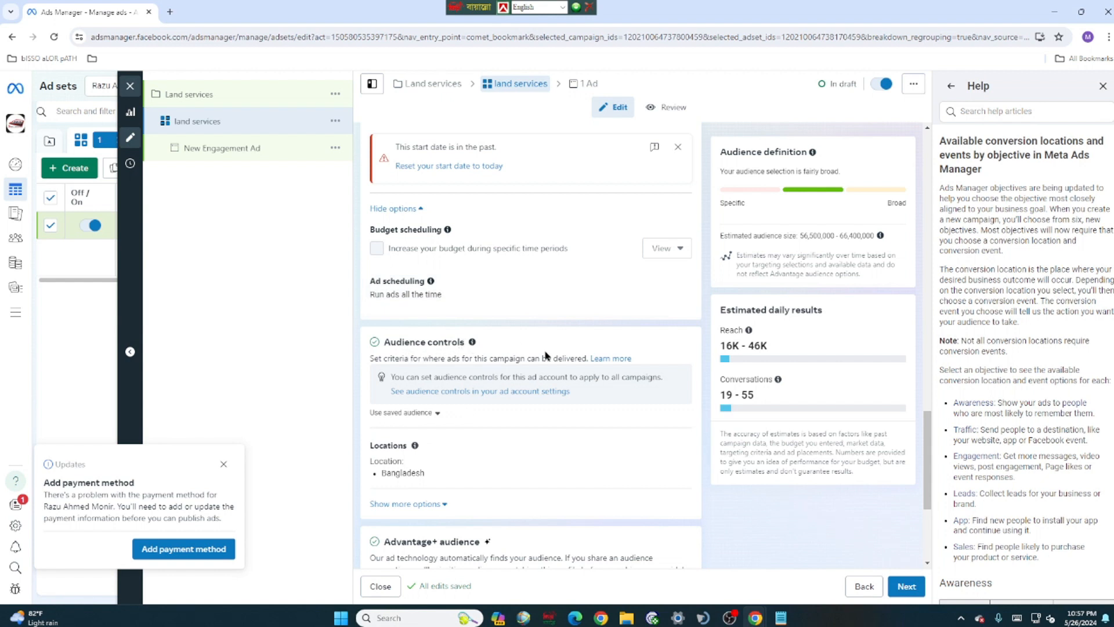
click(508, 395)
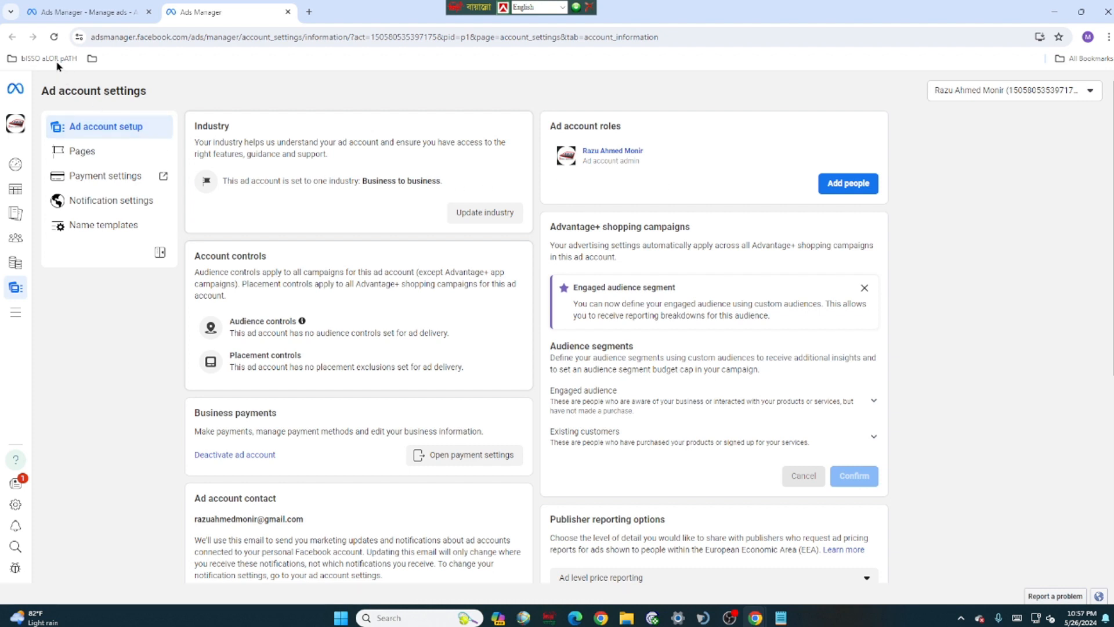
click(288, 12)
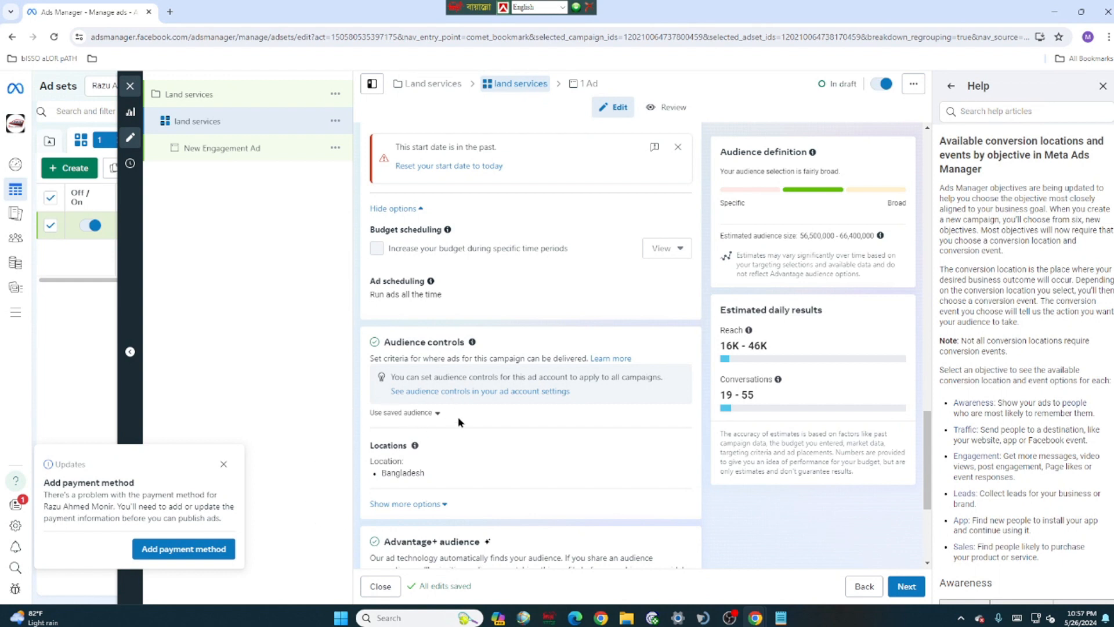
Step: Edit the audience locations and remove Bangladesh from the targeting
scroll(458, 422, down, 2)
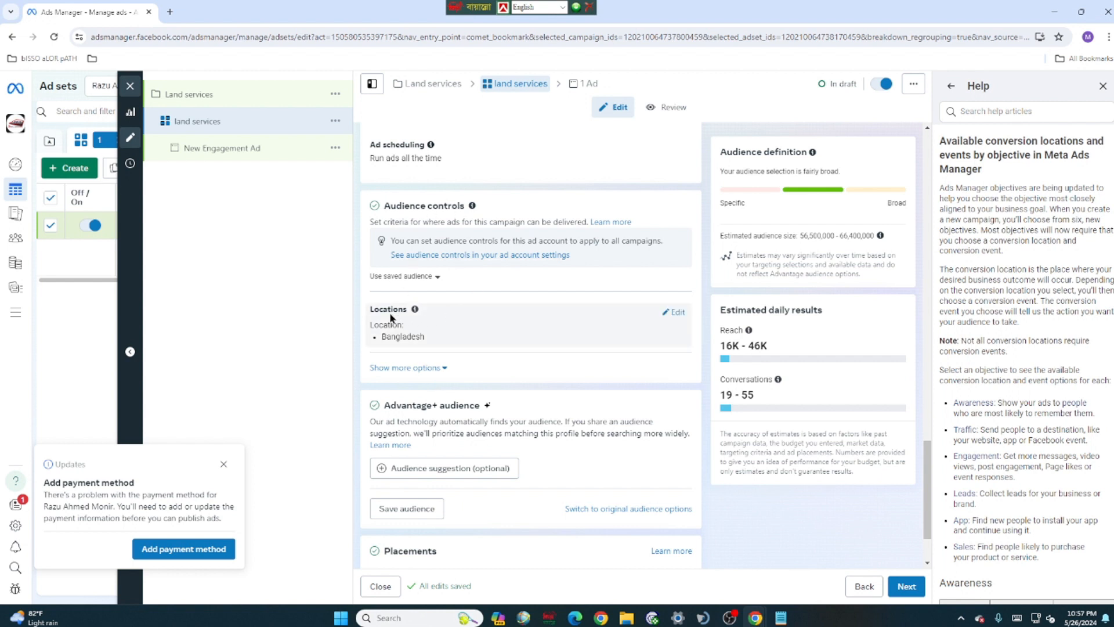
mouse_move(415, 309)
click(665, 316)
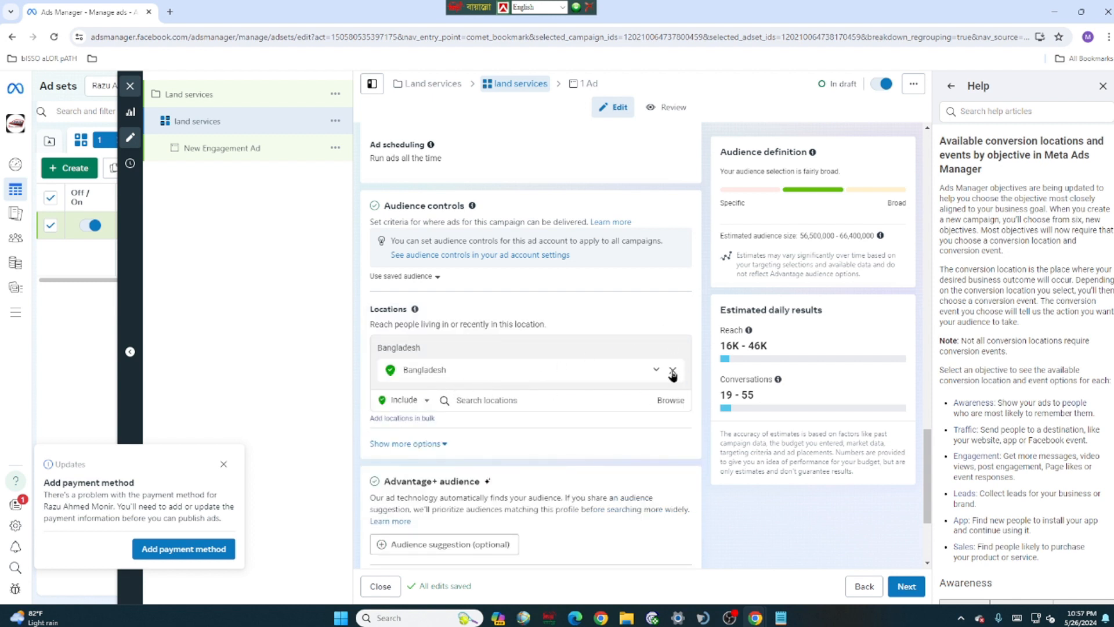
click(673, 372)
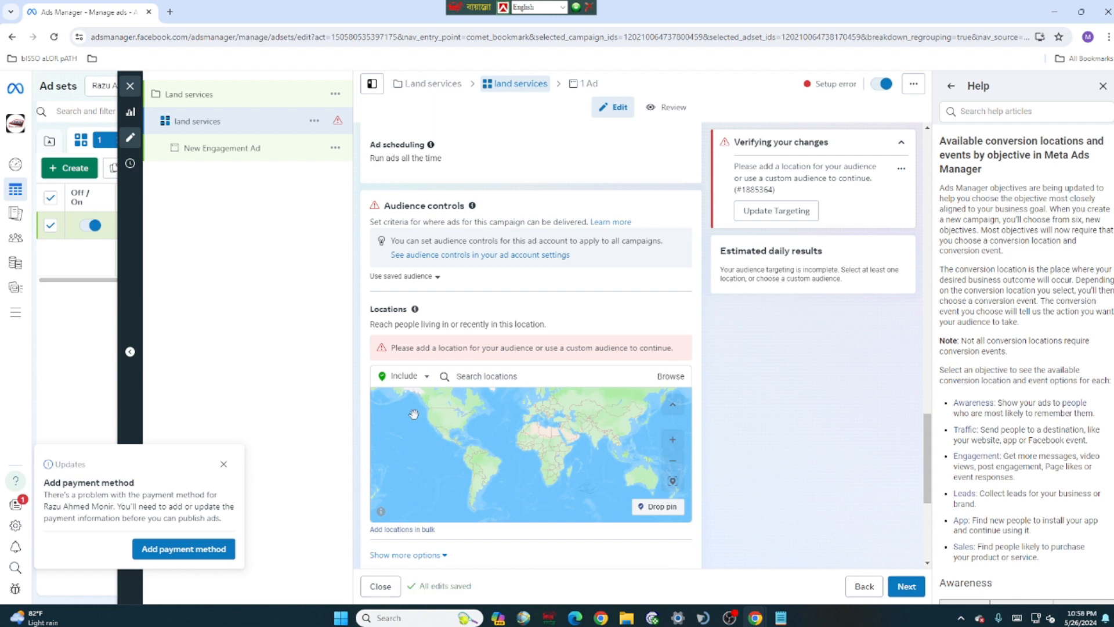
Step: Explore the targeting map in the Locations section, zooming into northern South America and back out
scroll(414, 414, up, 1)
scroll(414, 414, down, 2)
scroll(401, 348, up, 1)
scroll(402, 342, up, 1)
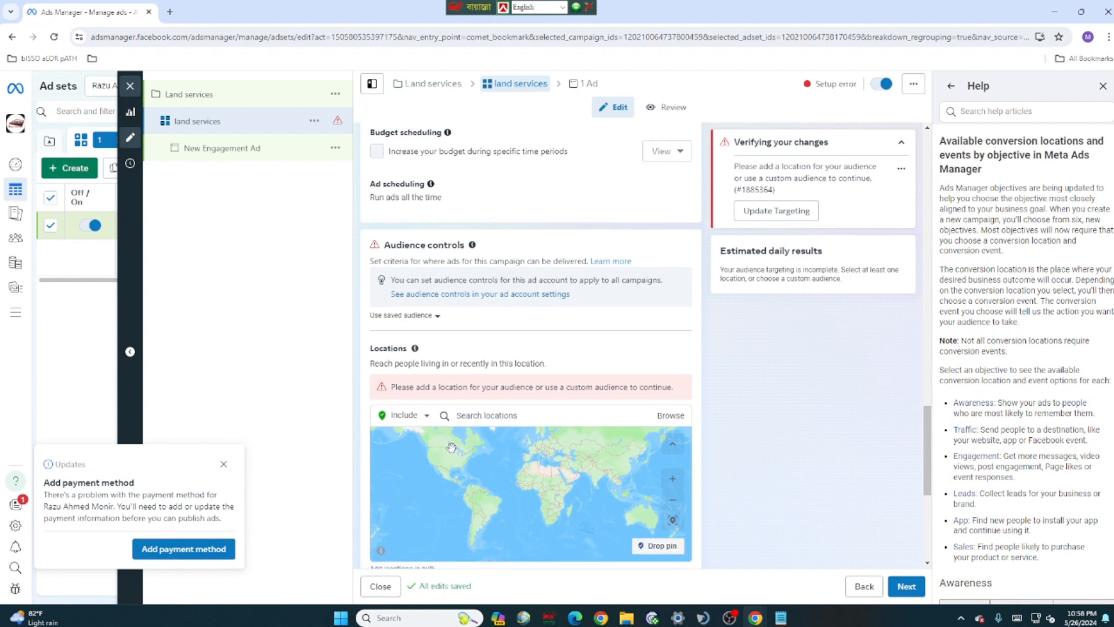
scroll(469, 487, up, 2)
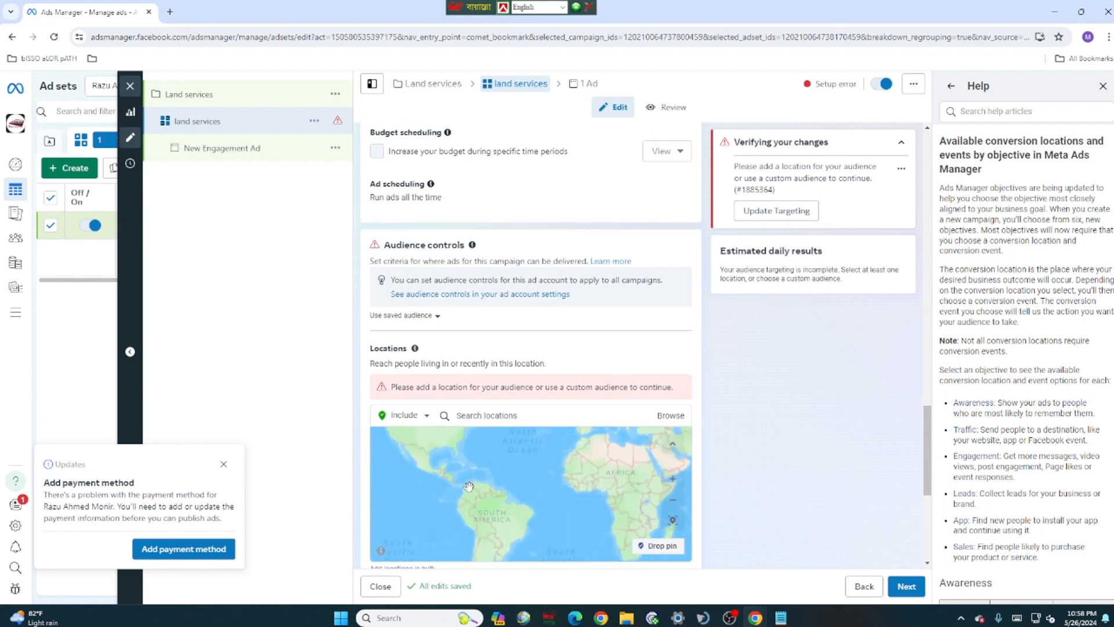
scroll(469, 487, up, 2)
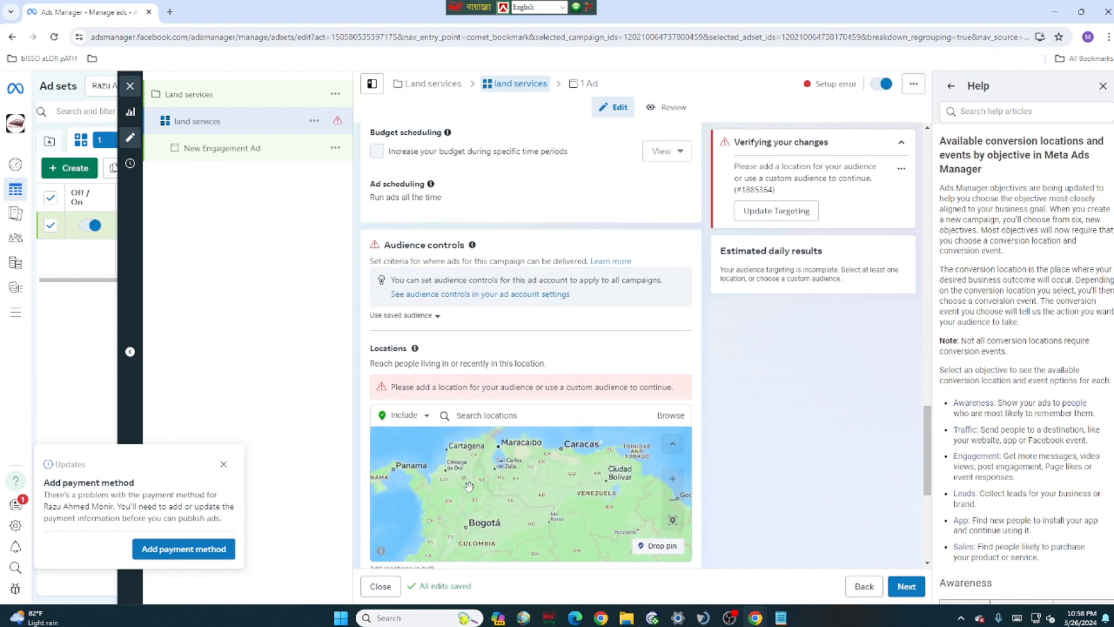
scroll(469, 487, down, 5)
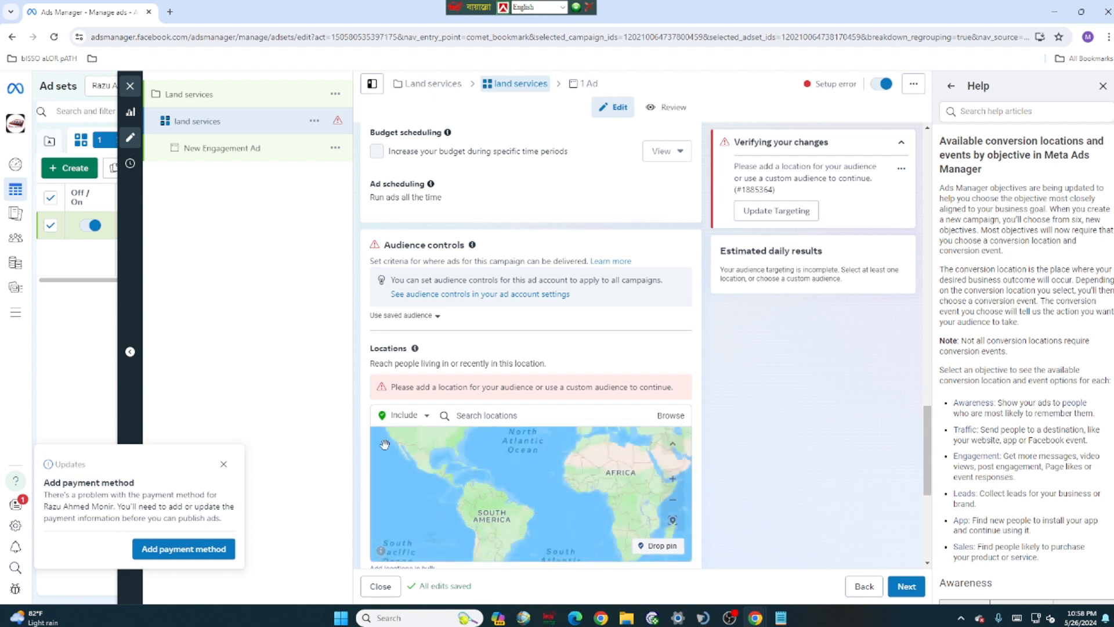
Step: Search the locations for Kushtia and include Kushtia City, Bangladesh in the ad set's targeting
mouse_move(424, 335)
click(468, 416)
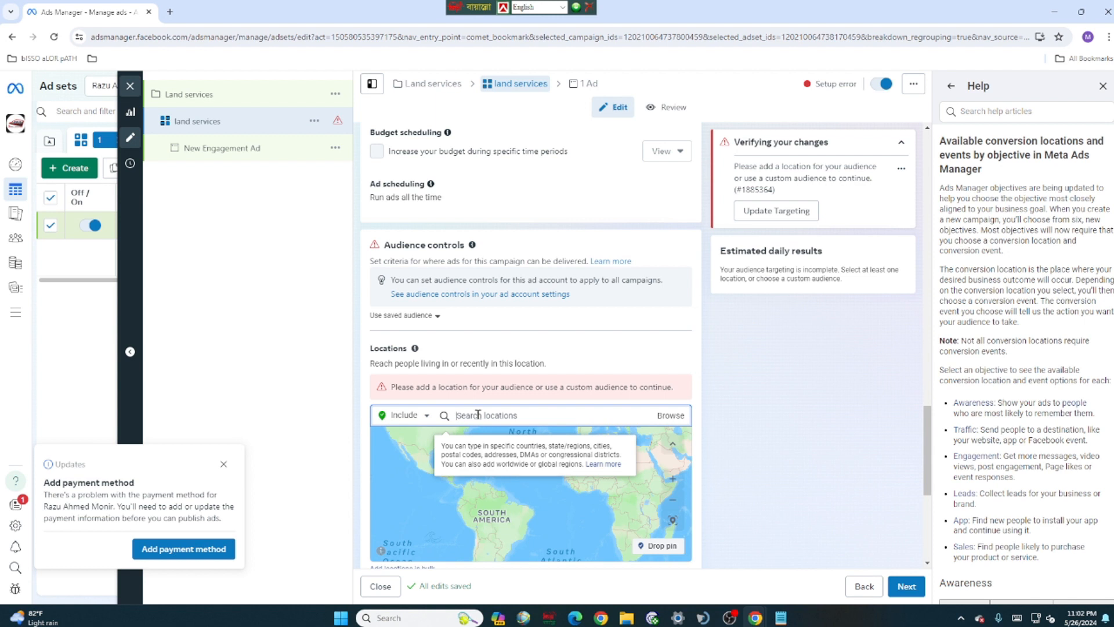
text(K)
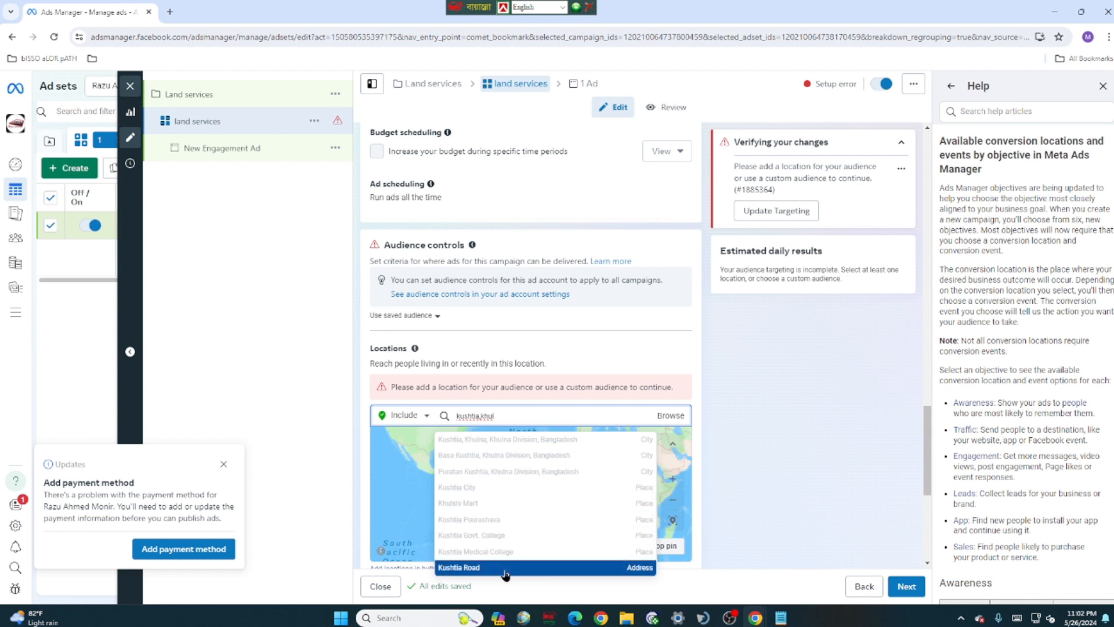
click(486, 487)
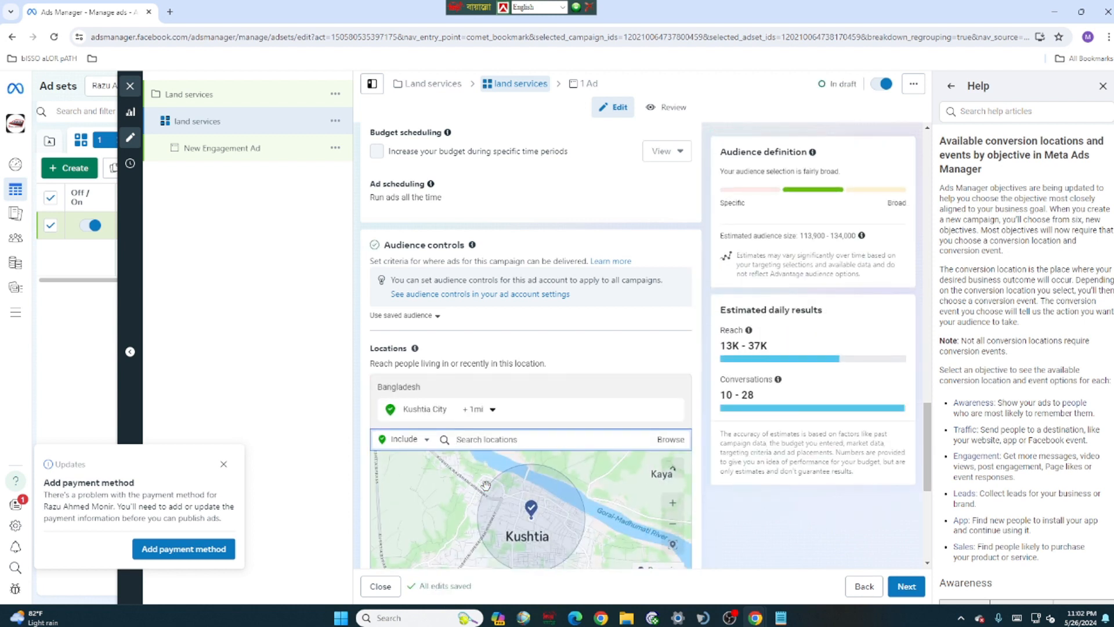
scroll(487, 485, up, 2)
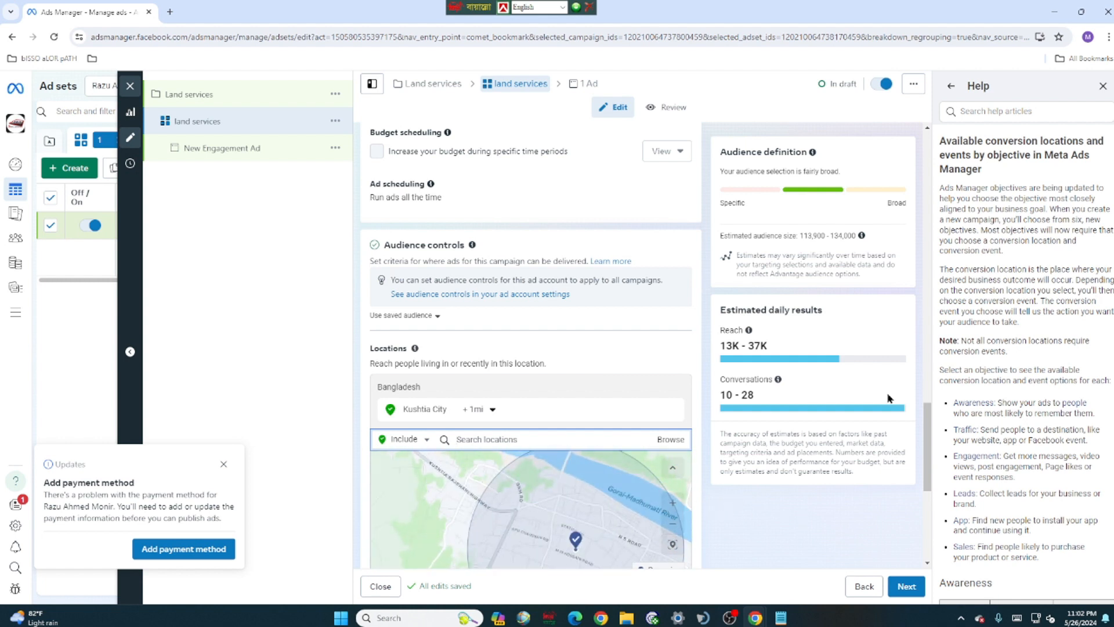
Step: Set the targeting radius around Kushtia City to 26 miles
drag(931, 415, 929, 458)
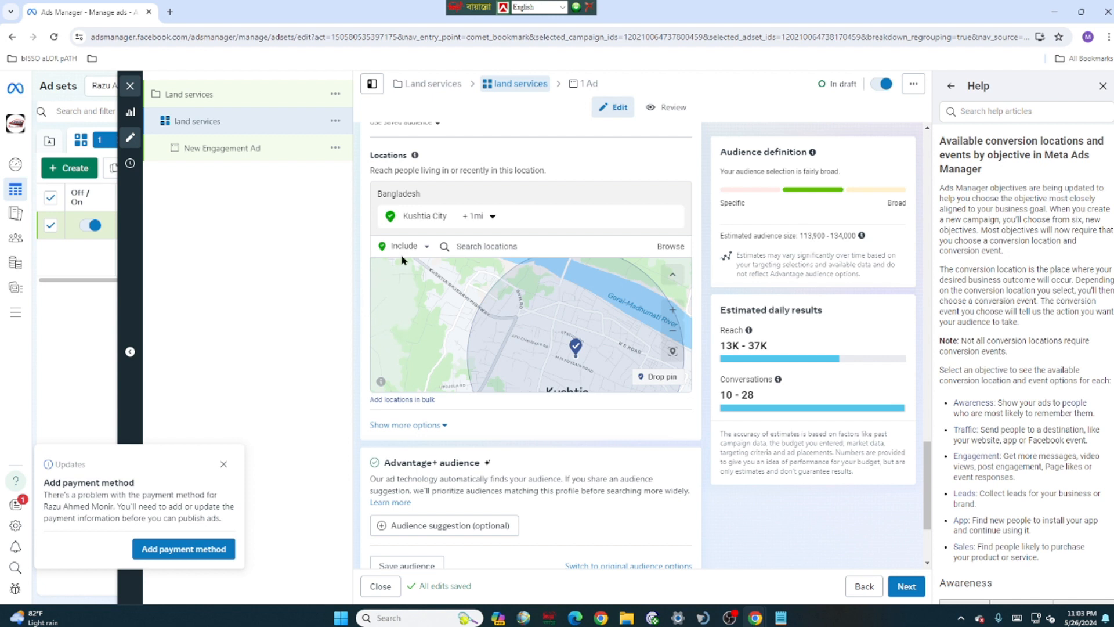
click(493, 218)
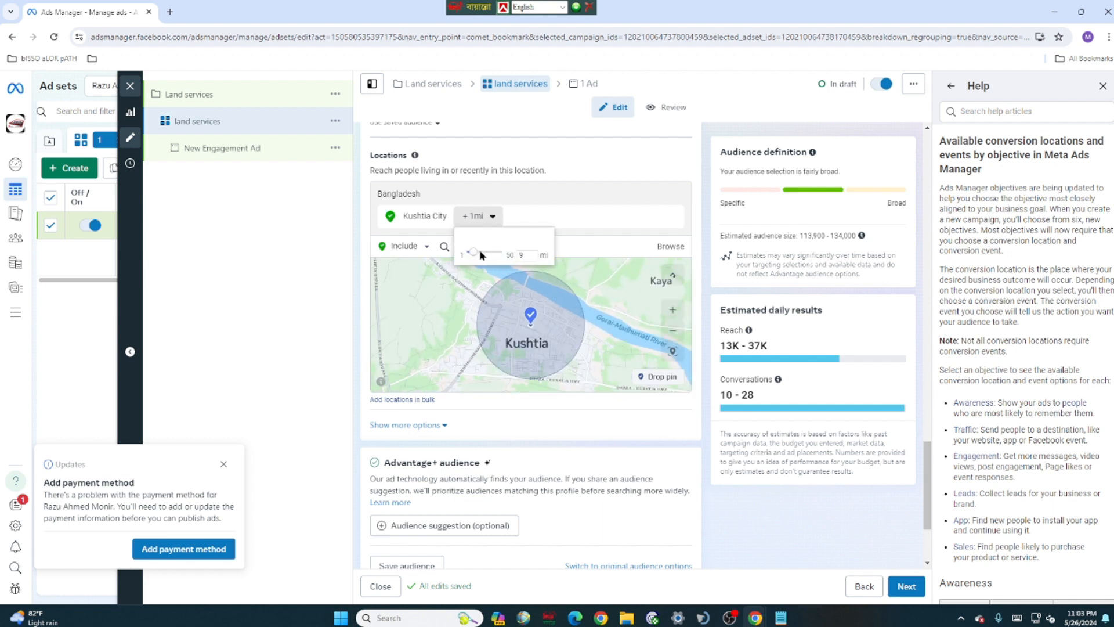
drag(485, 255, 491, 251)
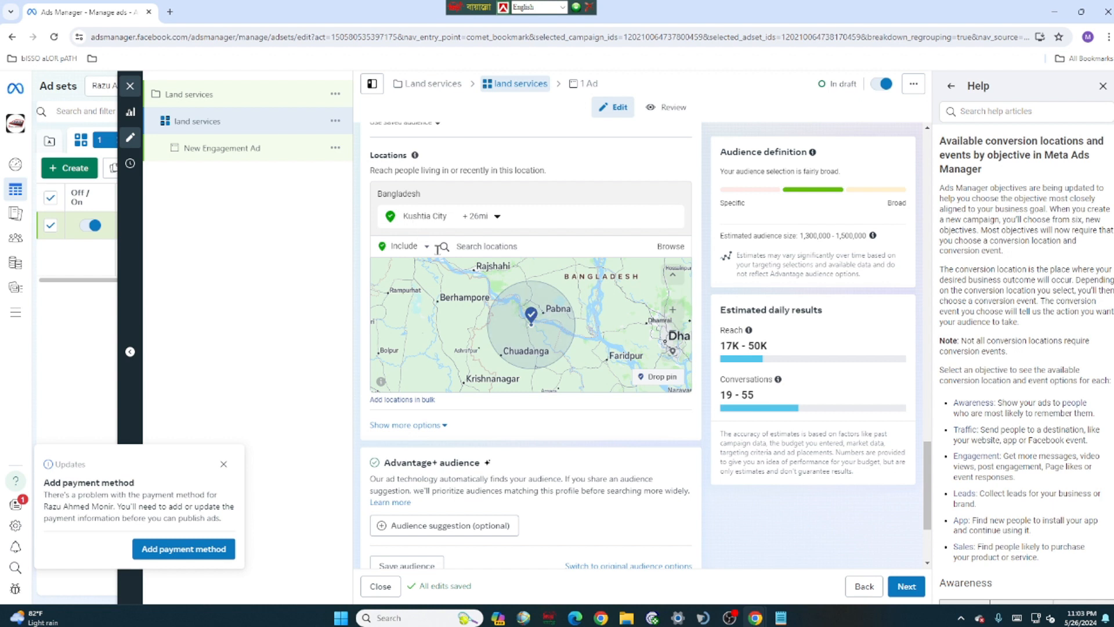
Step: Switch the location mode to exclusions and drop an exclusion pin beside Hariakunda on the targeting map
scroll(437, 249, up, 1)
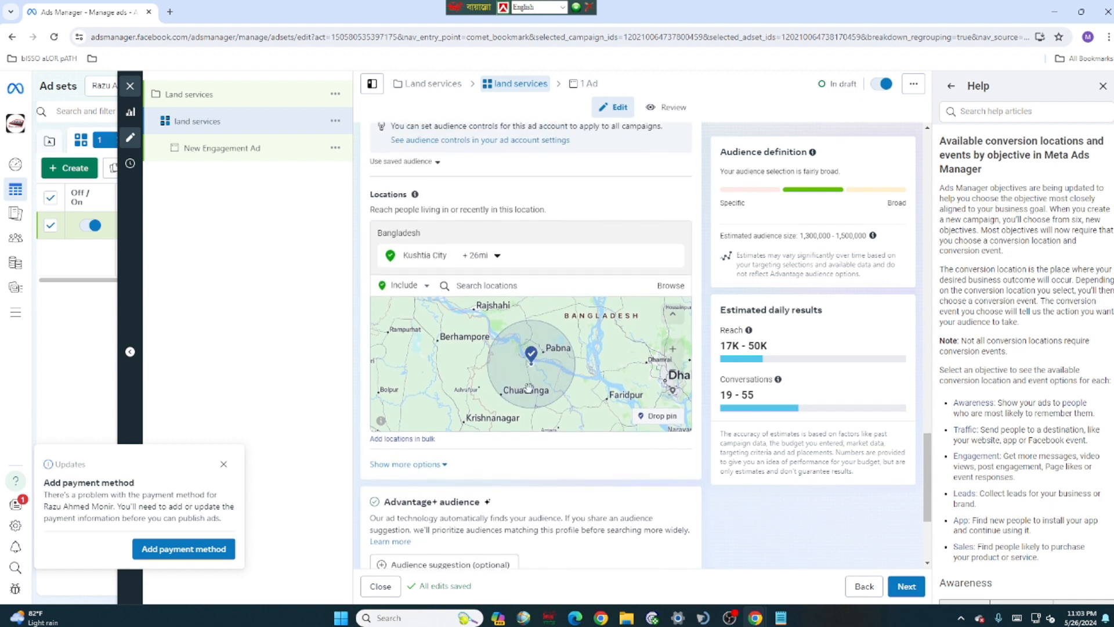
scroll(531, 389, up, 1)
scroll(531, 389, up, 1)
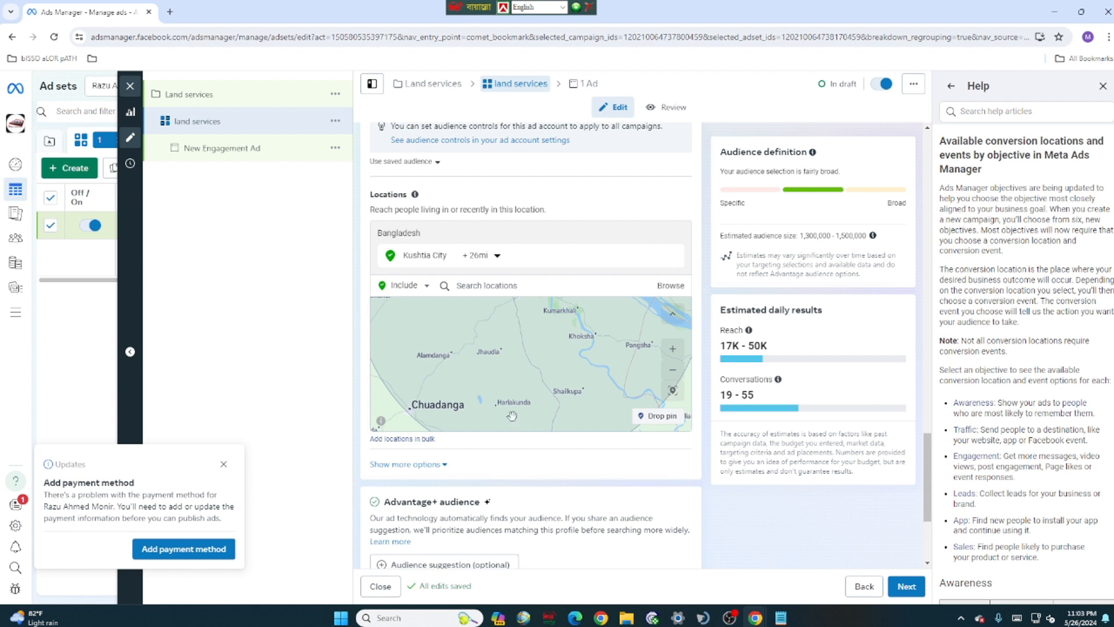
click(429, 286)
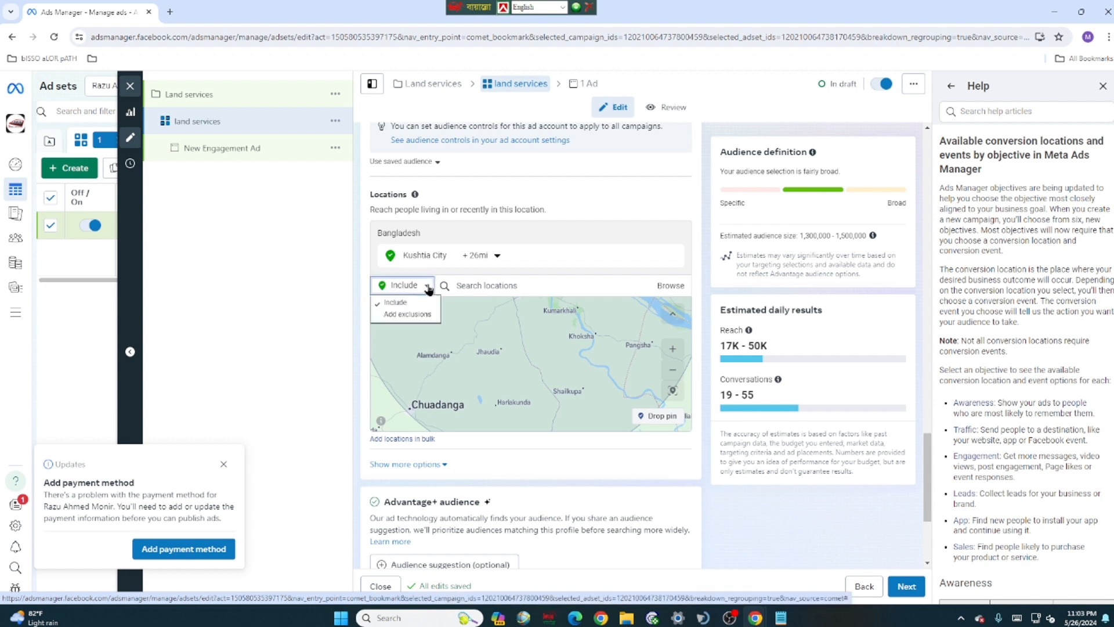
click(413, 317)
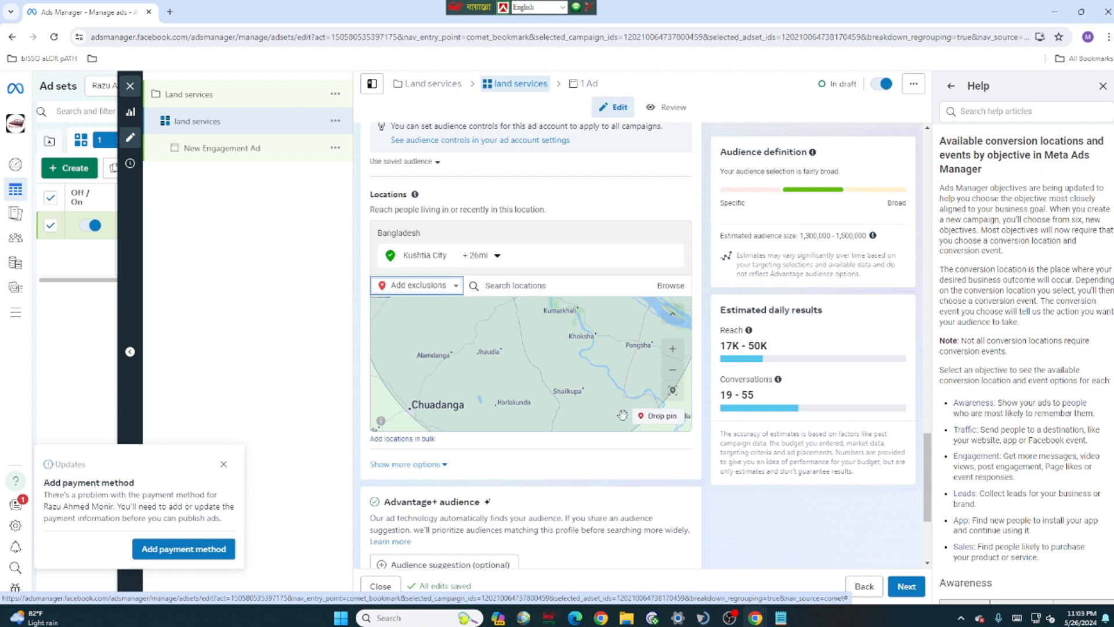
click(655, 416)
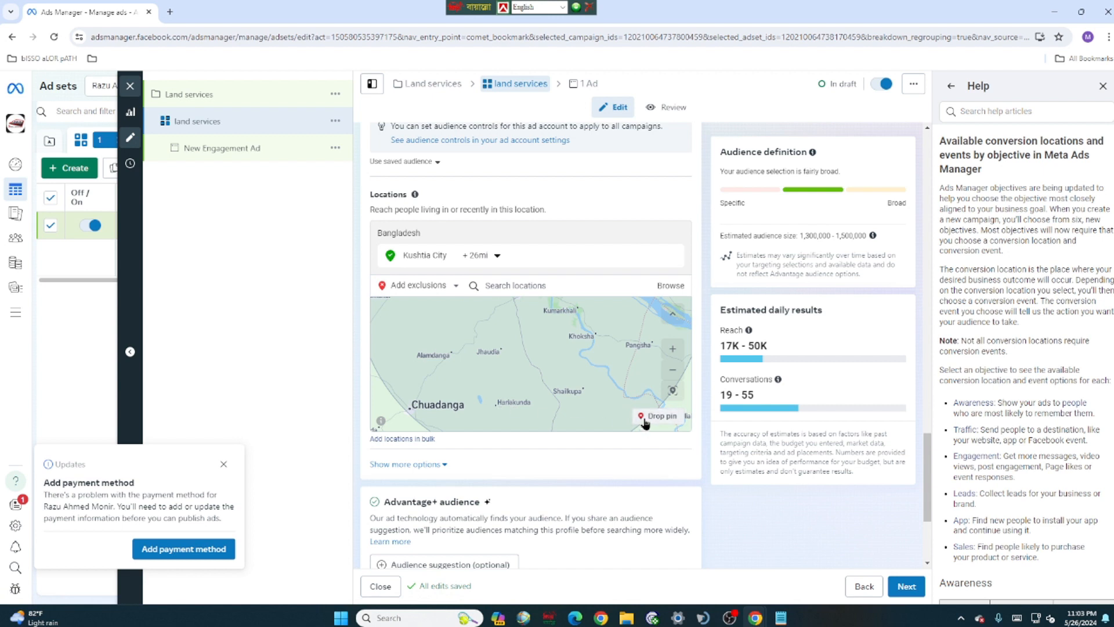
click(644, 420)
click(507, 406)
scroll(505, 403, up, 3)
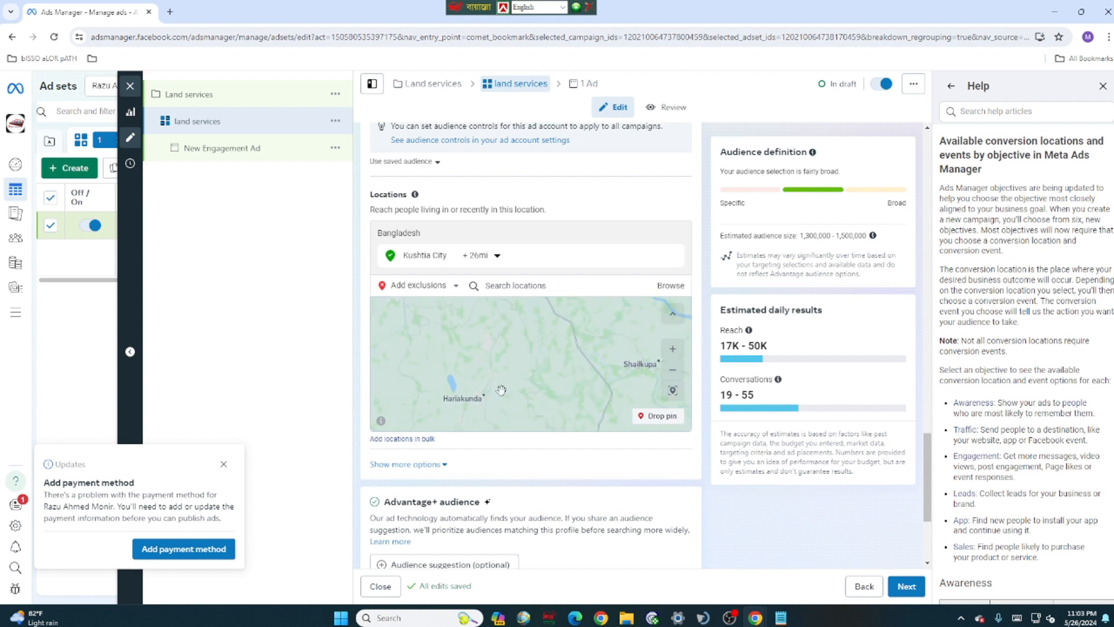
scroll(448, 399, up, 2)
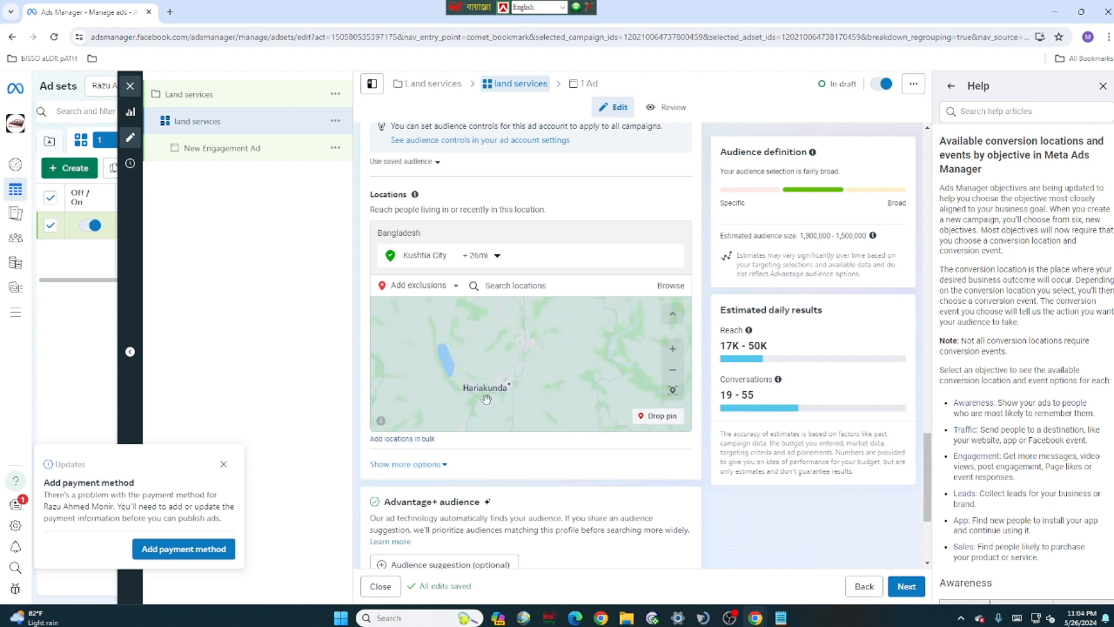
click(654, 417)
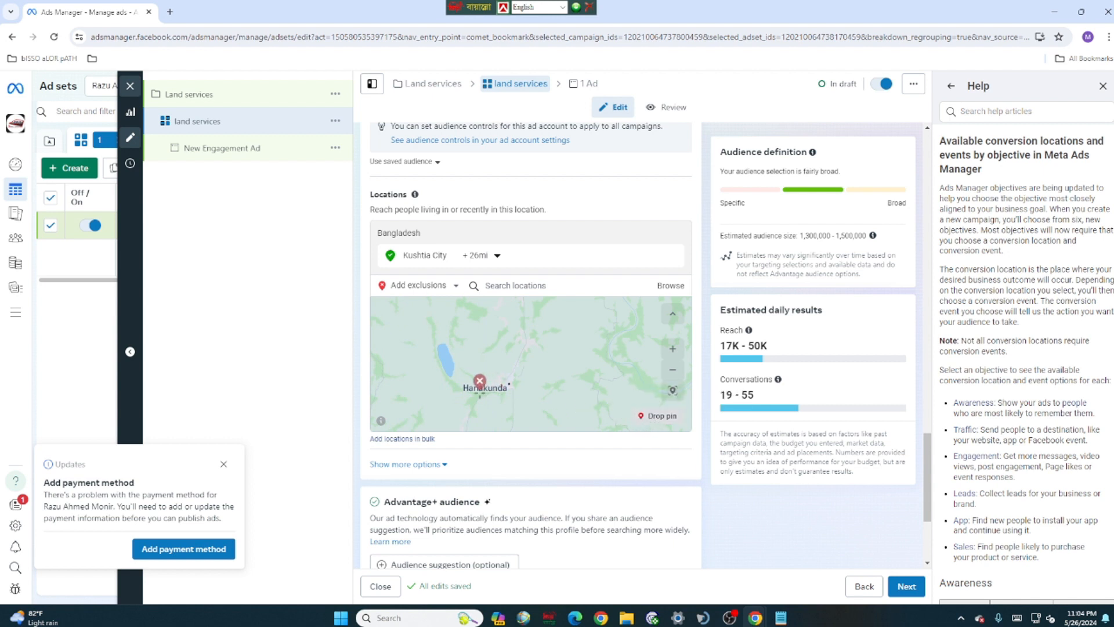
click(485, 383)
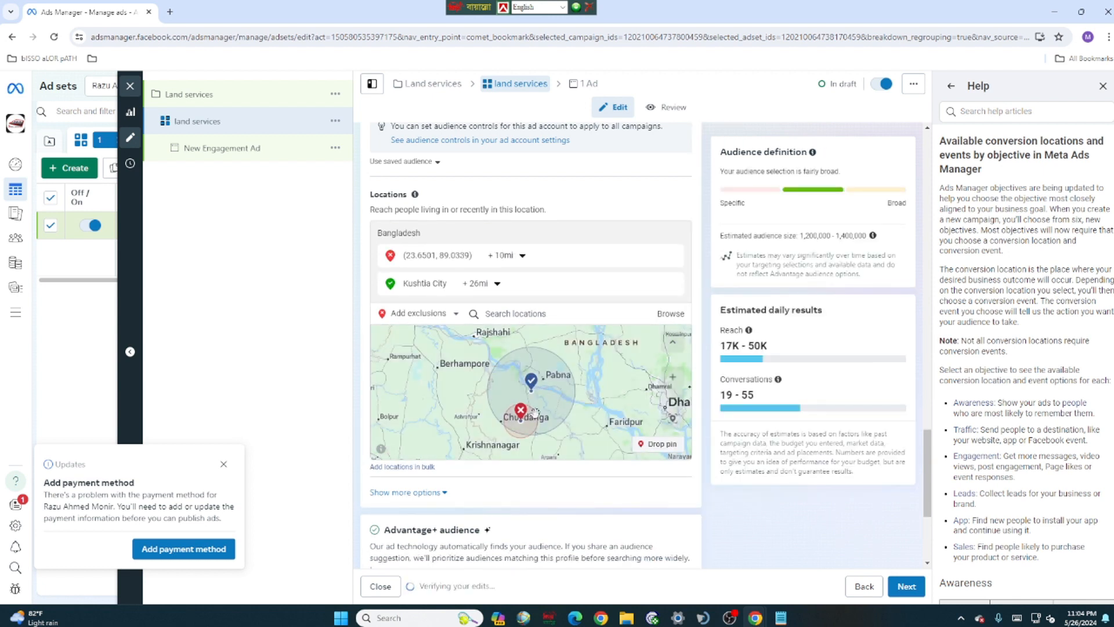
Step: Edit the ad set's placements and switch from Advantage+ placements to Manual placements
scroll(535, 412, up, 3)
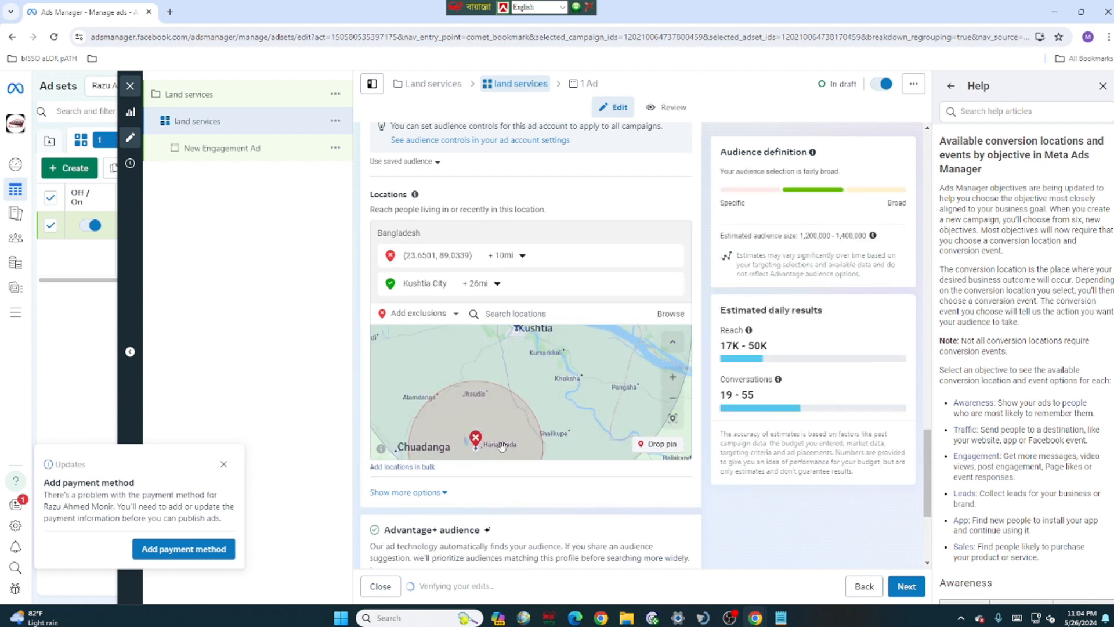
scroll(502, 446, down, 1)
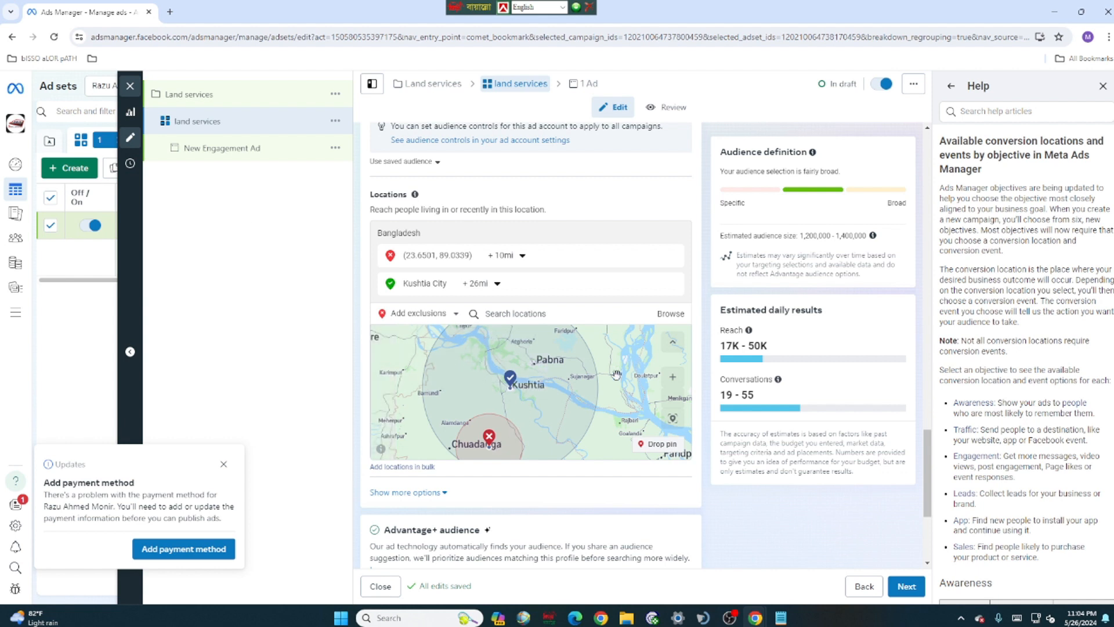
scroll(533, 383, up, 2)
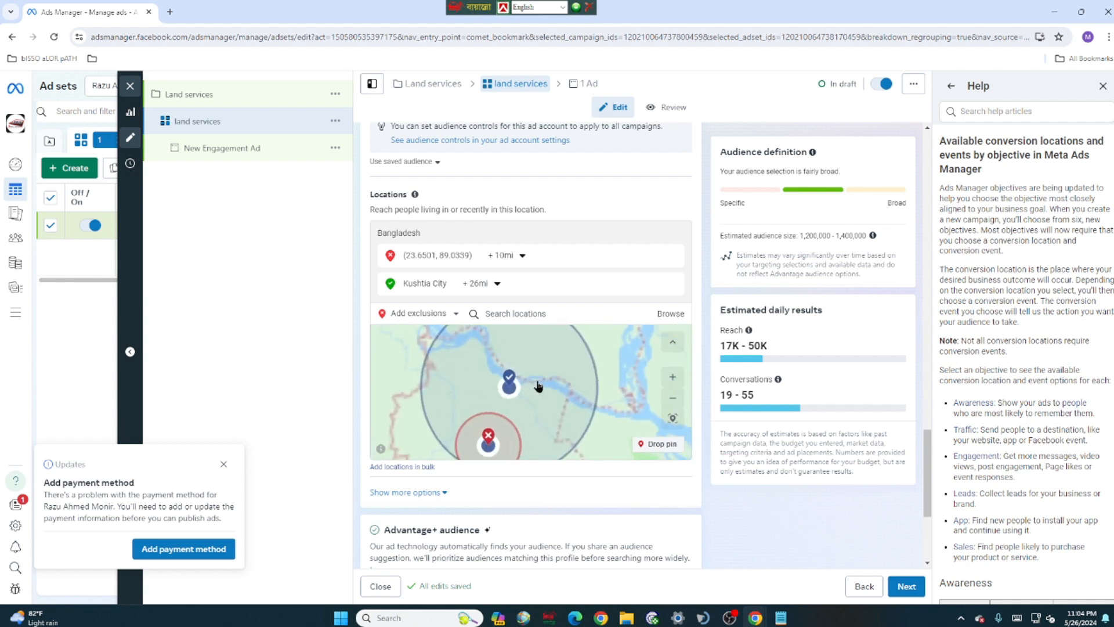
scroll(537, 386, down, 2)
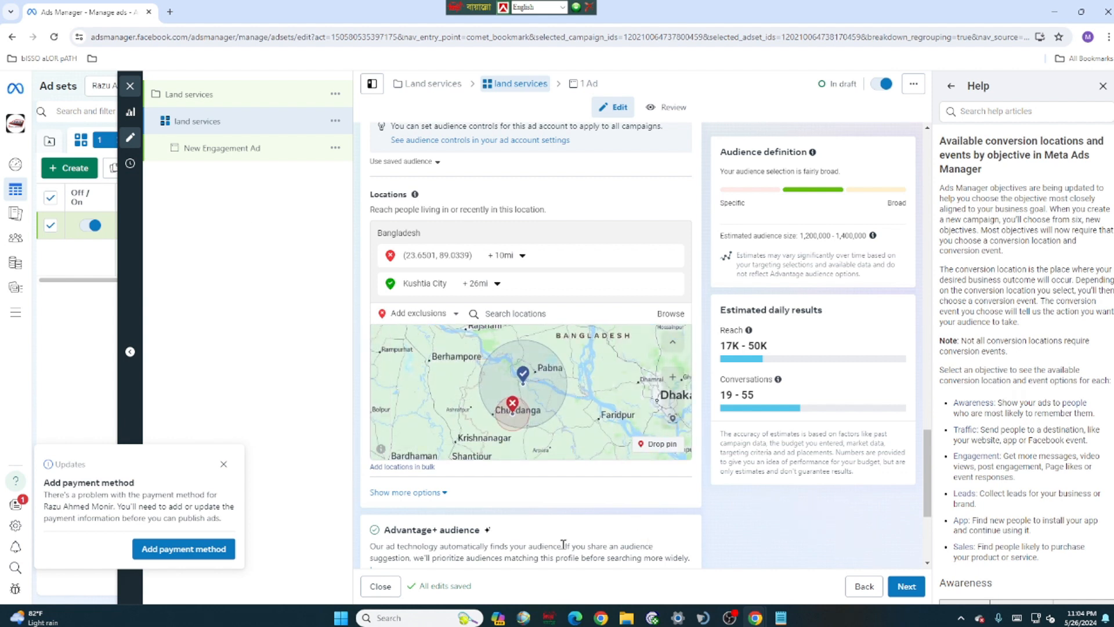
scroll(562, 544, down, 2)
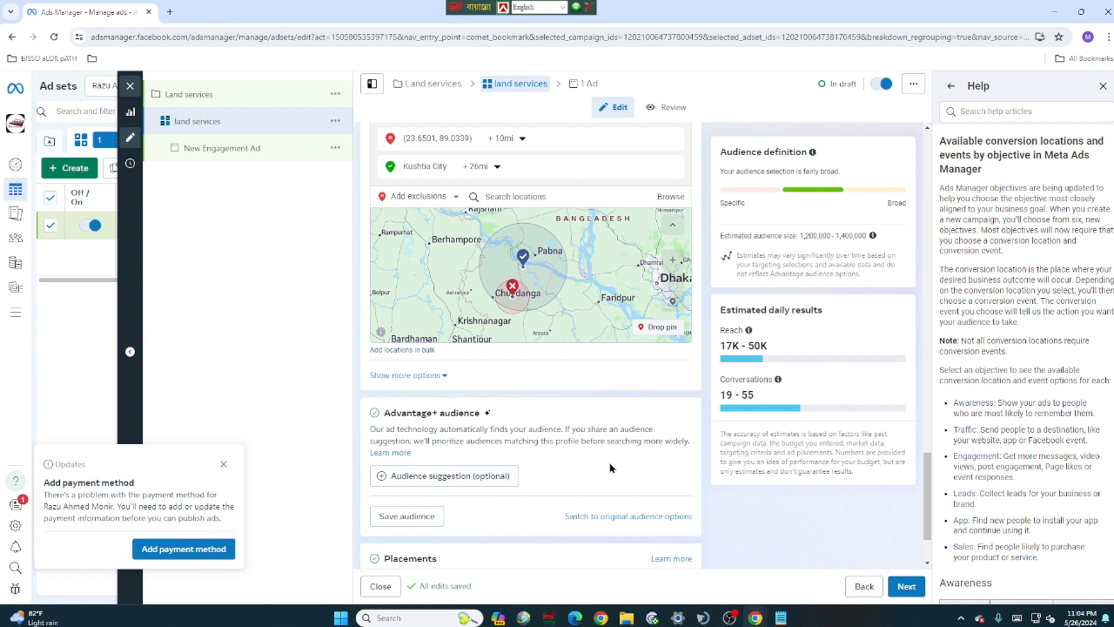
scroll(456, 461, down, 2)
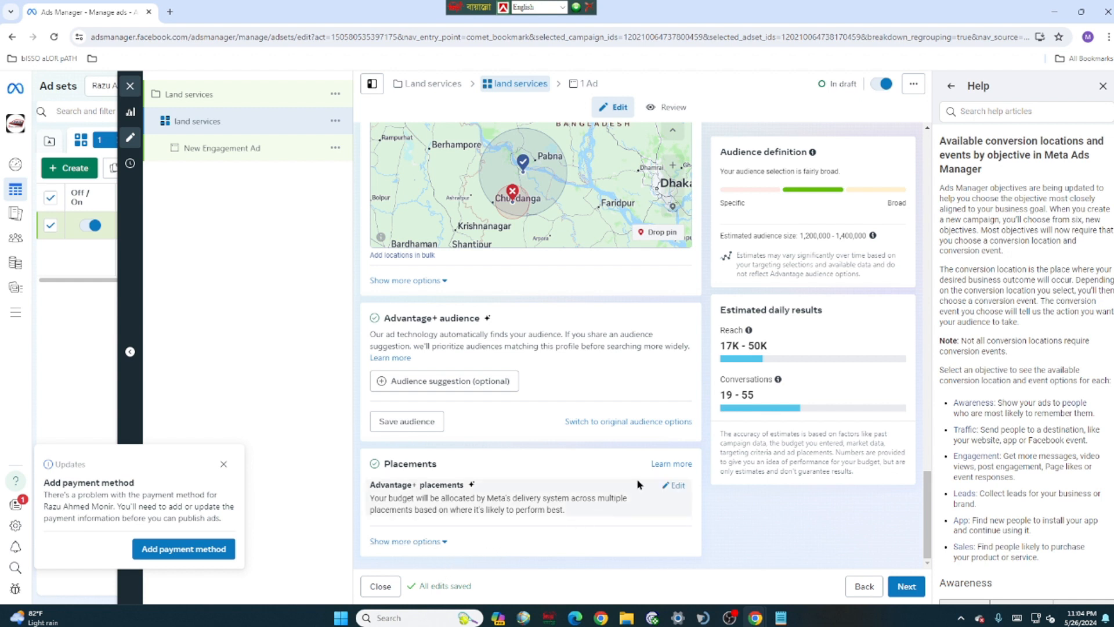
click(676, 486)
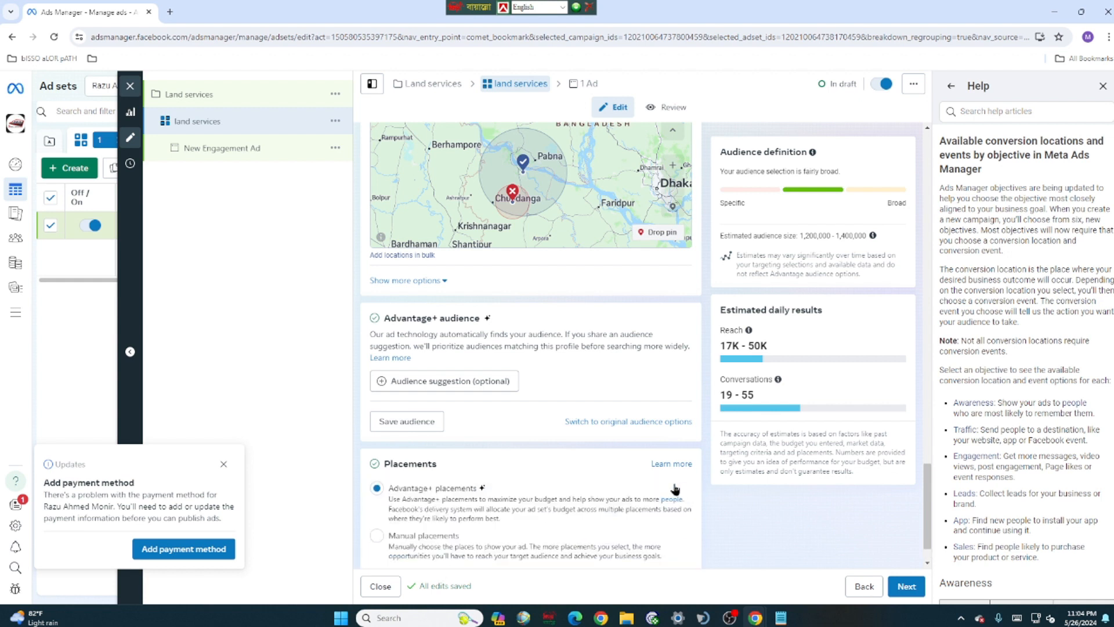
scroll(482, 493, down, 1)
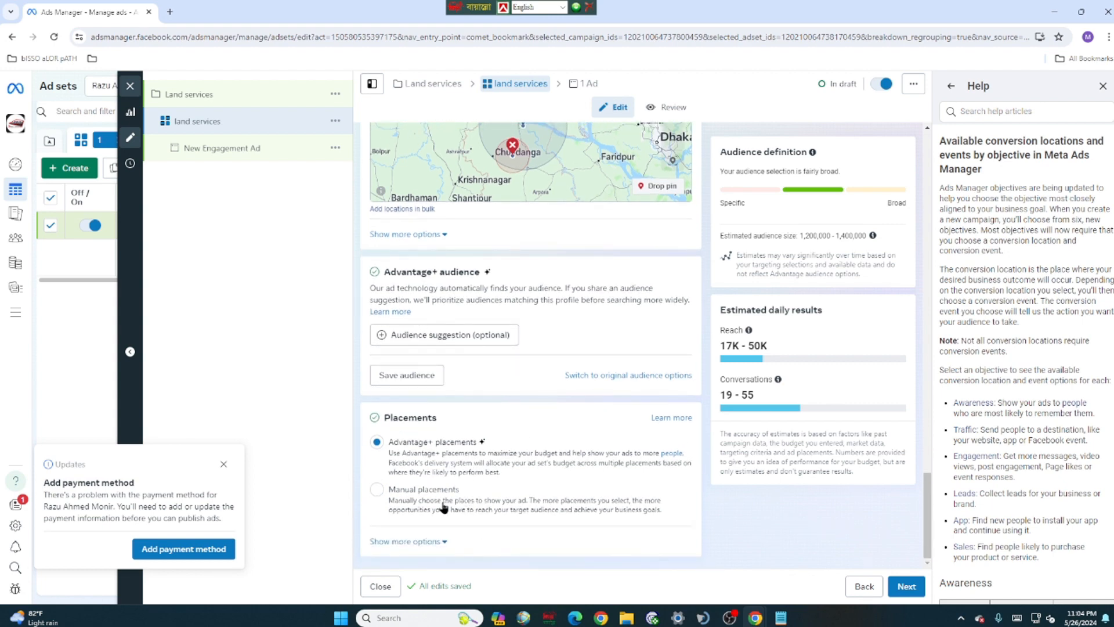
click(378, 491)
scroll(491, 490, down, 2)
scroll(502, 437, down, 2)
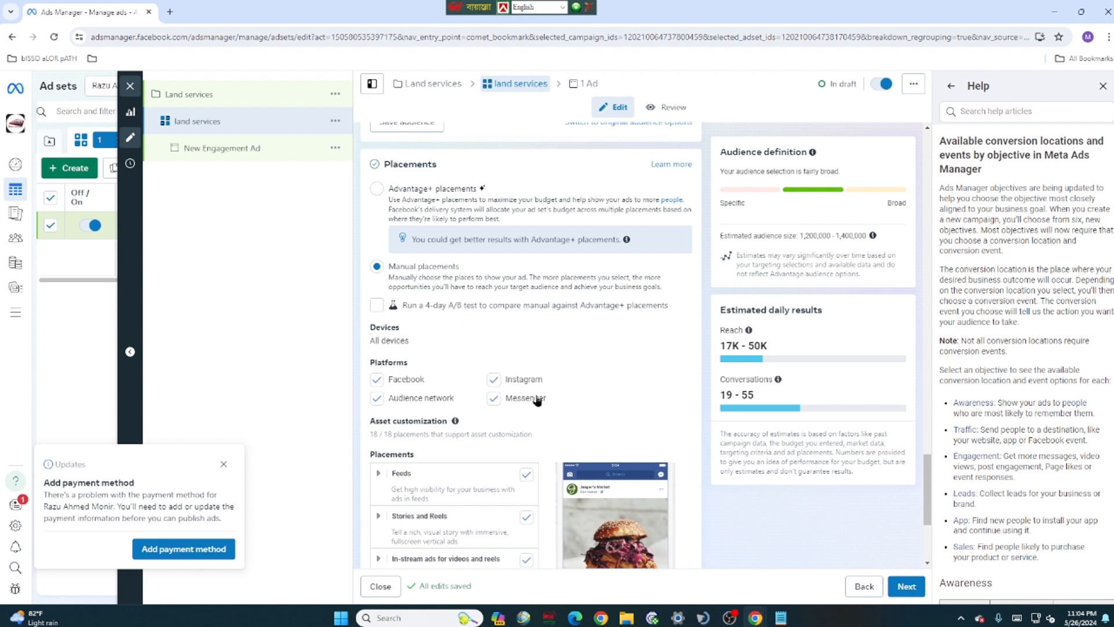
Step: Deselect the Instagram, Messenger and Audience network platforms, leaving only Facebook selected
click(494, 381)
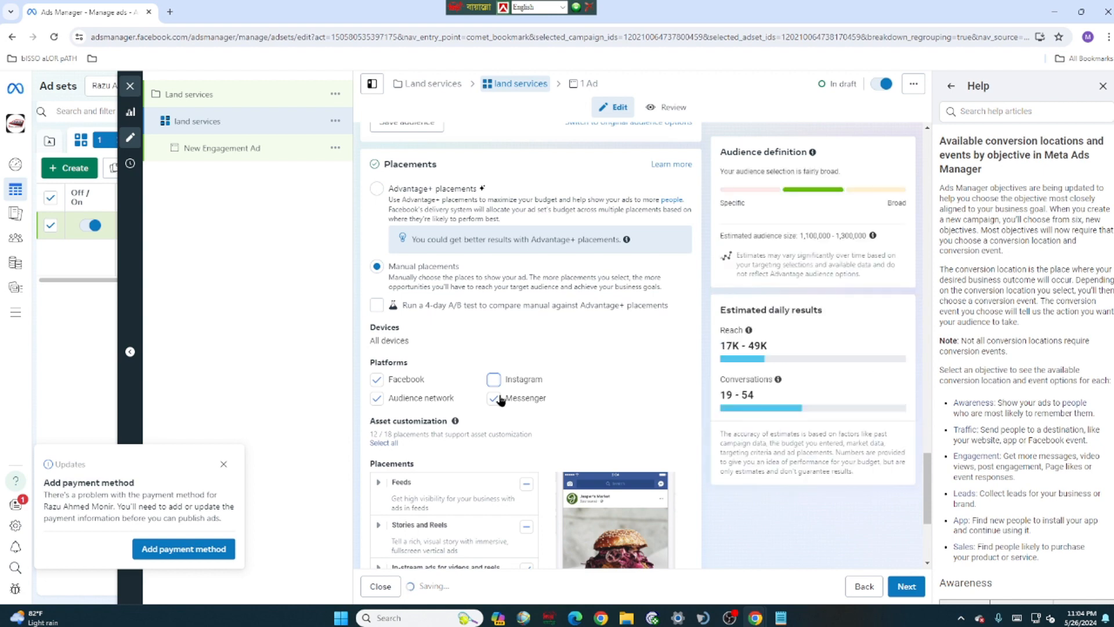
click(493, 399)
click(377, 399)
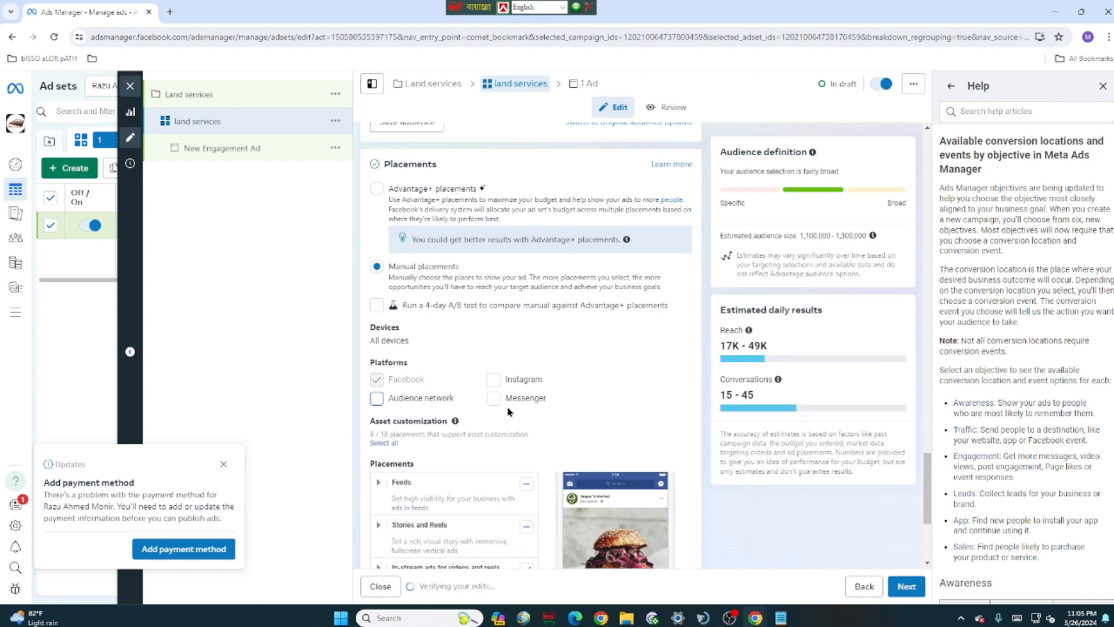
Step: Review the placement list, show more placement options and choose All mobile devices under specific mobile devices and operating systems
scroll(508, 411, down, 2)
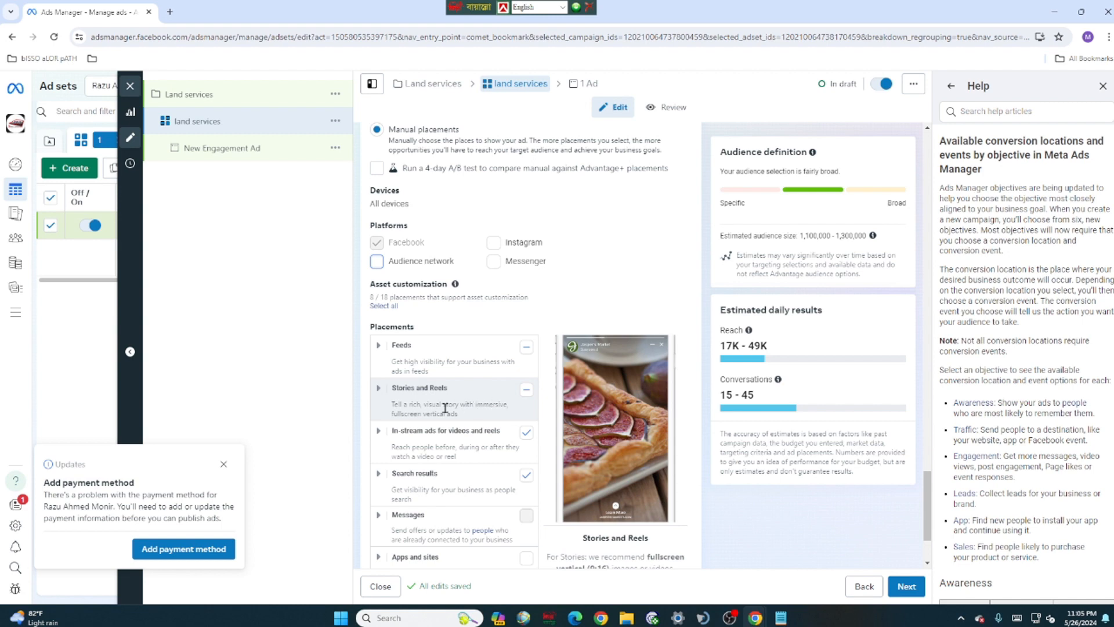
scroll(433, 421, down, 2)
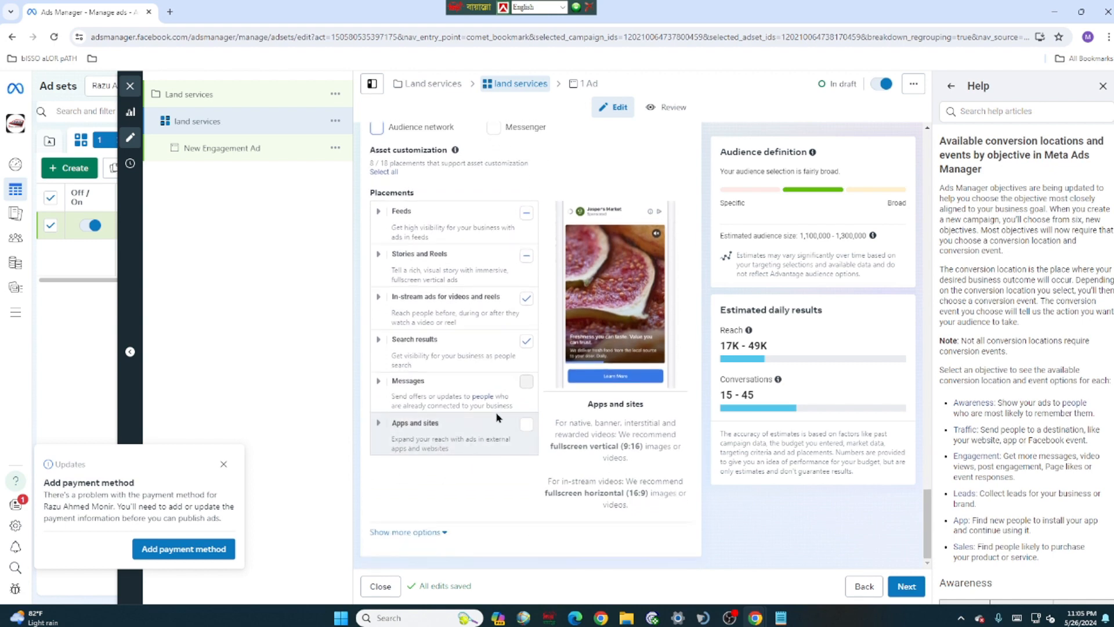
scroll(525, 387, down, 1)
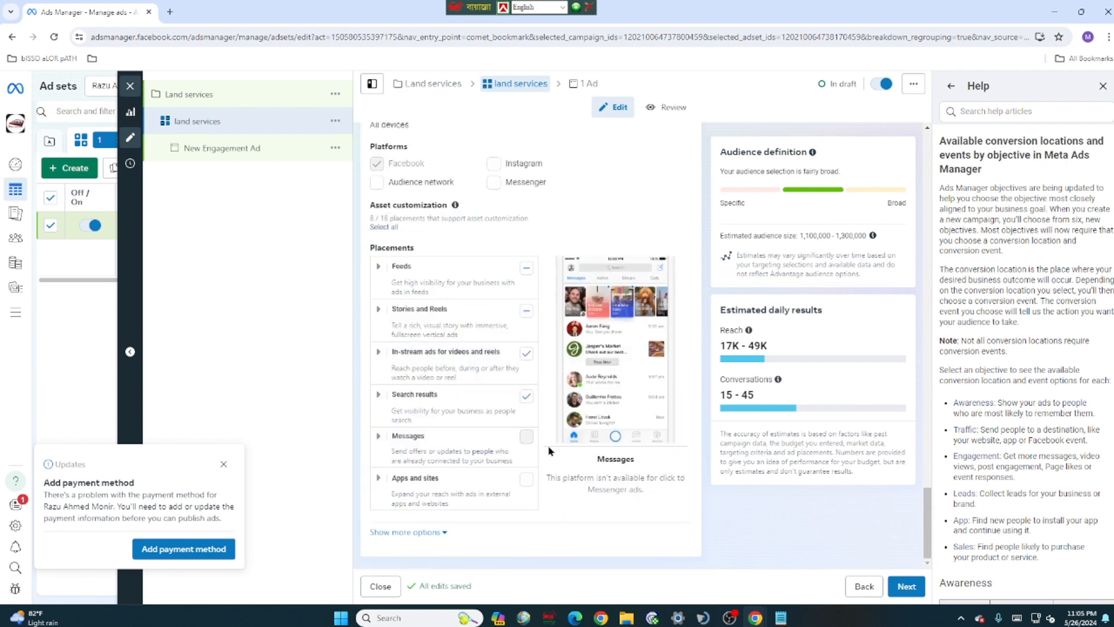
click(439, 540)
scroll(492, 472, down, 2)
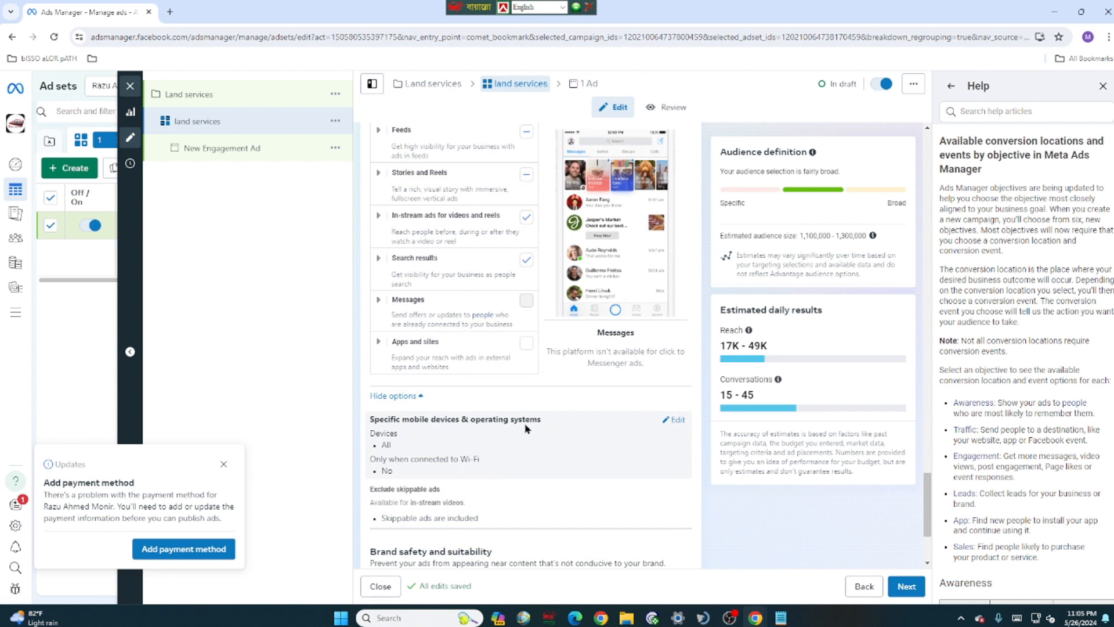
click(677, 420)
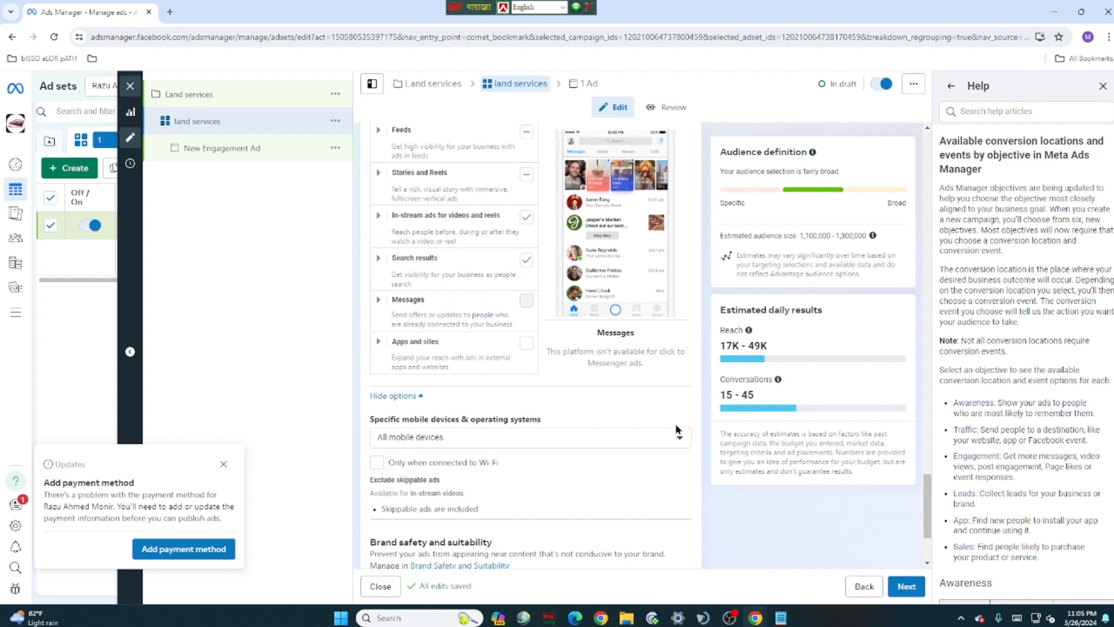
click(678, 440)
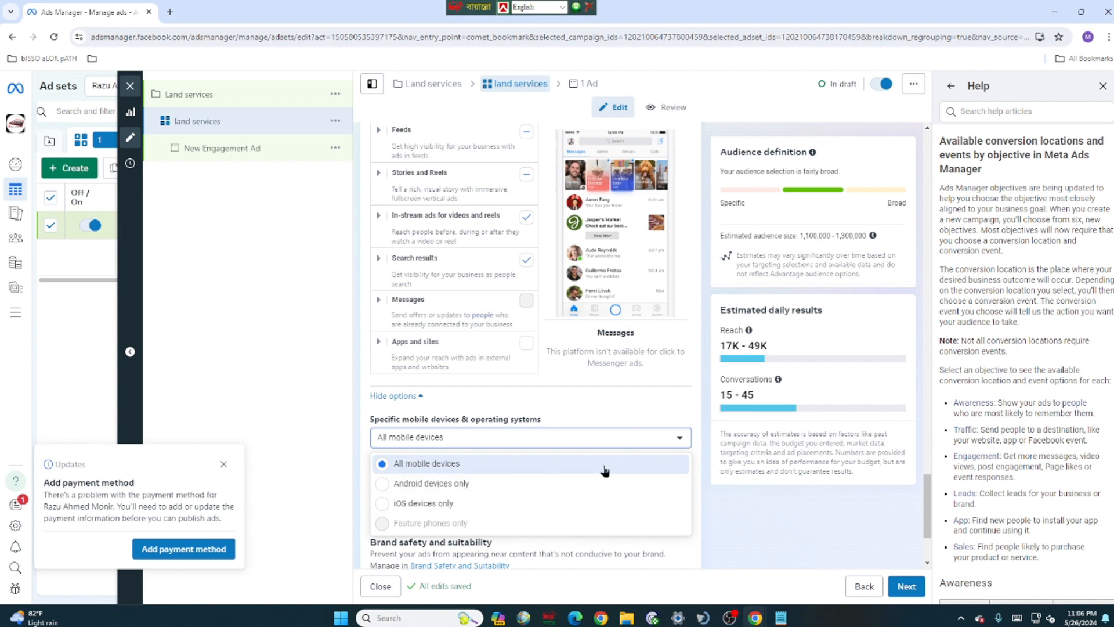
click(429, 464)
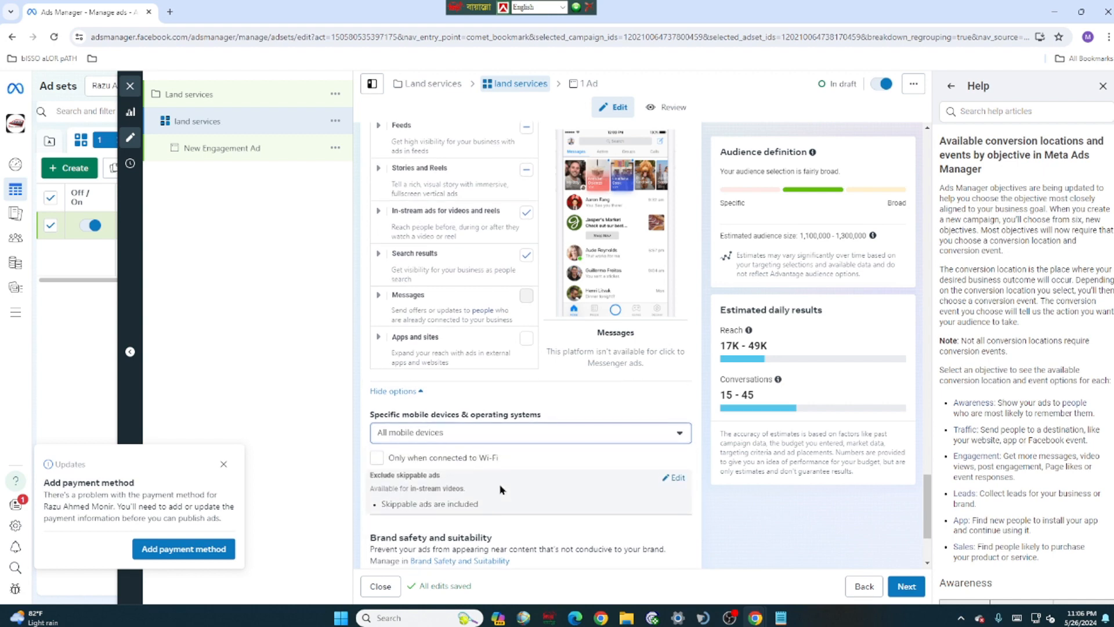
scroll(500, 490, down, 2)
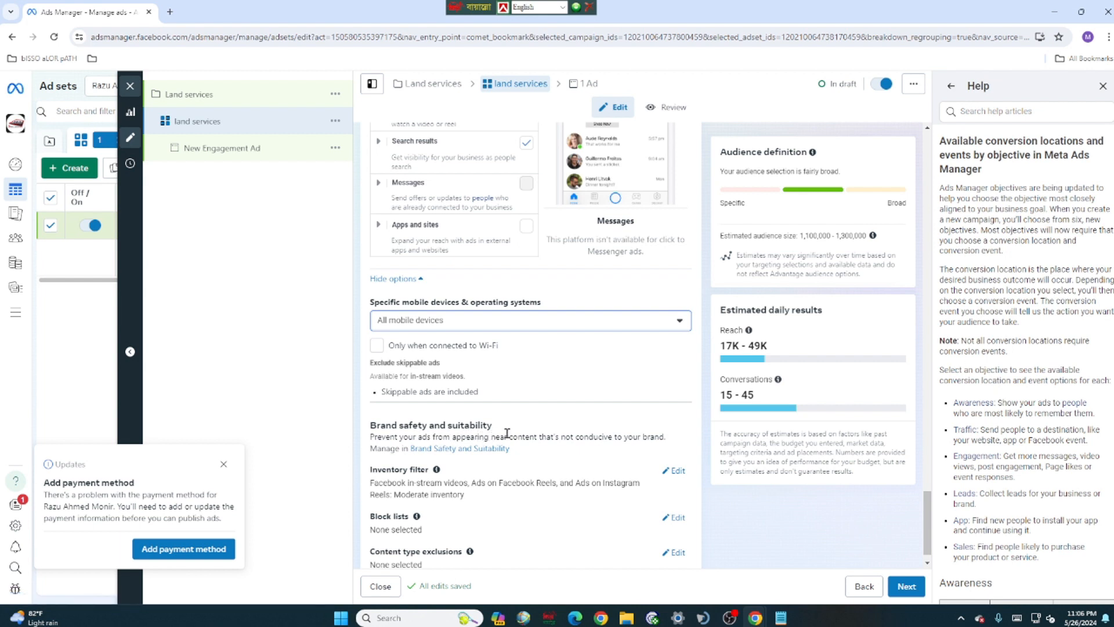
Step: Continue from the ad set to the ad level and rename the ad as "land services"
scroll(550, 433, down, 1)
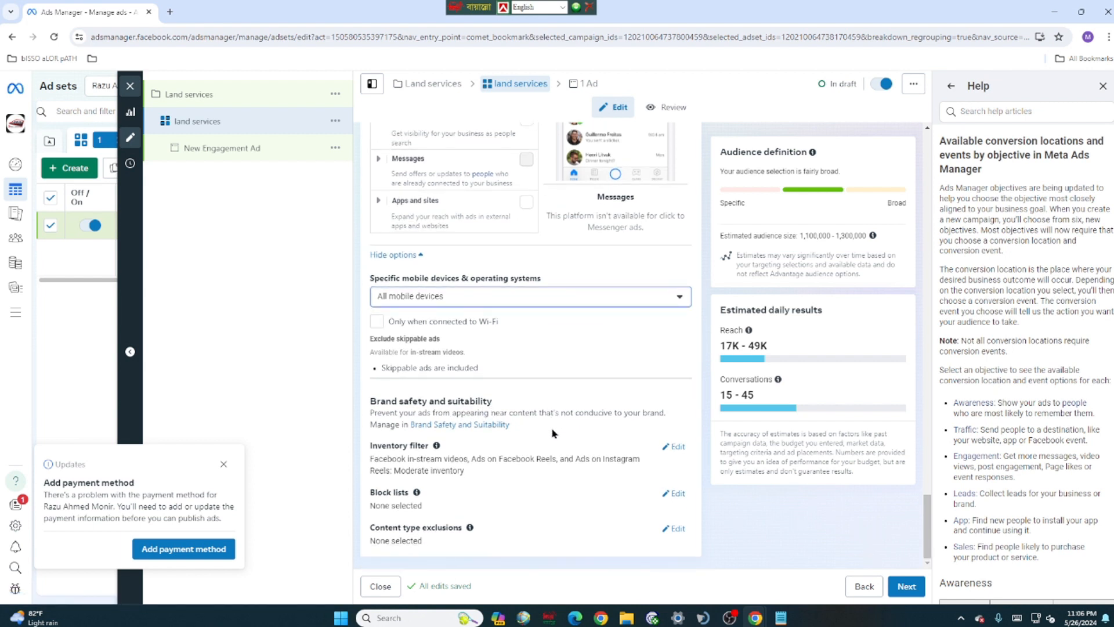
scroll(552, 433, up, 3)
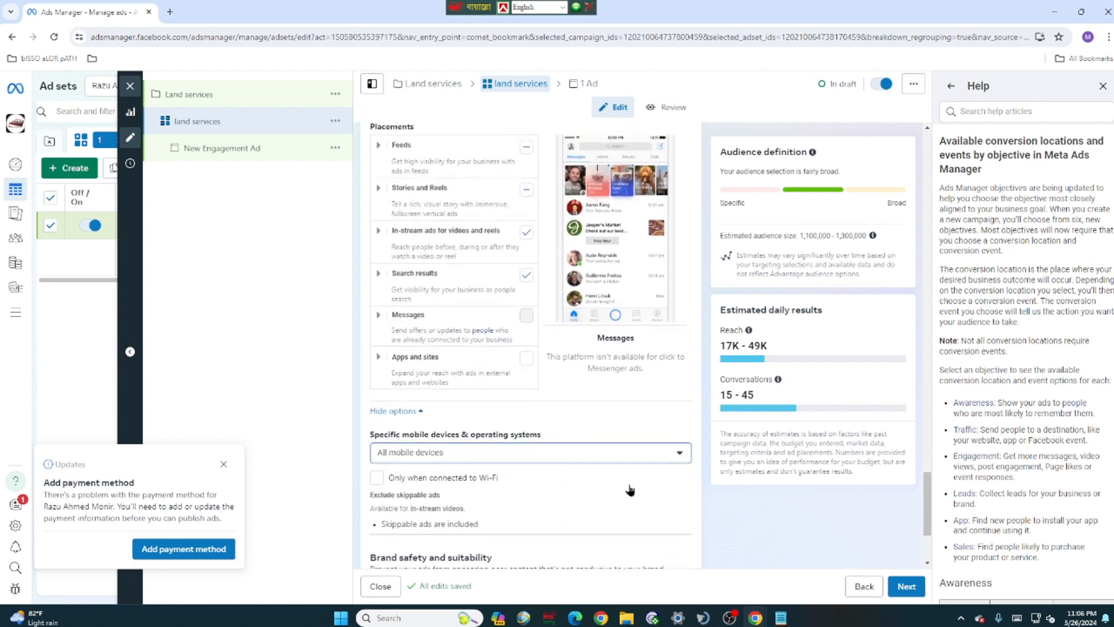
click(893, 590)
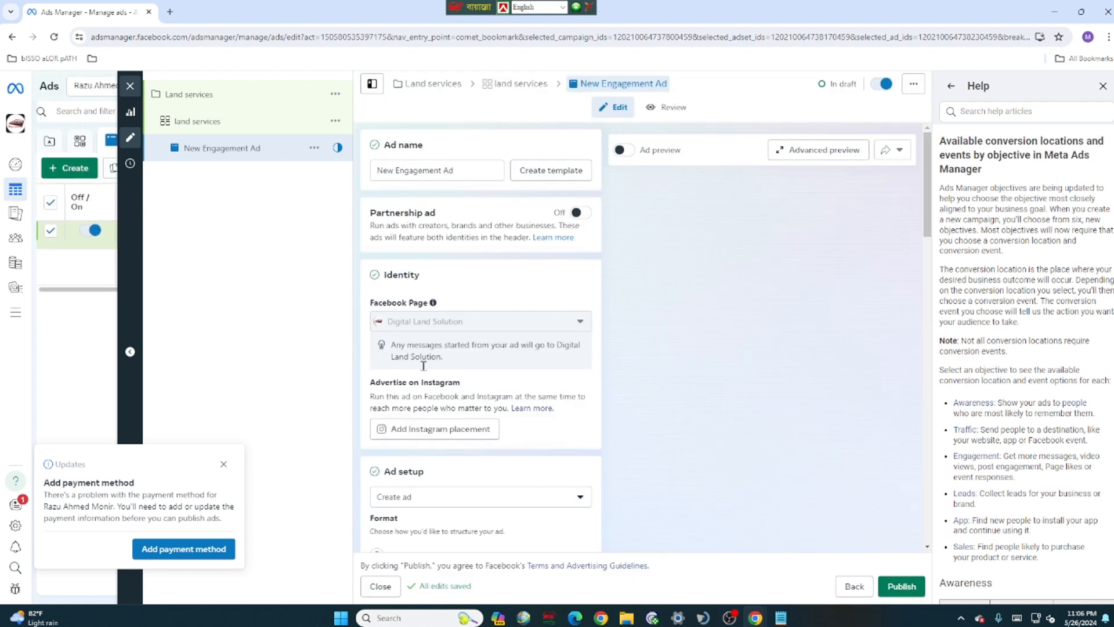
click(455, 172)
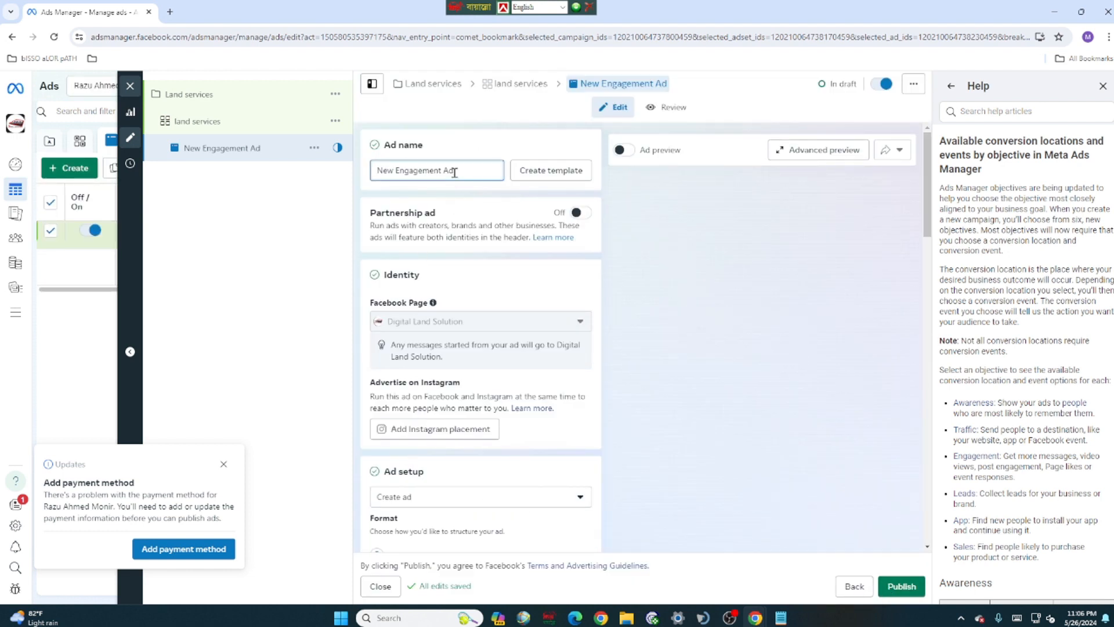
key(BackSpace)
key(BackSpace)
key(BackSpace)
key(BackSpace)
key(BackSpace)
key(BackSpace)
key(BackSpace)
key(BackSpace)
key(BackSpace)
key(BackSpace)
key(BackSpace)
key(BackSpace)
key(BackSpace)
key(BackSpace)
key(BackSpace)
key(BackSpace)
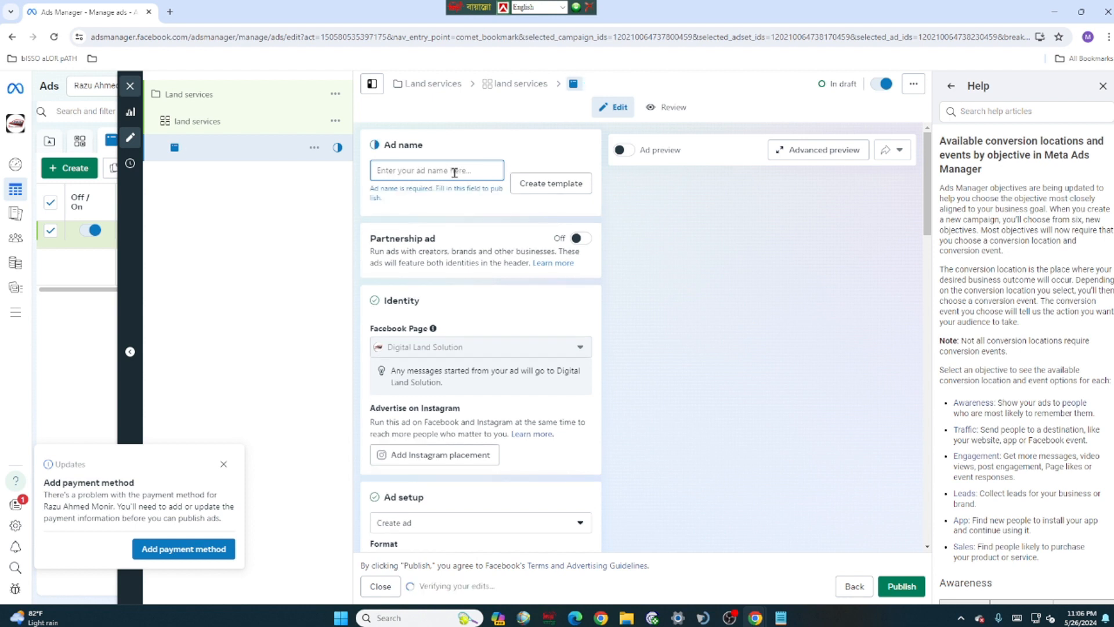
text(land)
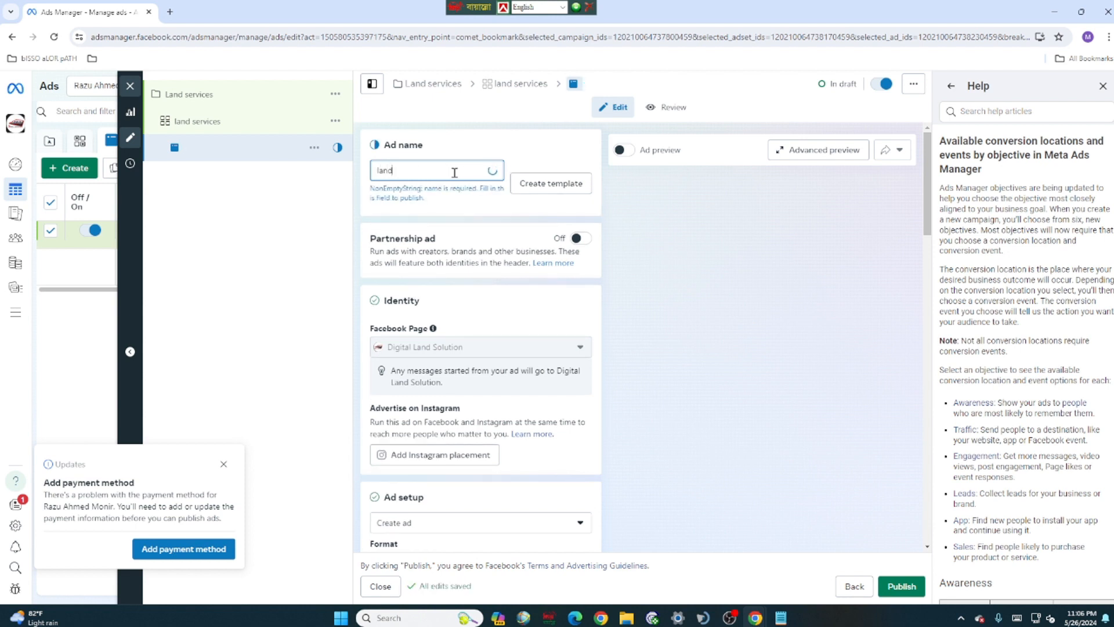
text( ser)
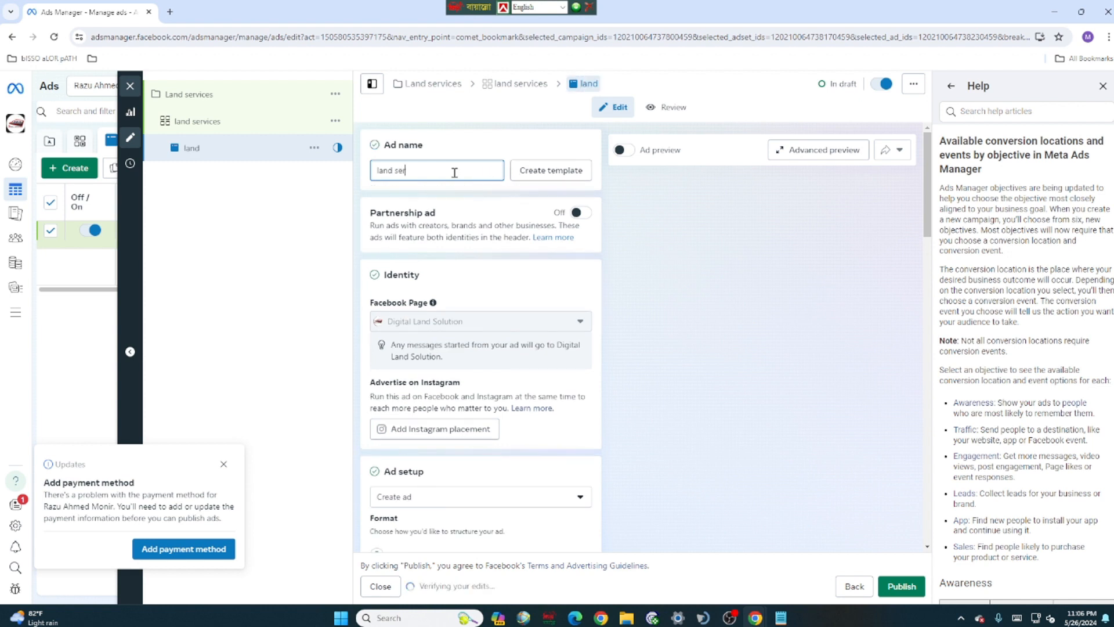
text(vices)
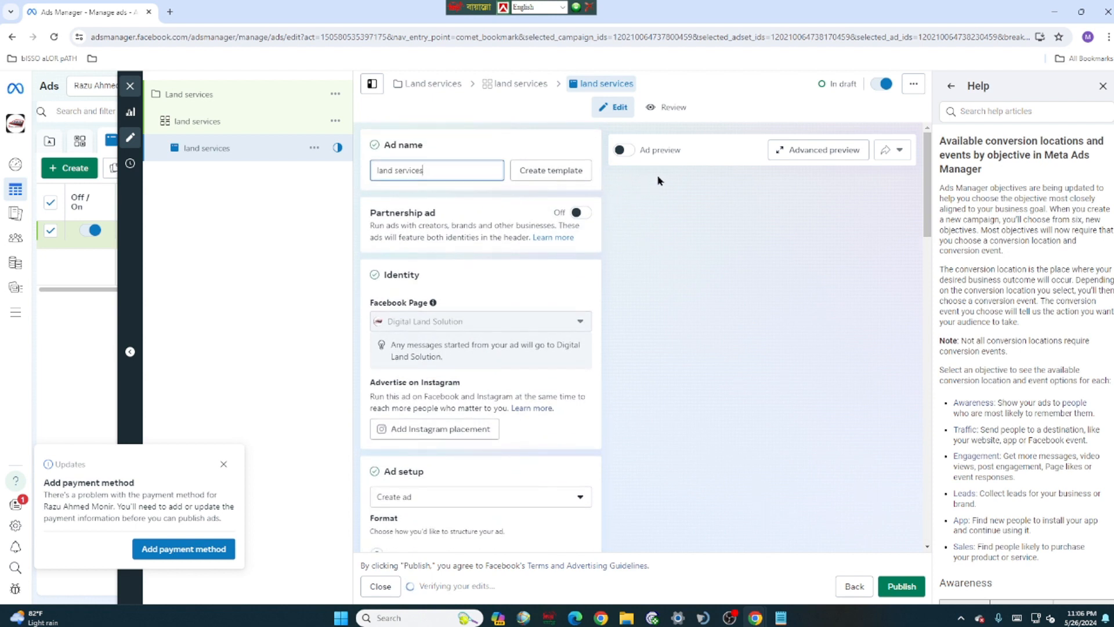
Step: Turn on the ad preview and review the Identity settings down to the Ad setup section
click(628, 150)
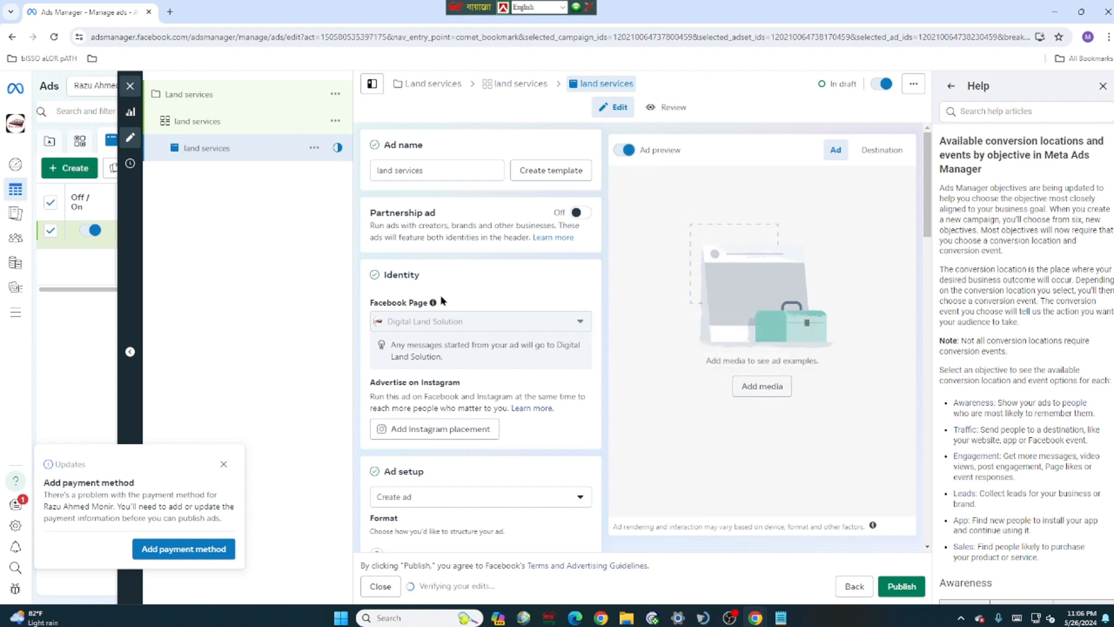
scroll(447, 302, down, 1)
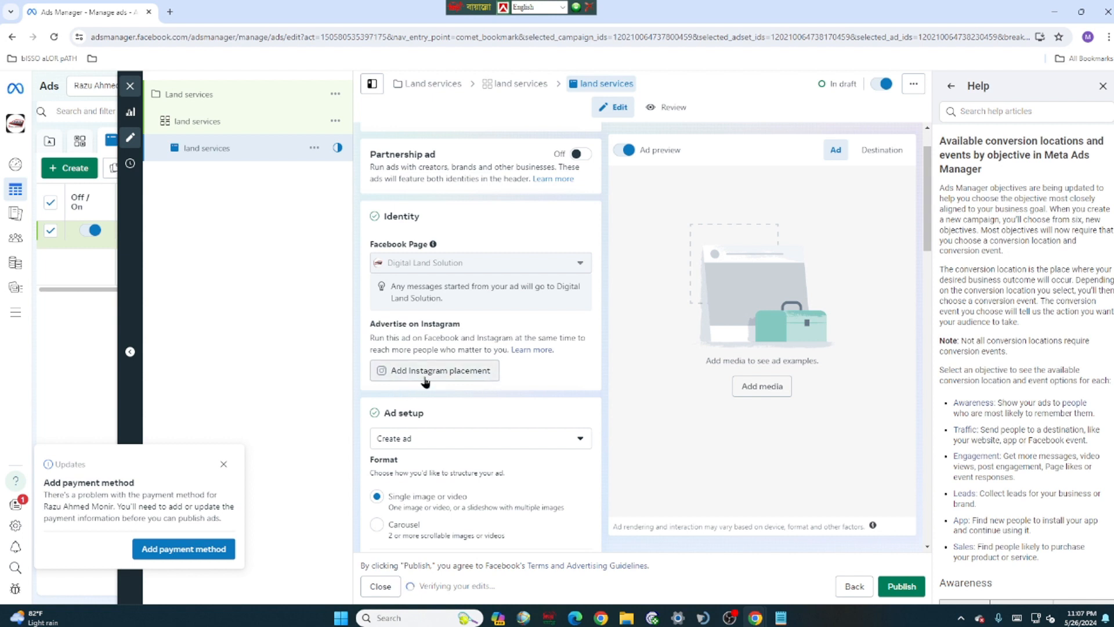
scroll(426, 381, down, 2)
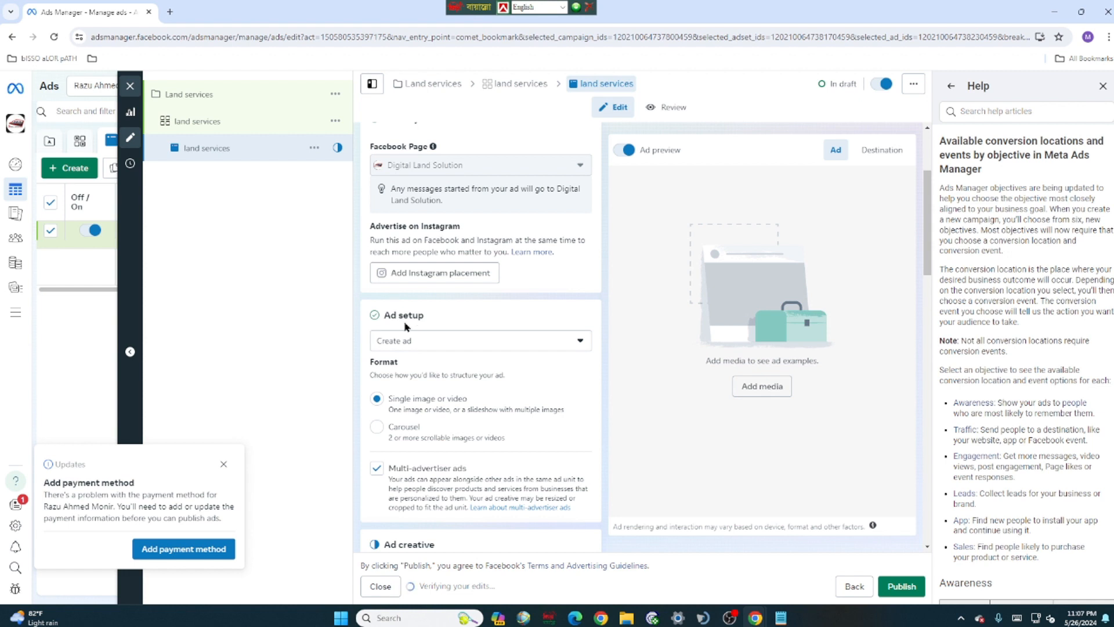
Step: Capture the Ad setup area with the screenshot tool, outline the Create ad setting with a red rectangle, and discard the capture
click(963, 619)
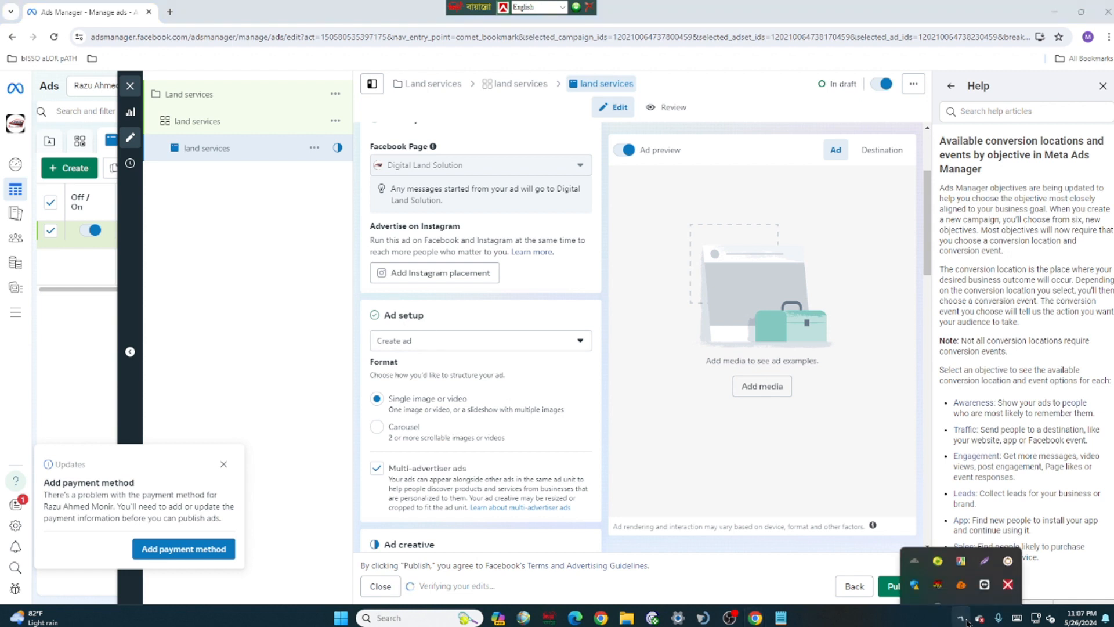
click(985, 535)
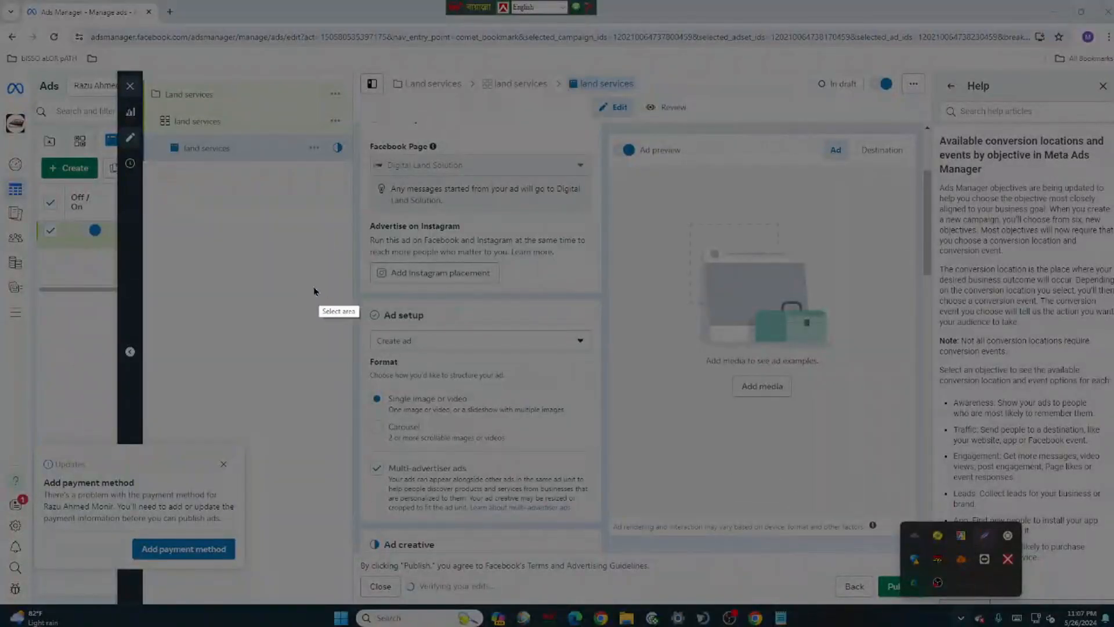
drag(273, 264, 653, 590)
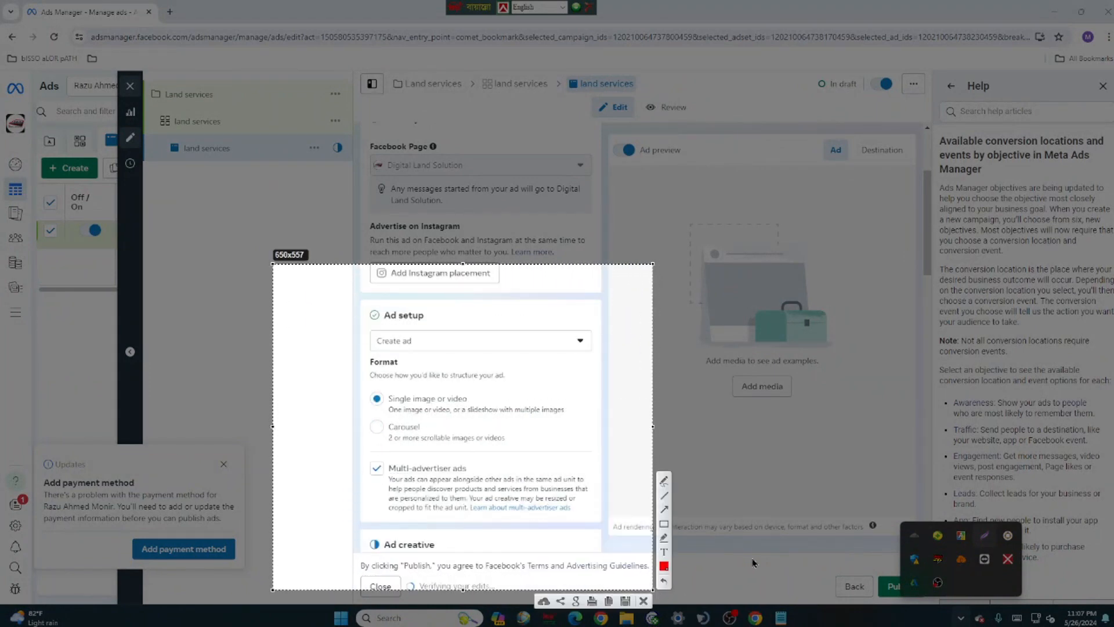
click(664, 524)
mouse_move(345, 307)
mouse_down()
mouse_move(587, 345)
mouse_move(604, 358)
mouse_up()
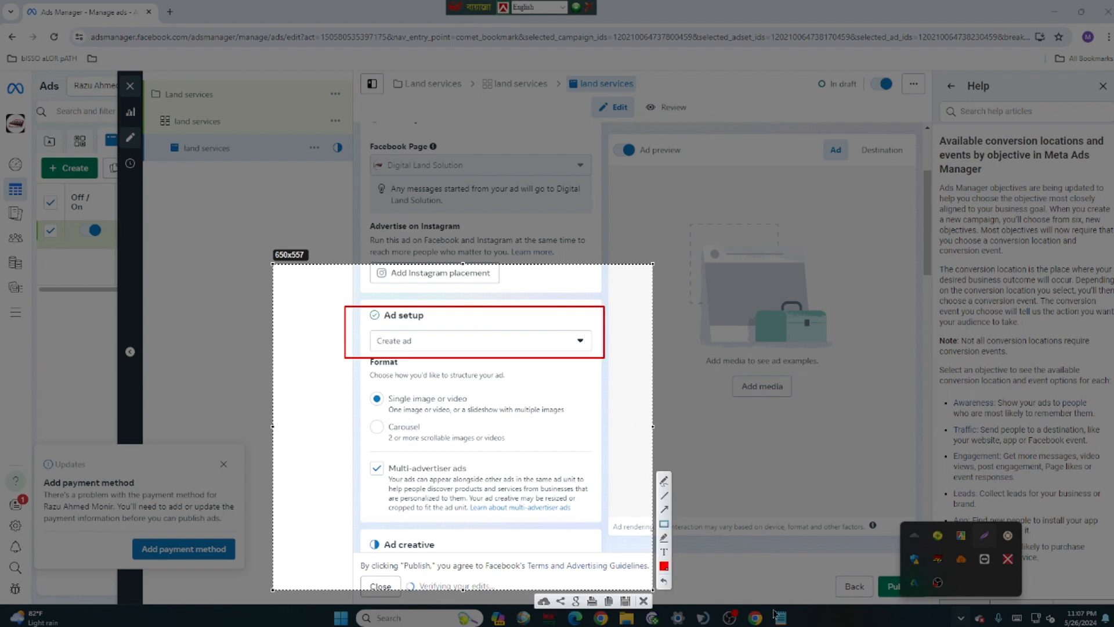
click(644, 601)
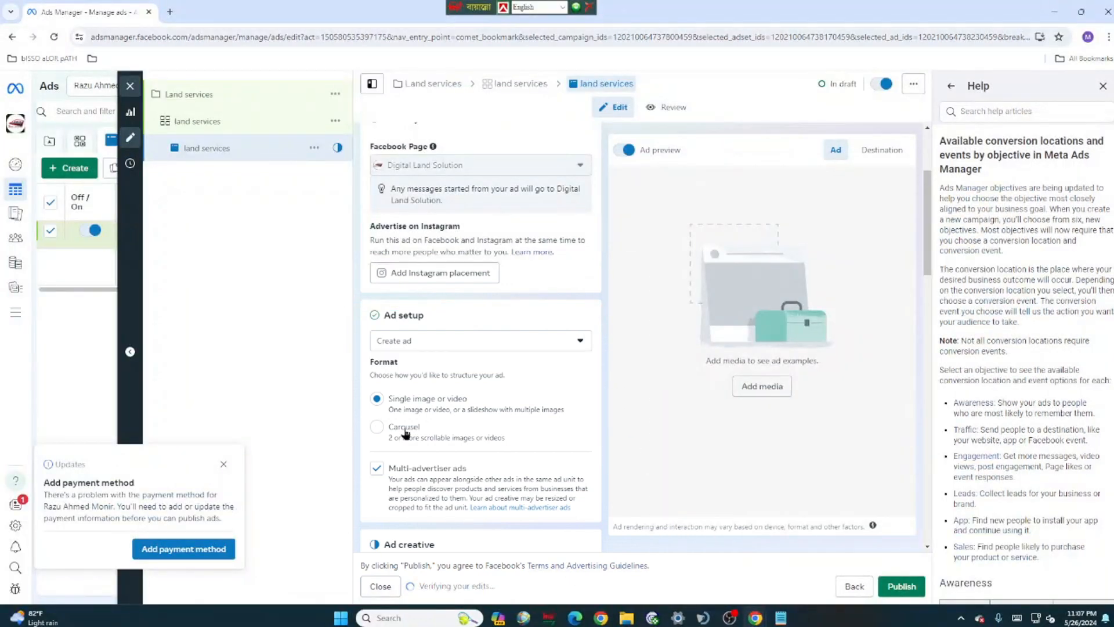
Step: Examine the ad setup choices and format options without changing the Create ad and Single image or video selections
click(583, 343)
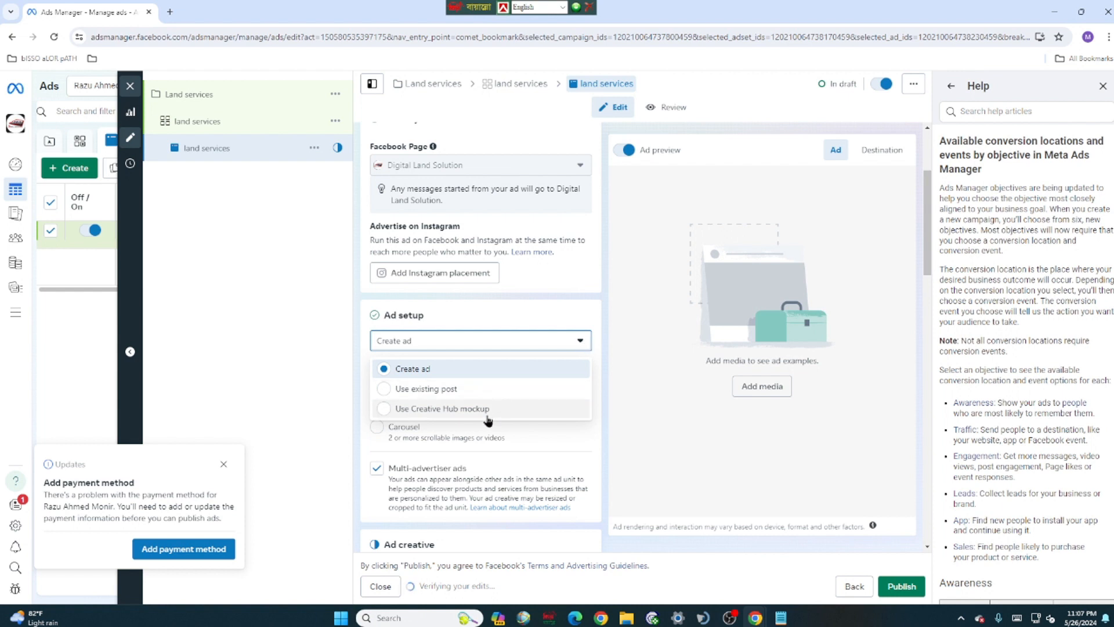
click(632, 377)
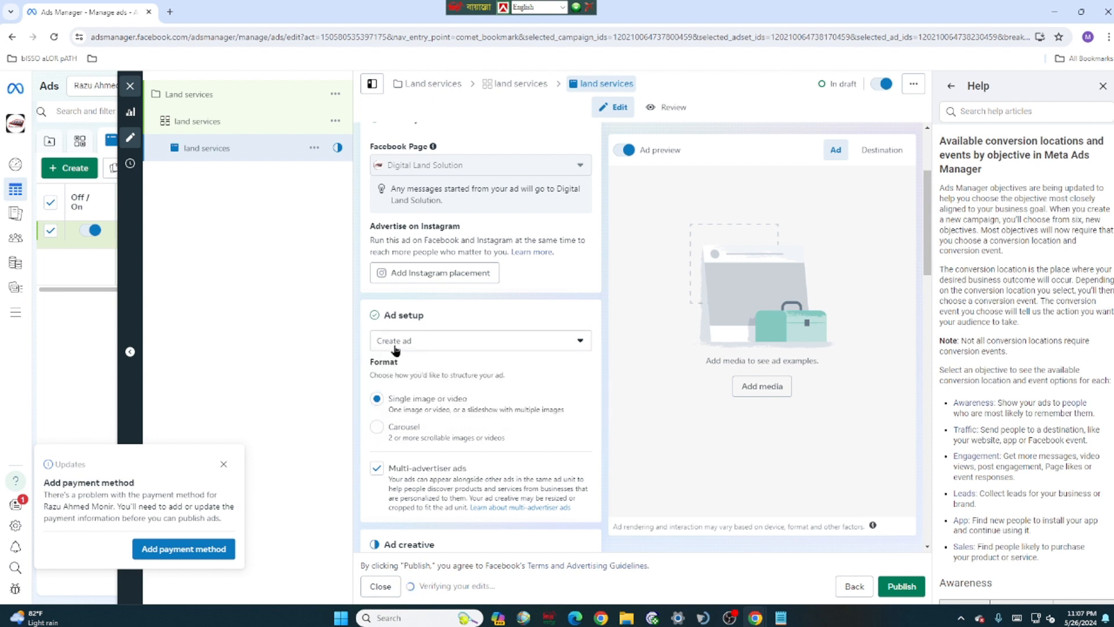
scroll(394, 348, down, 1)
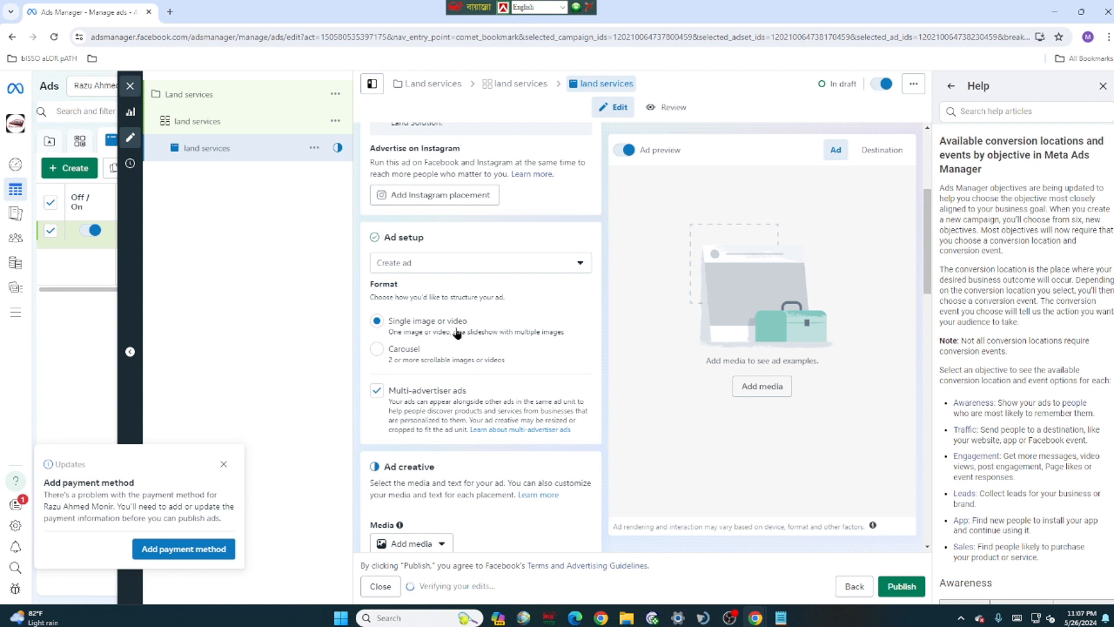
Step: Add an image to the ad creative by uploading the Digital Land Solution banner from the Pictures folder
scroll(417, 472, down, 2)
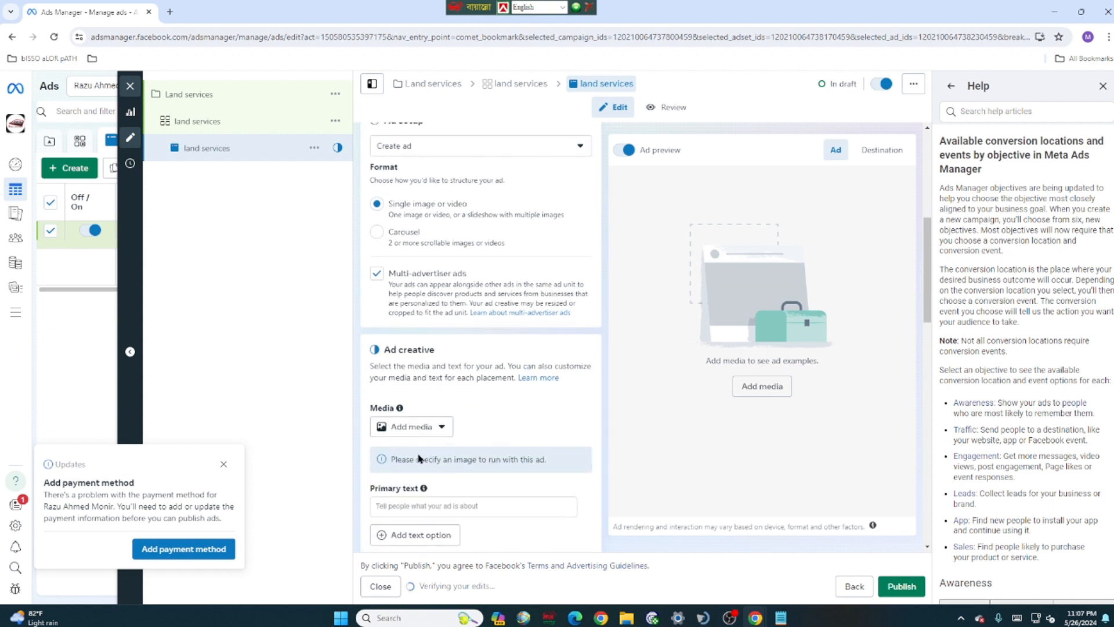
scroll(423, 392, down, 1)
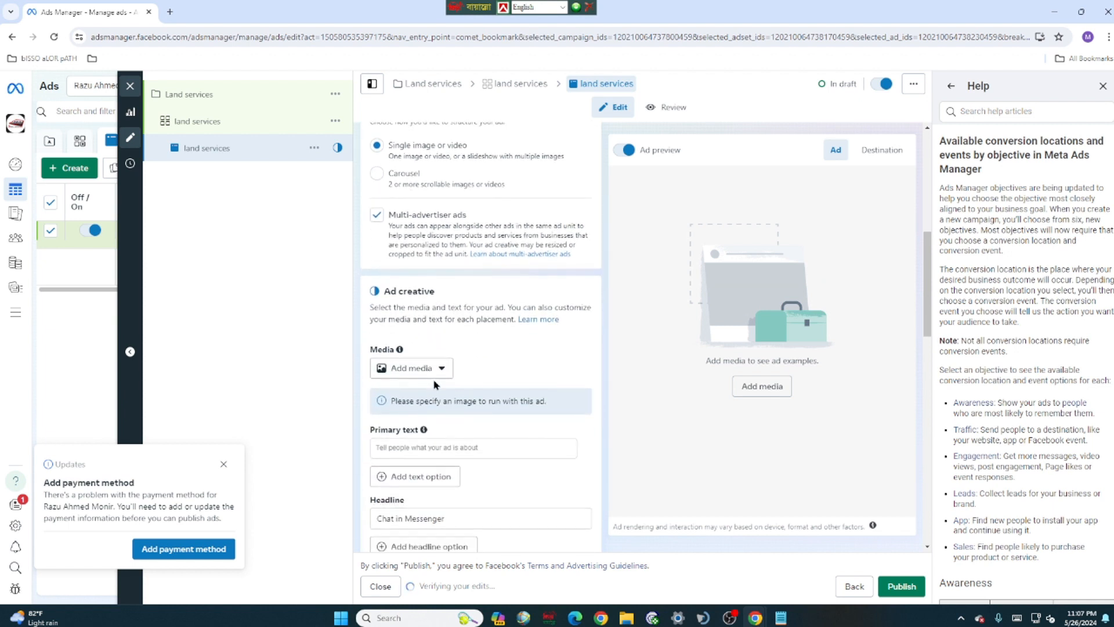
click(444, 368)
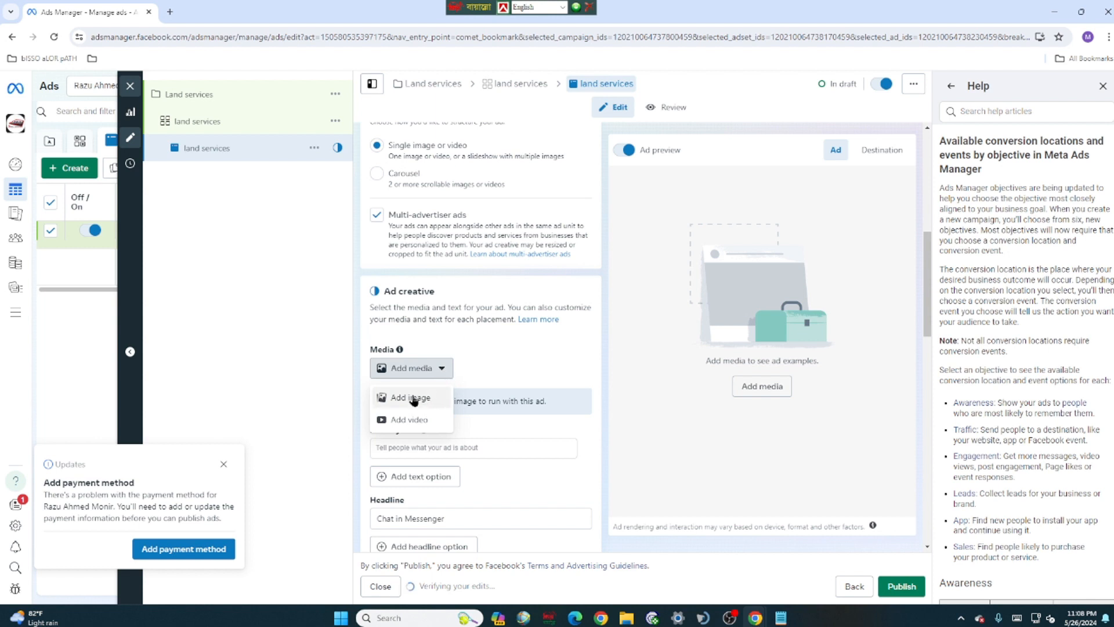
click(414, 398)
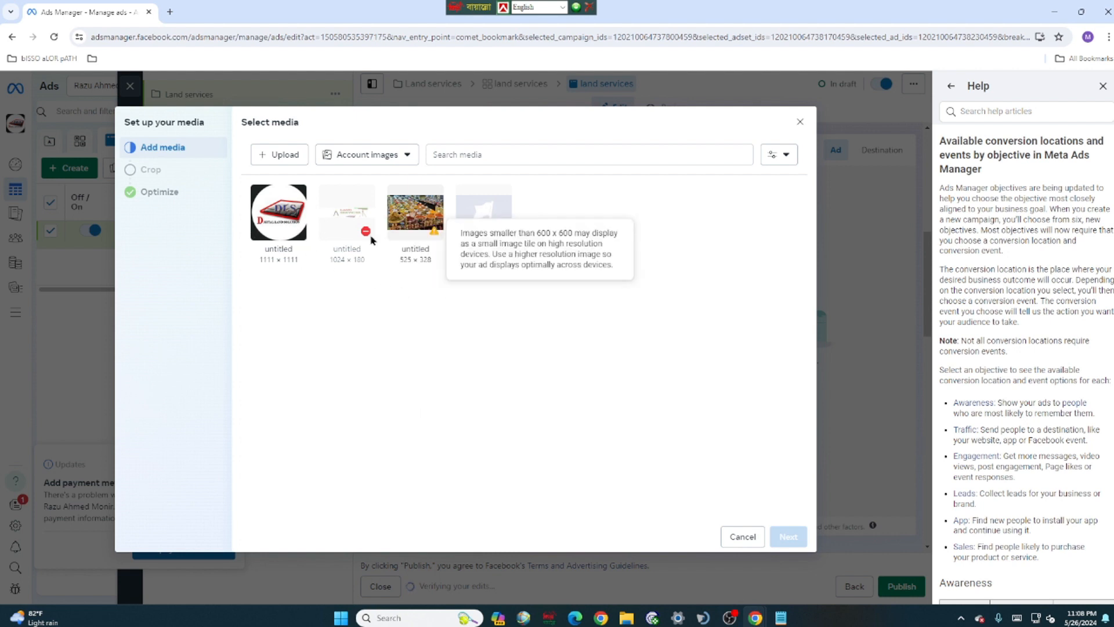
click(266, 158)
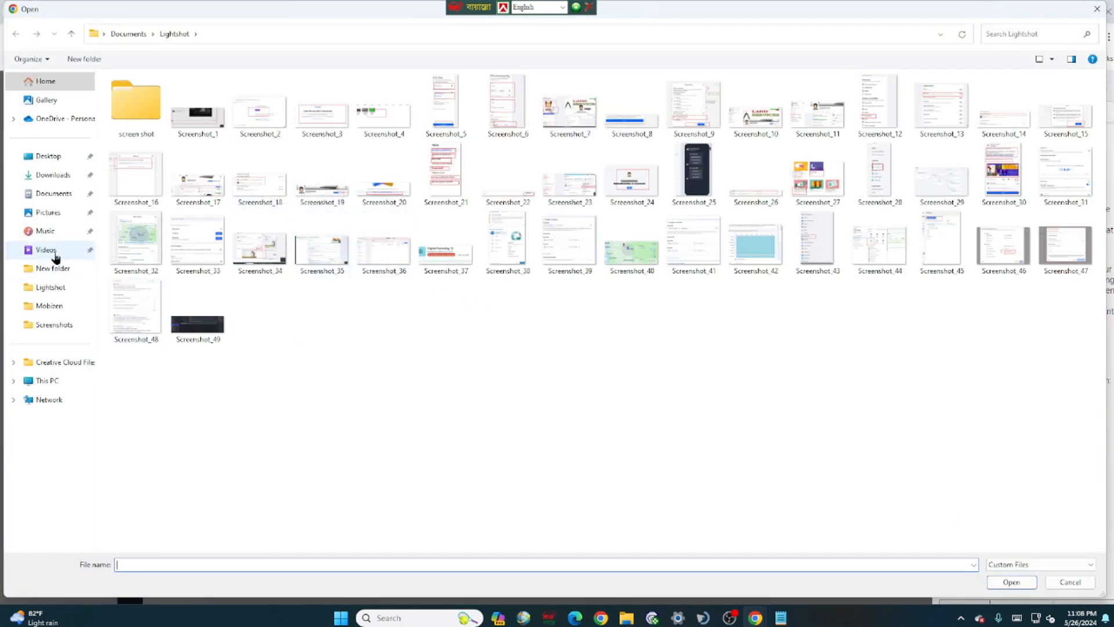
click(46, 215)
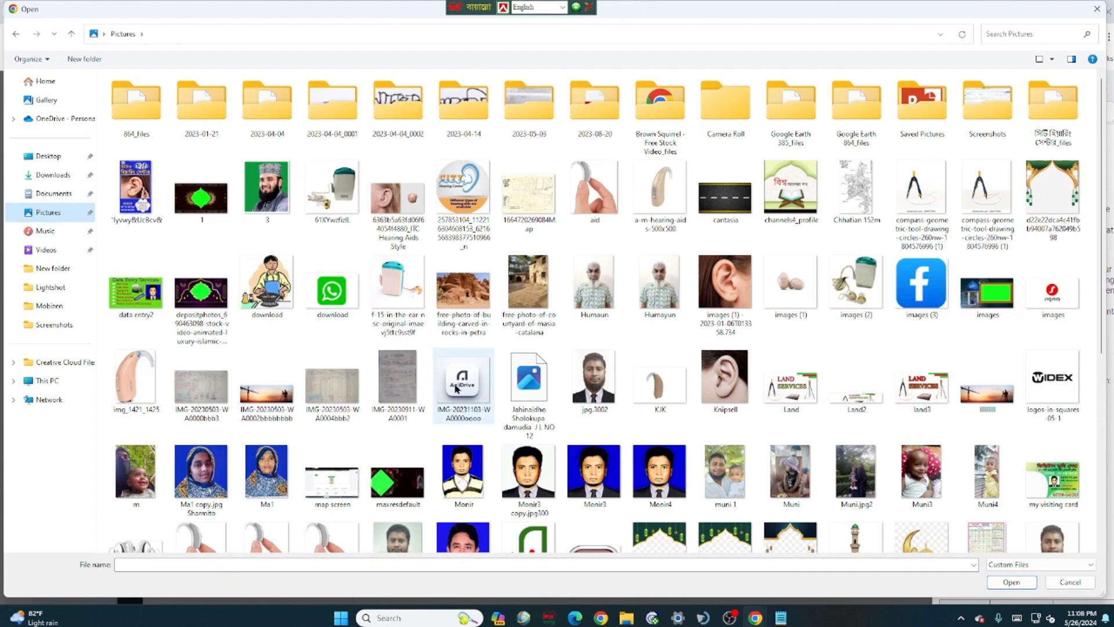
scroll(456, 395, down, 1)
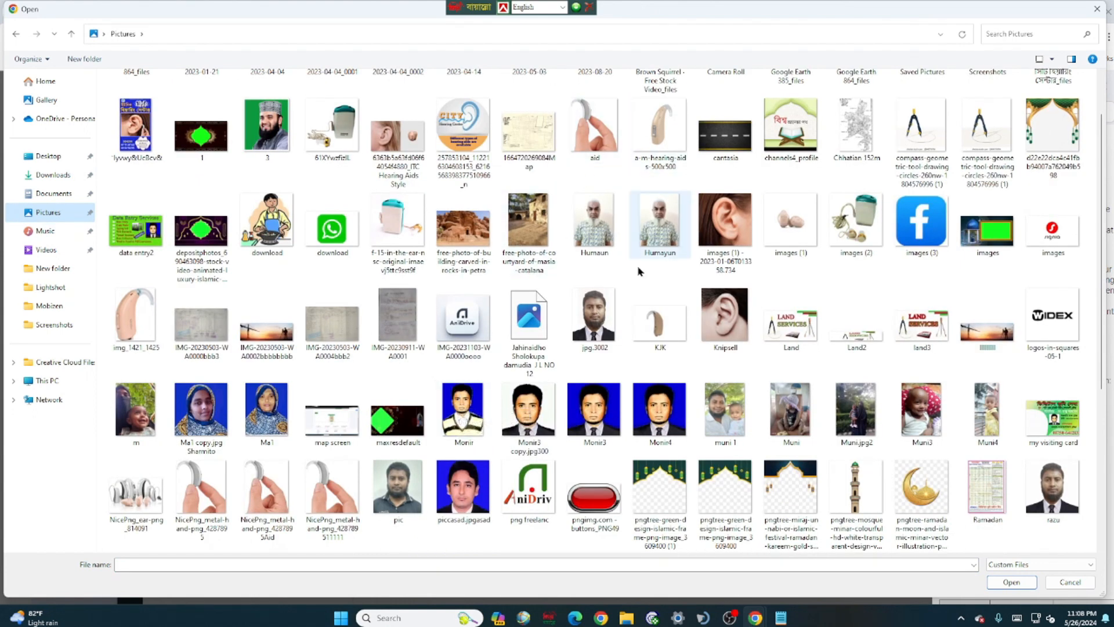
scroll(352, 460, down, 4)
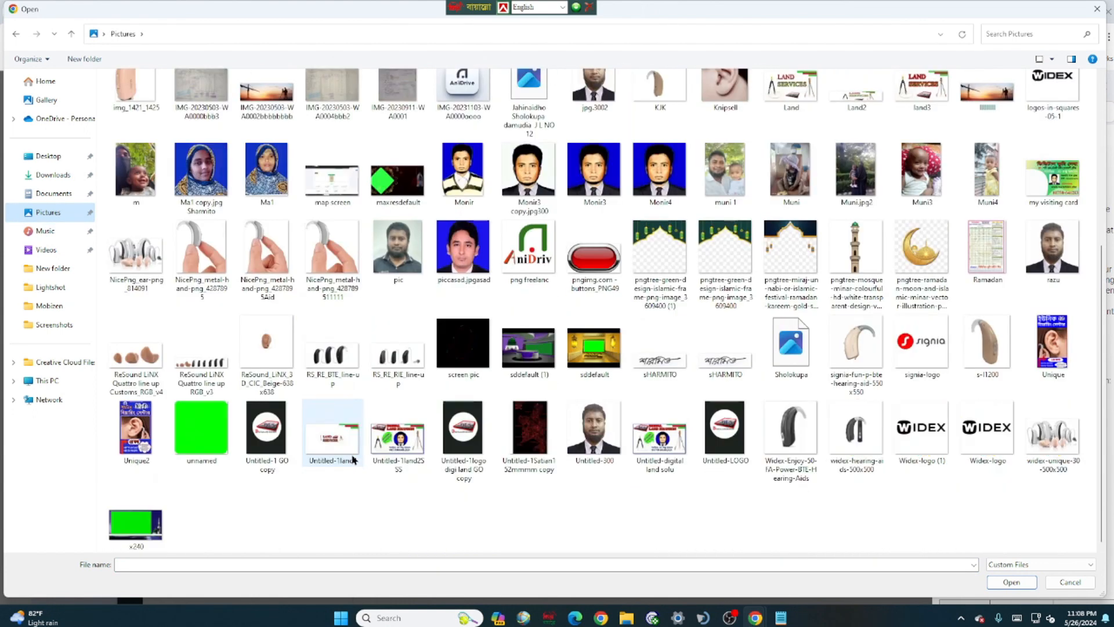
double_click(400, 452)
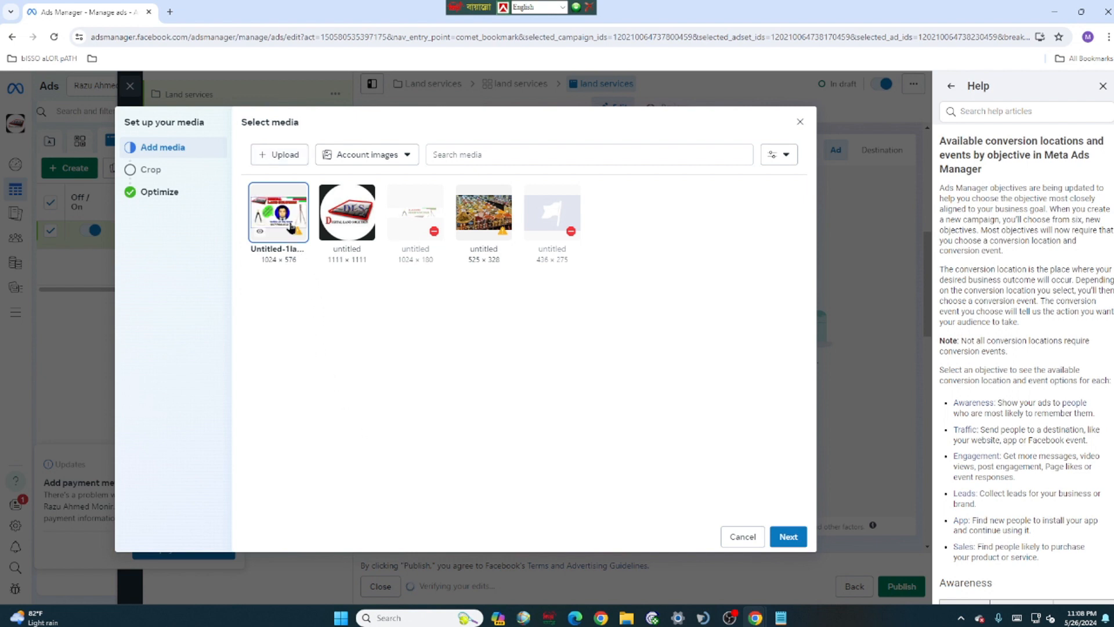
Step: Set the image crop for Feeds and In-stream ads to Original and finish the media setup with the default Advantage+ enhancements
click(790, 539)
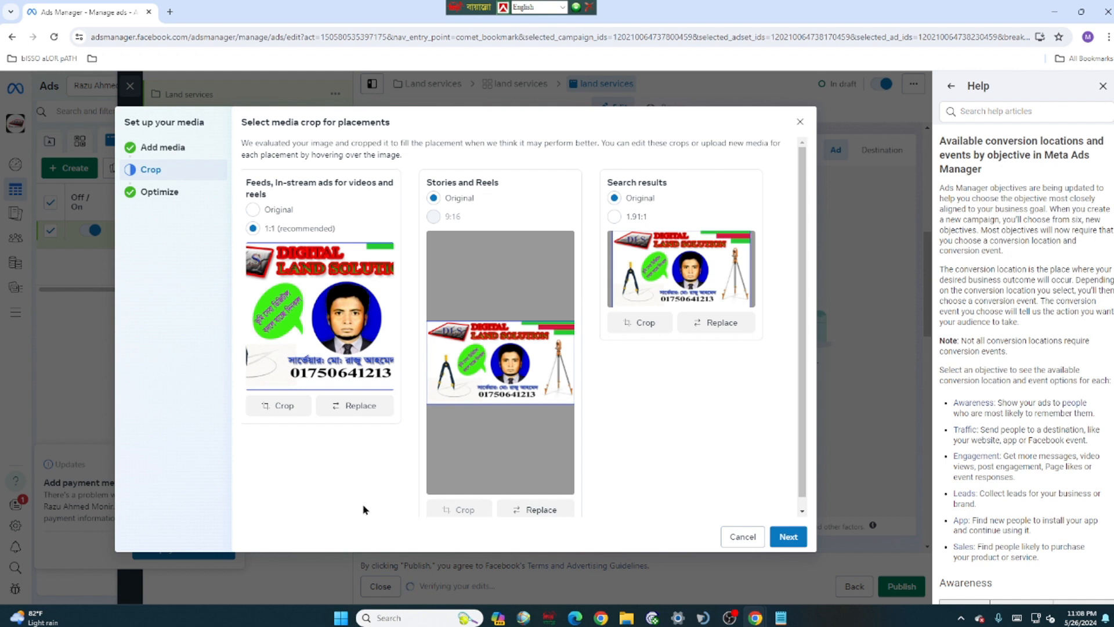
click(252, 210)
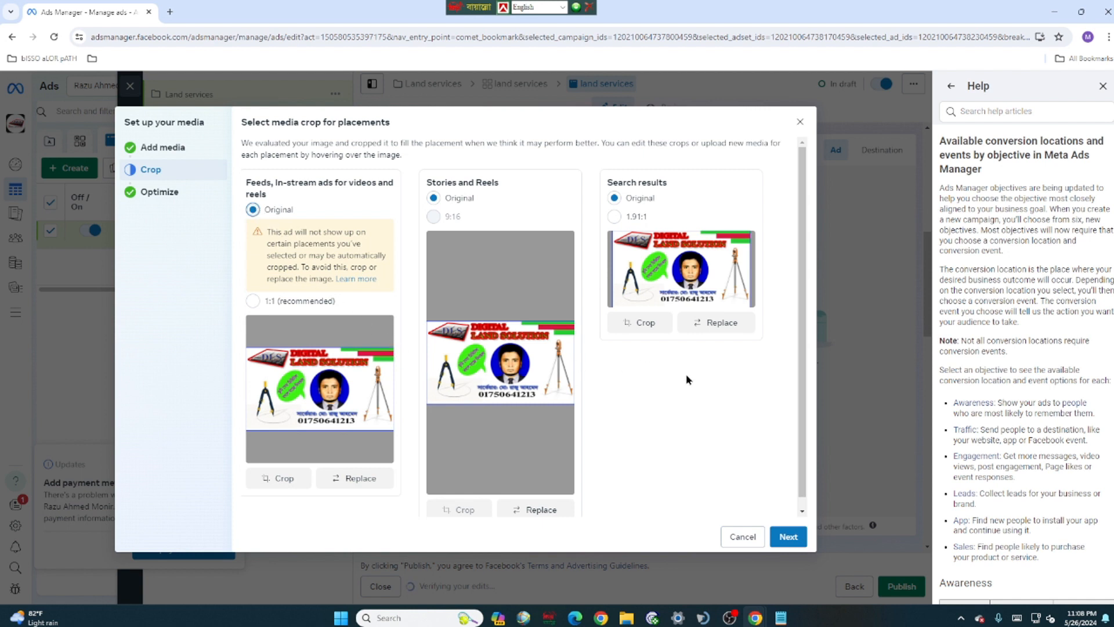
scroll(416, 449, down, 1)
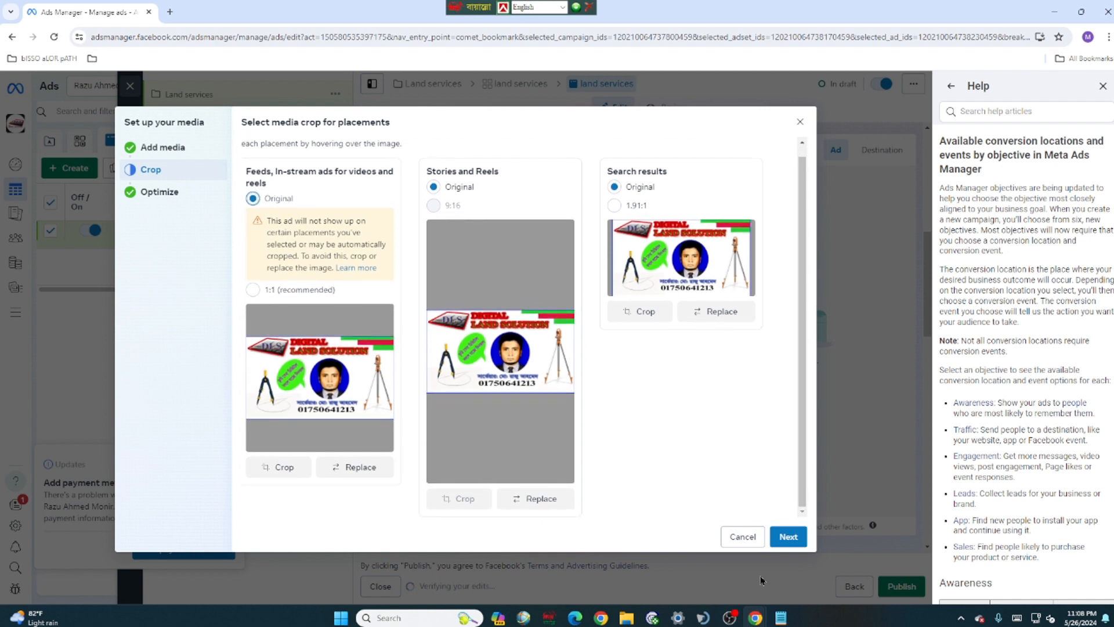
click(790, 537)
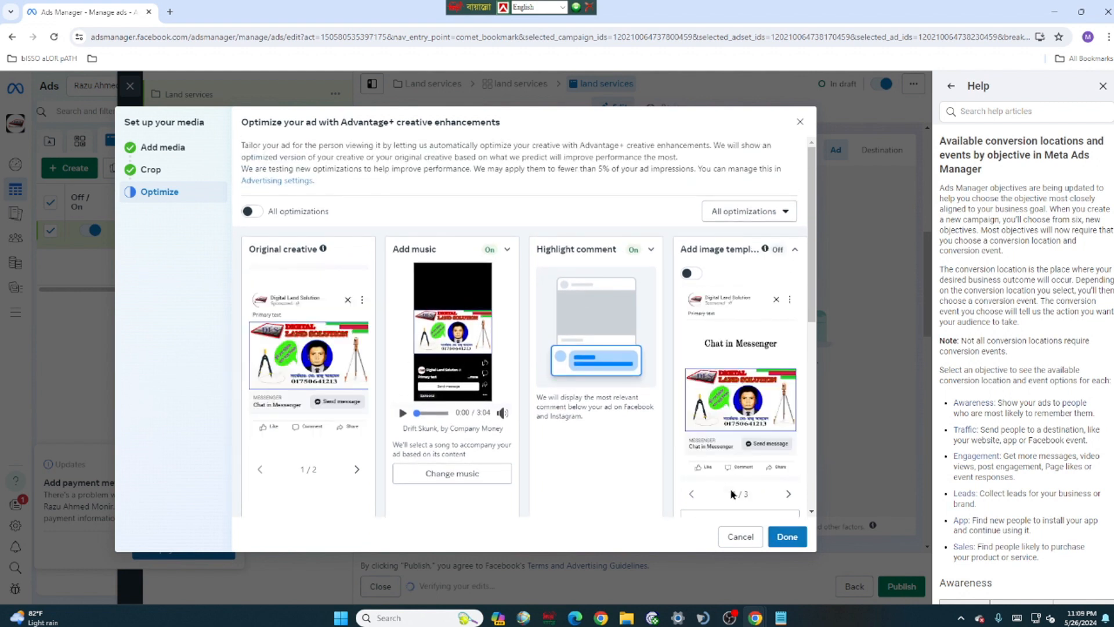
click(787, 539)
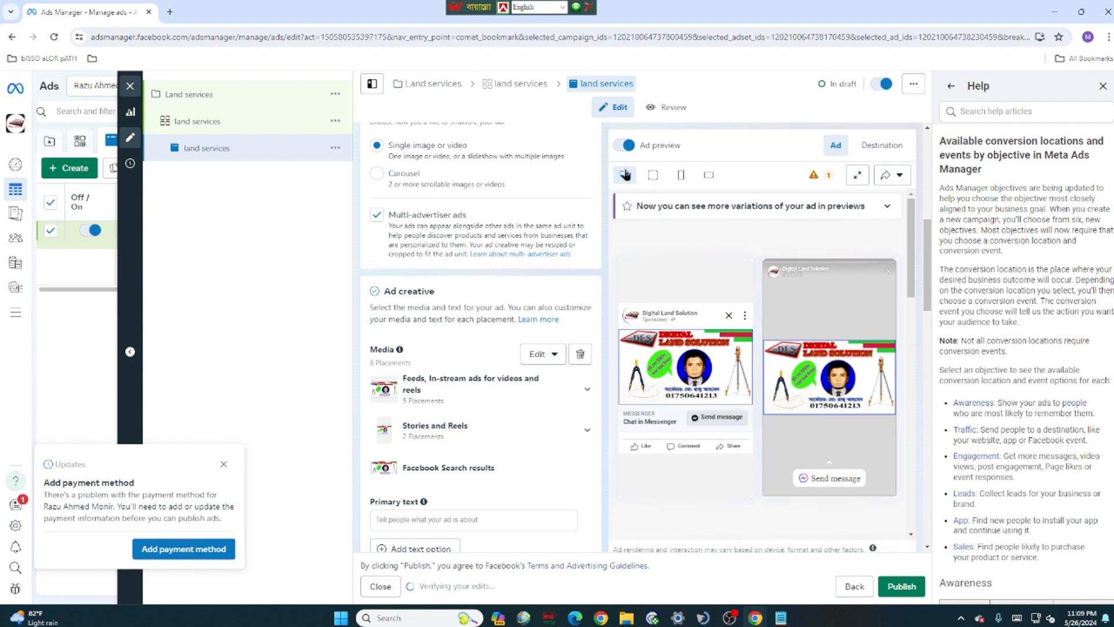
Step: Preview the ad in the Feeds and in-stream, Stories and Reels, and Facebook search results placements
click(651, 177)
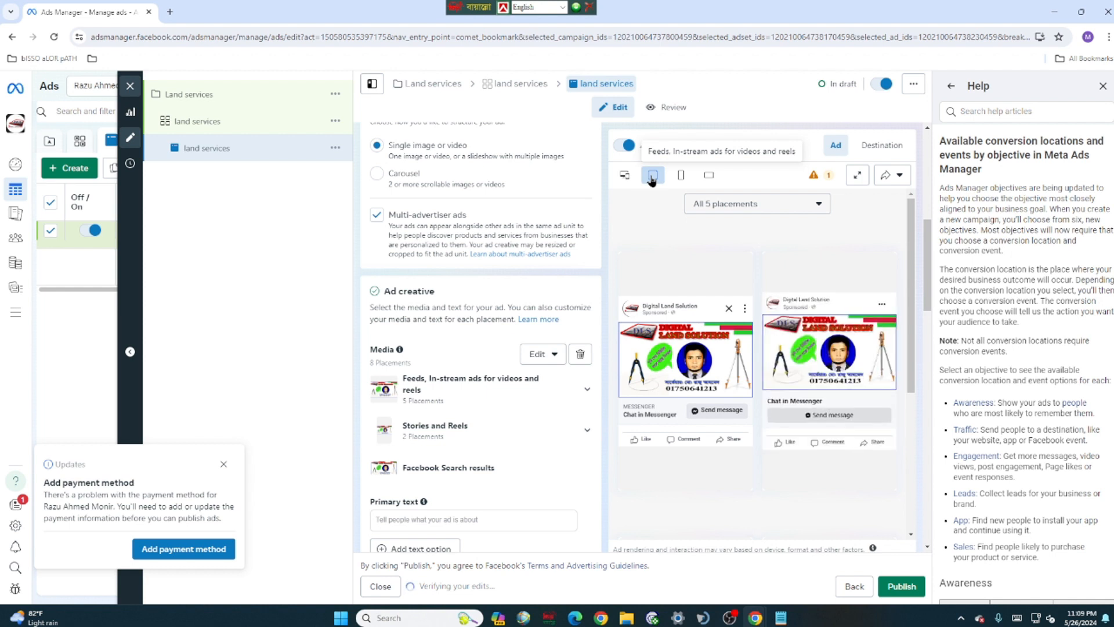
click(681, 176)
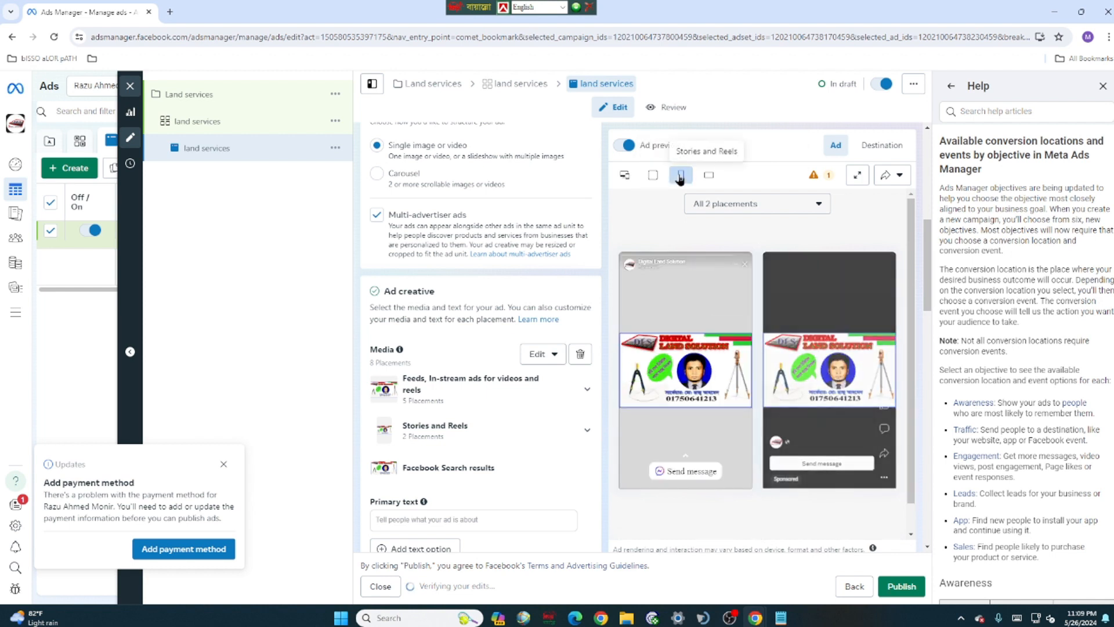
click(706, 176)
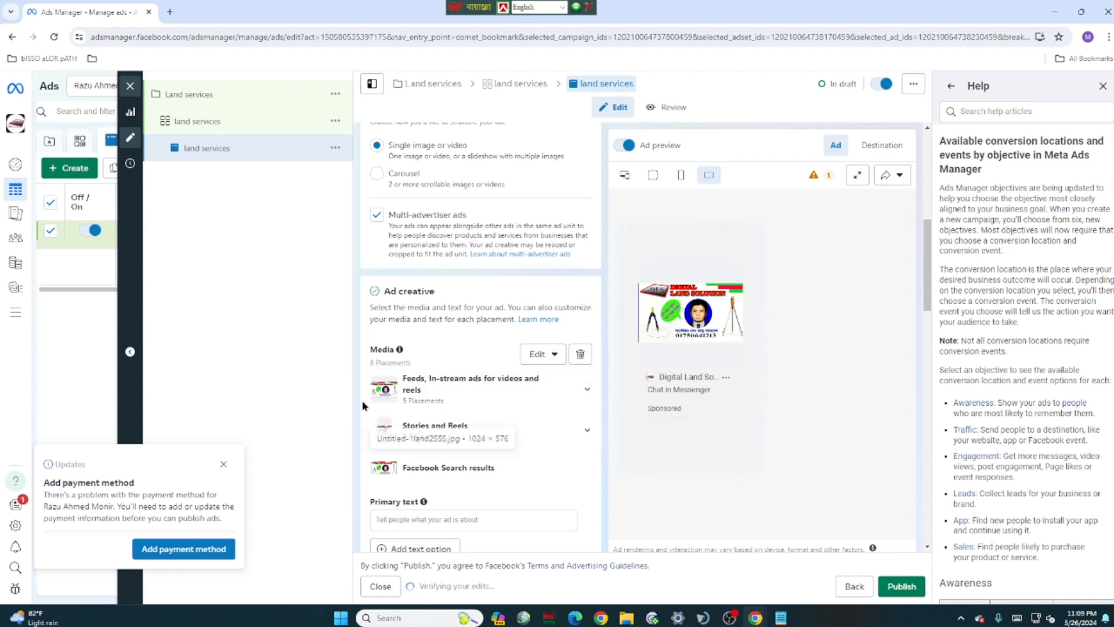
Step: Change the ad format from a single image to Carousel
scroll(451, 372, up, 3)
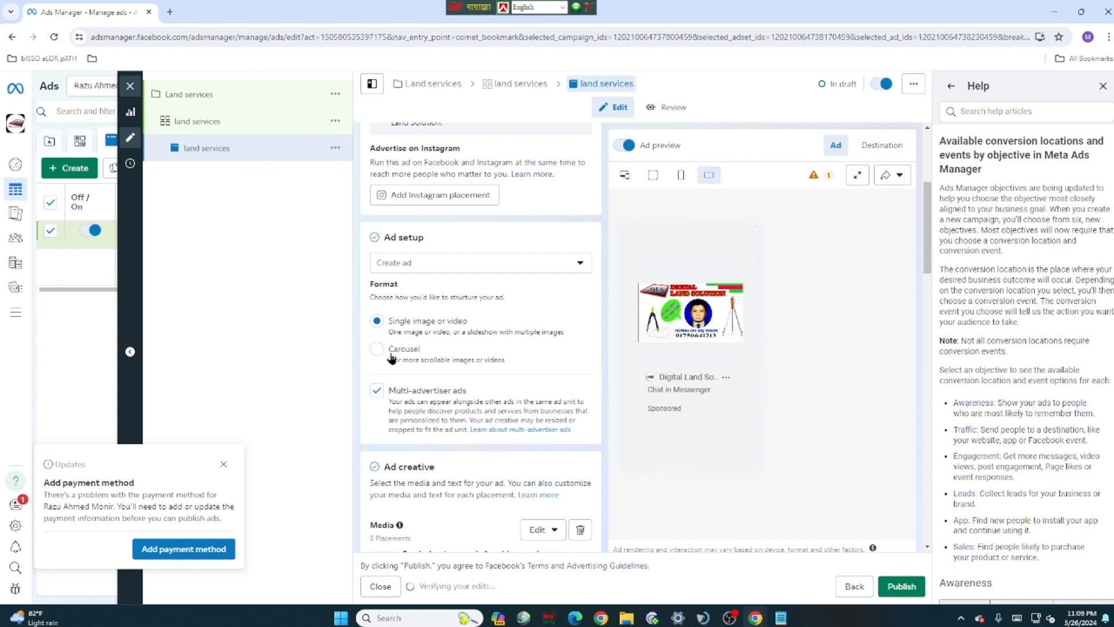
click(377, 351)
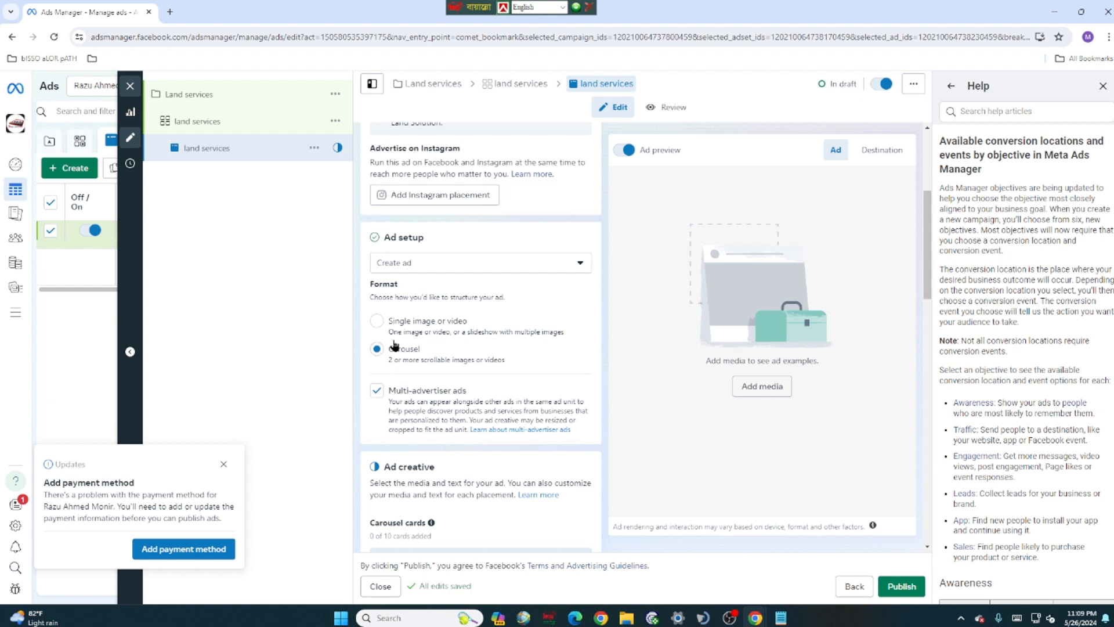
scroll(441, 518, down, 2)
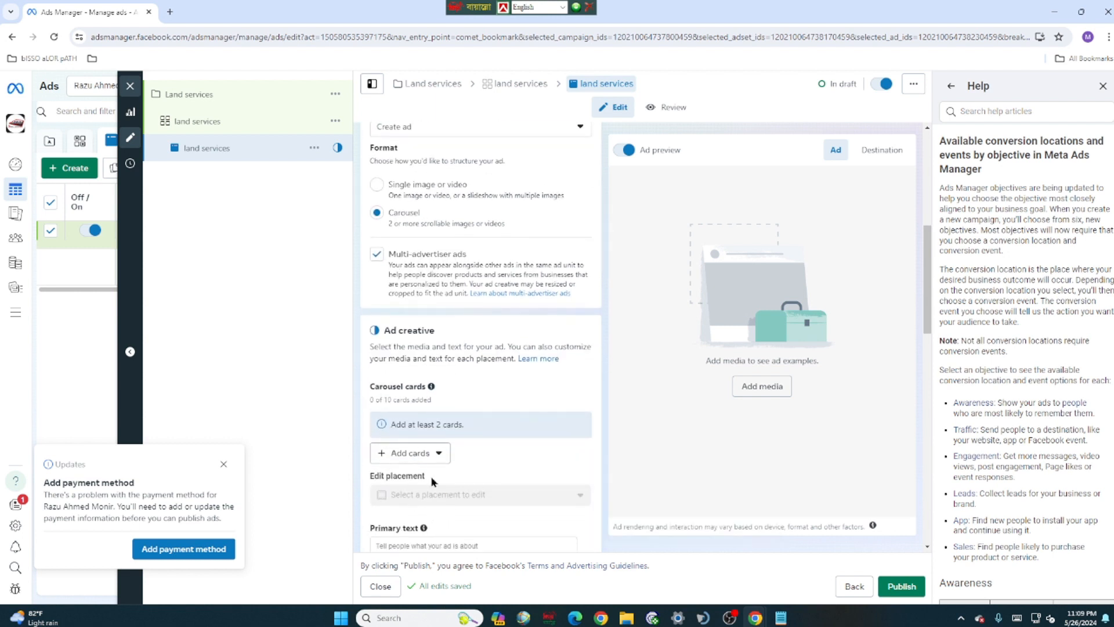
scroll(433, 467, down, 1)
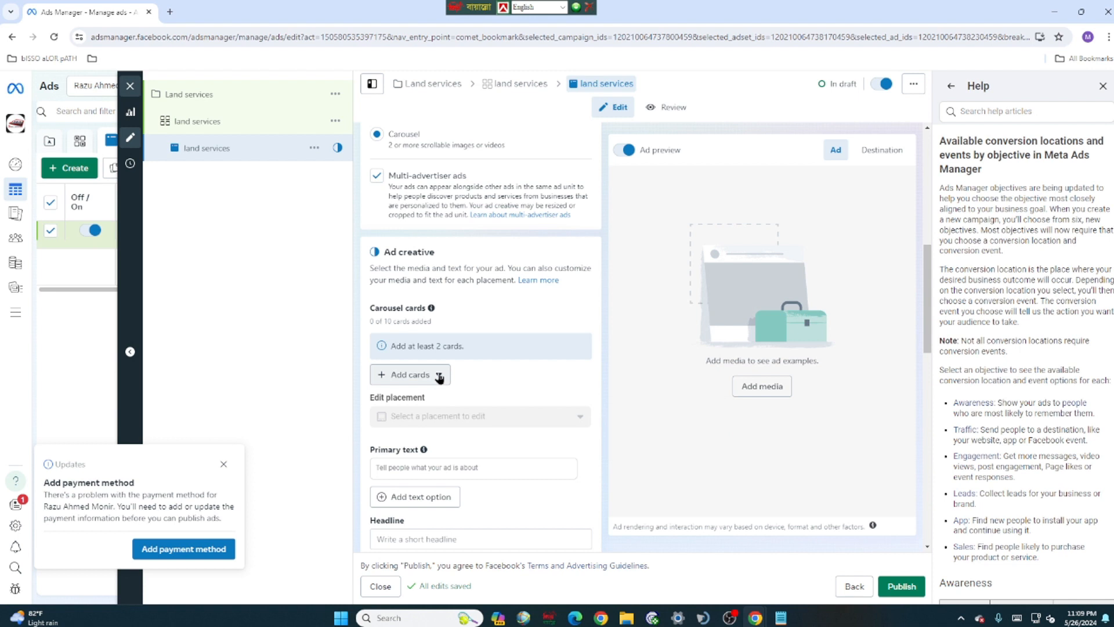
Step: Add the Digital Land Solution banner and the round logo from the account images as carousel cards, and preview them in Feeds
click(439, 376)
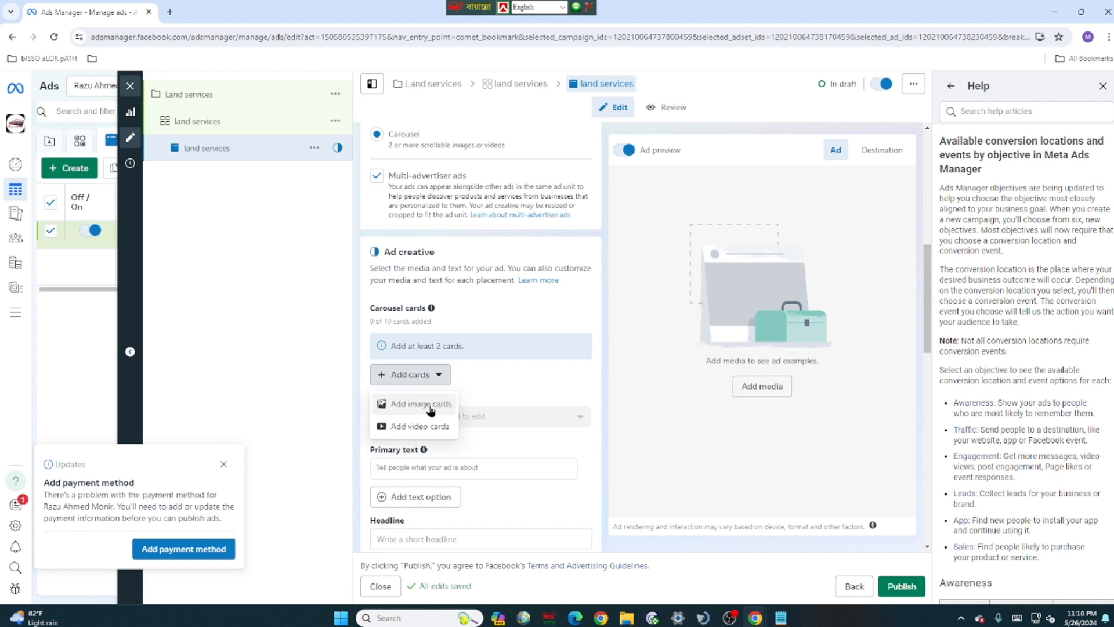
click(422, 404)
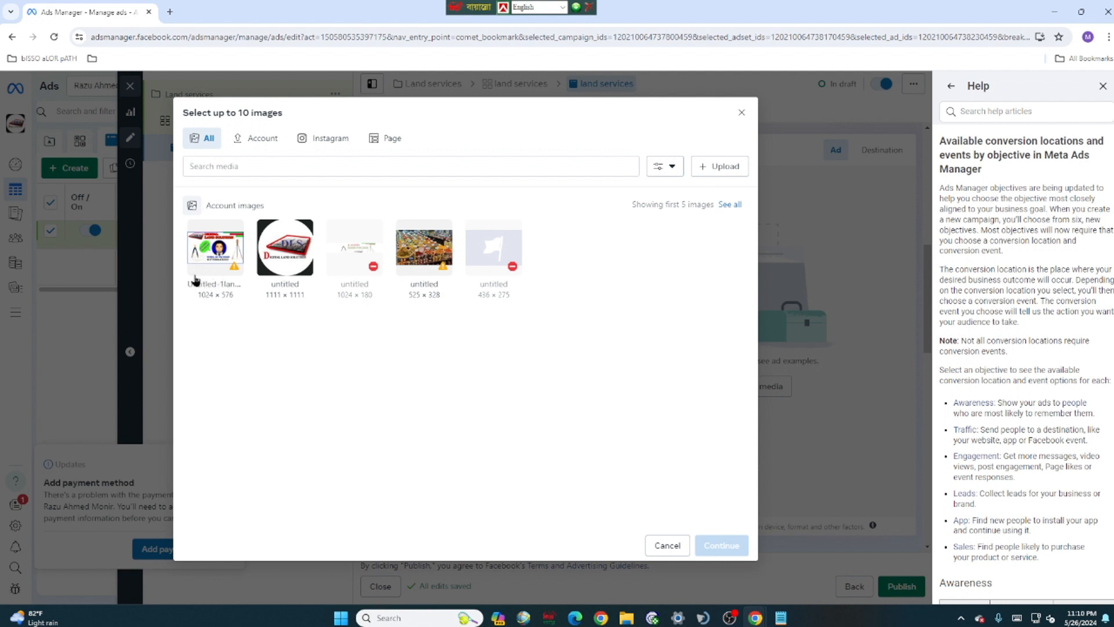
mouse_move(211, 266)
click(224, 251)
click(265, 265)
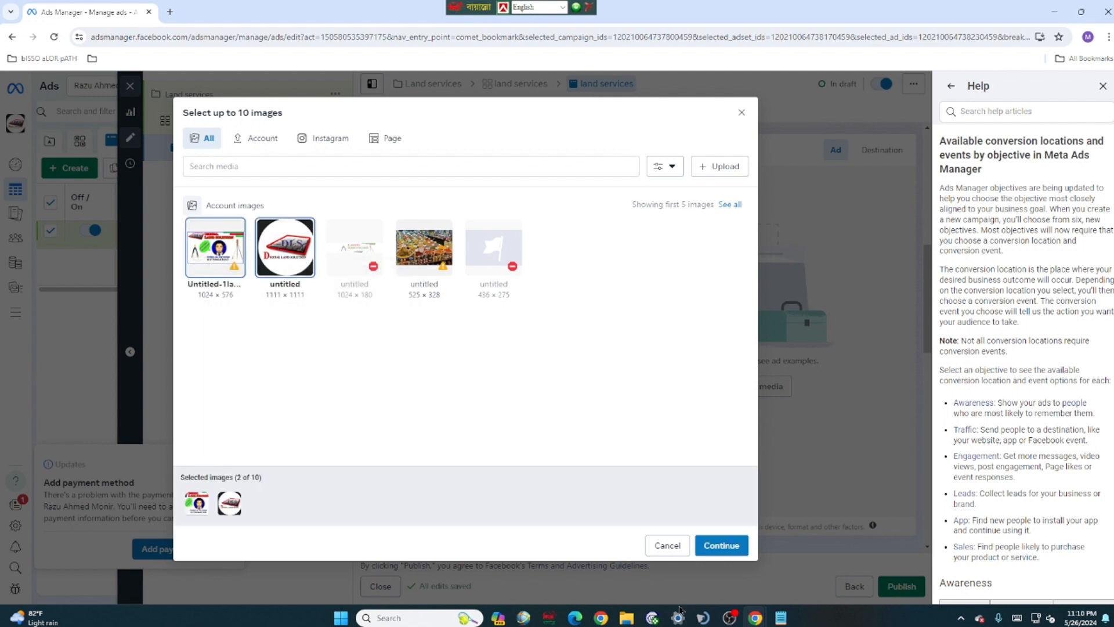
click(732, 548)
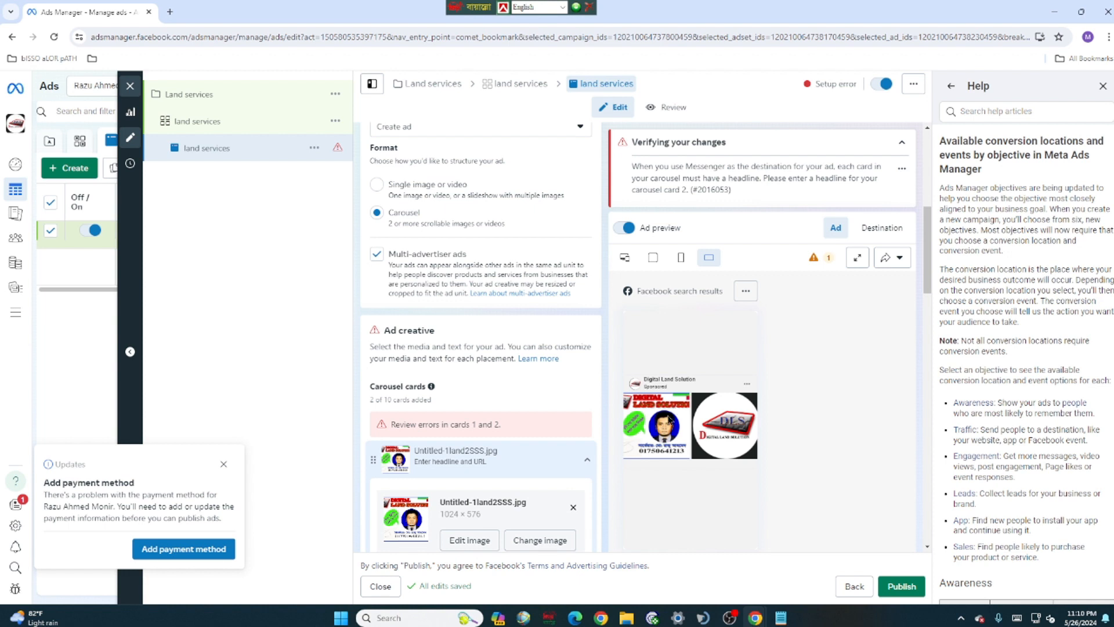
click(652, 259)
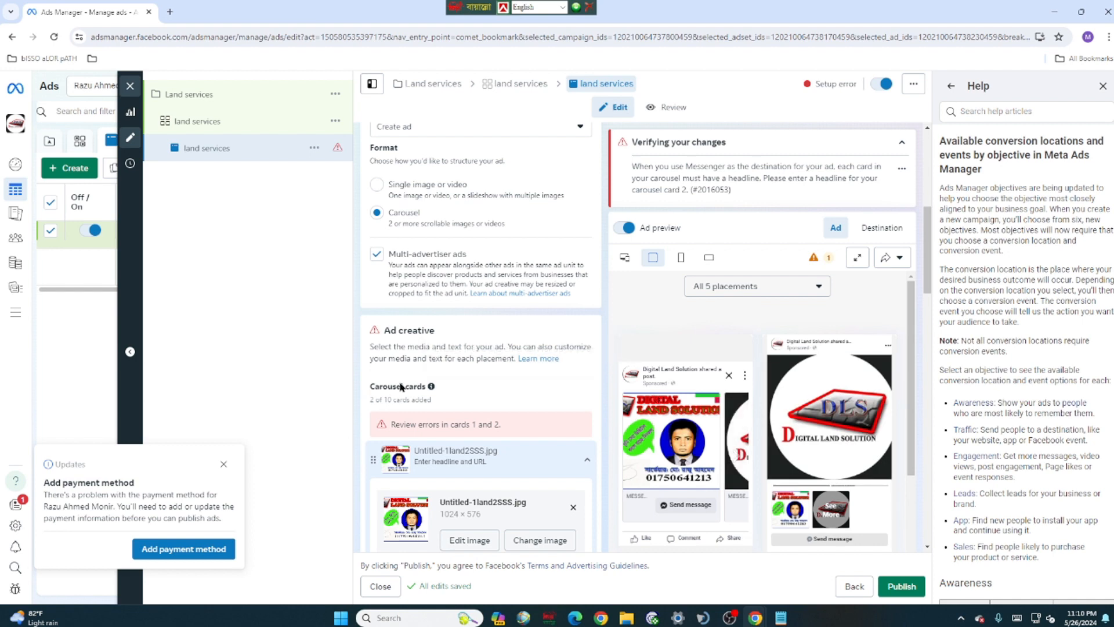
Step: Switch the ad setup to Use existing post
scroll(401, 387, up, 3)
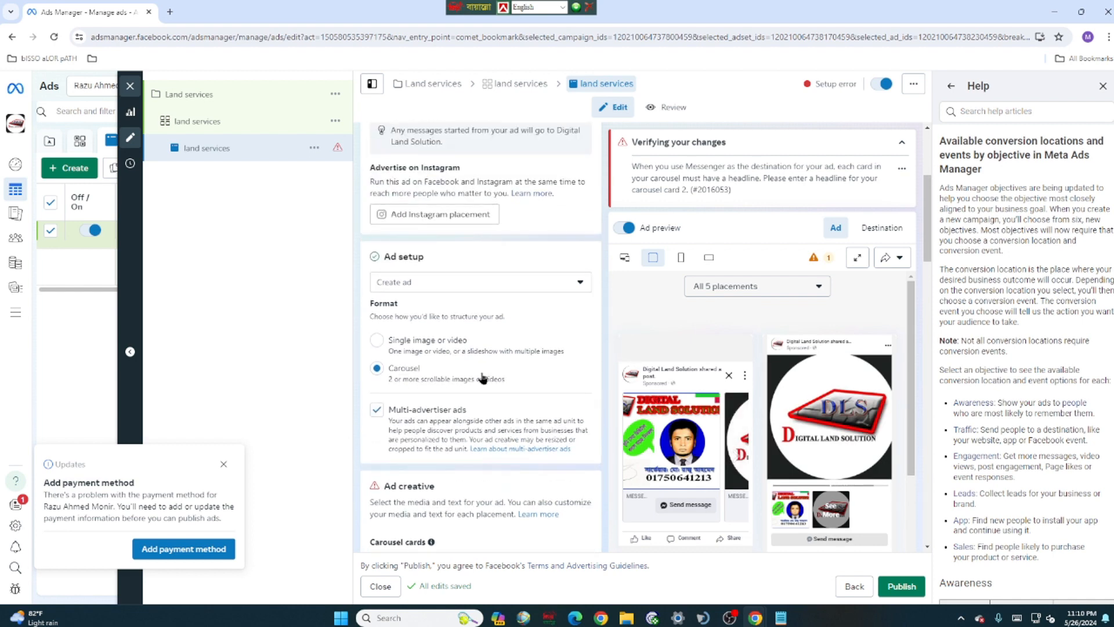
click(580, 283)
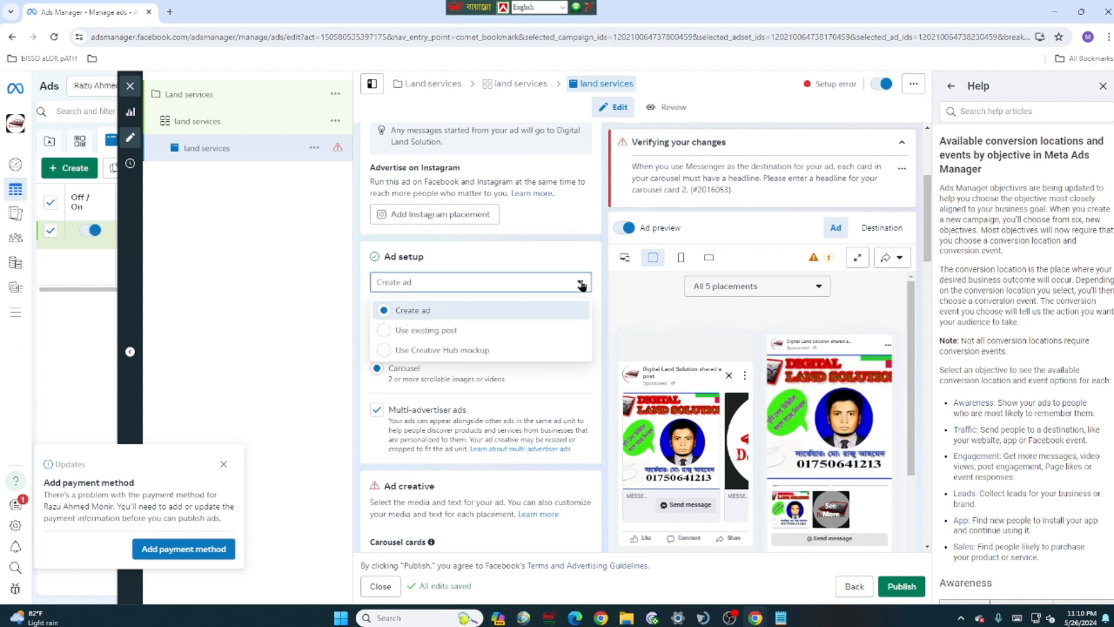
click(451, 333)
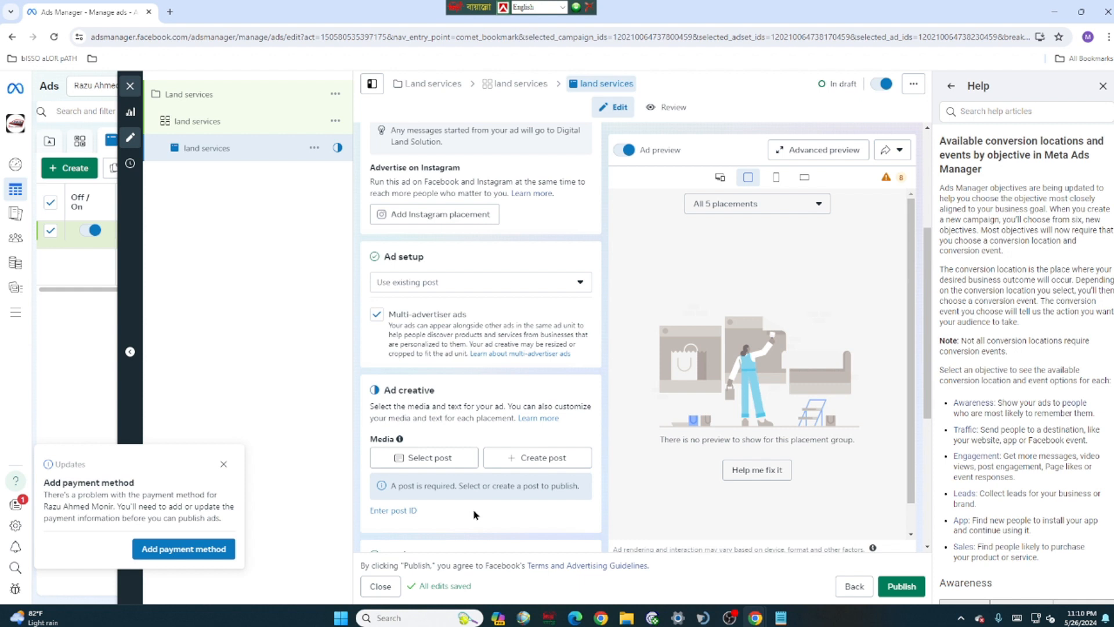
Step: Capture the Ad creative area with the screenshot tool, mark the Select post option, and discard the capture
scroll(450, 412, down, 2)
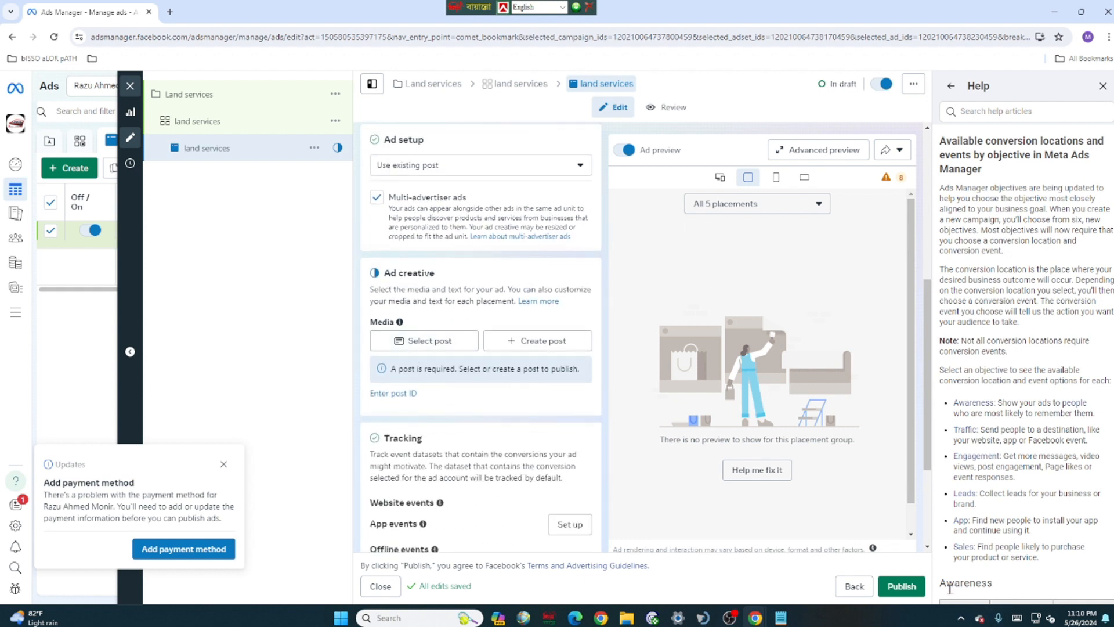
click(961, 617)
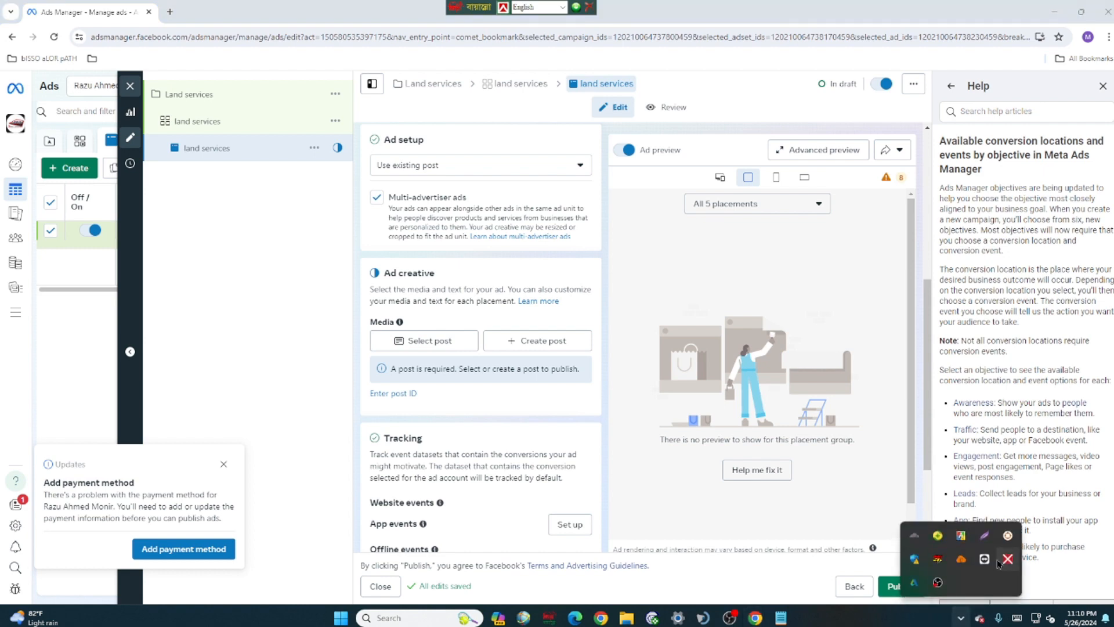
click(987, 536)
drag(274, 256, 597, 452)
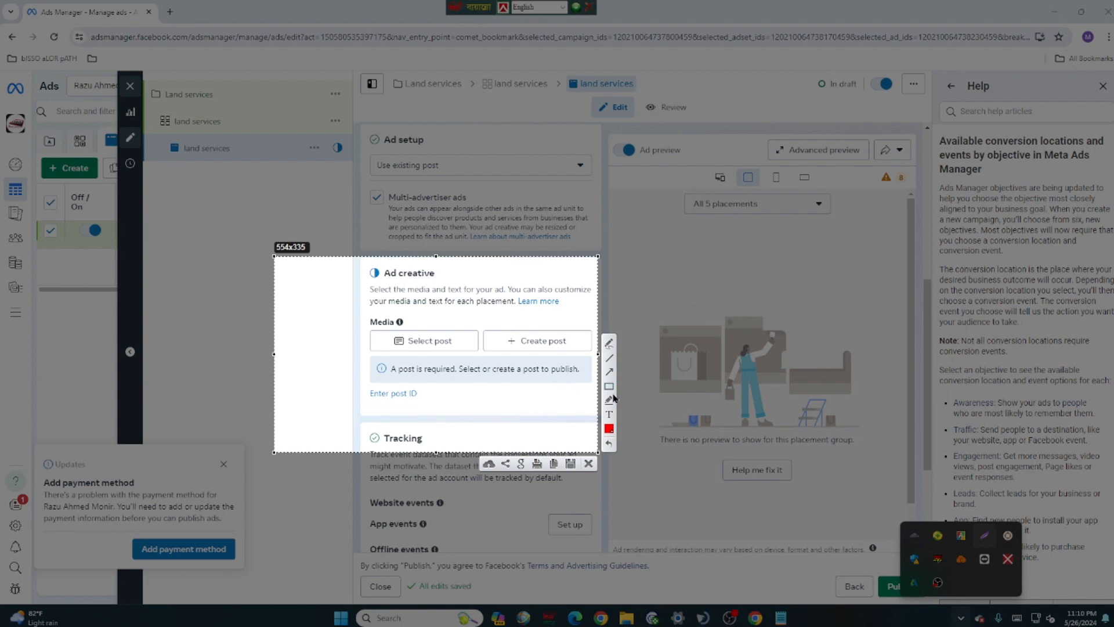
drag(374, 331, 479, 354)
click(589, 463)
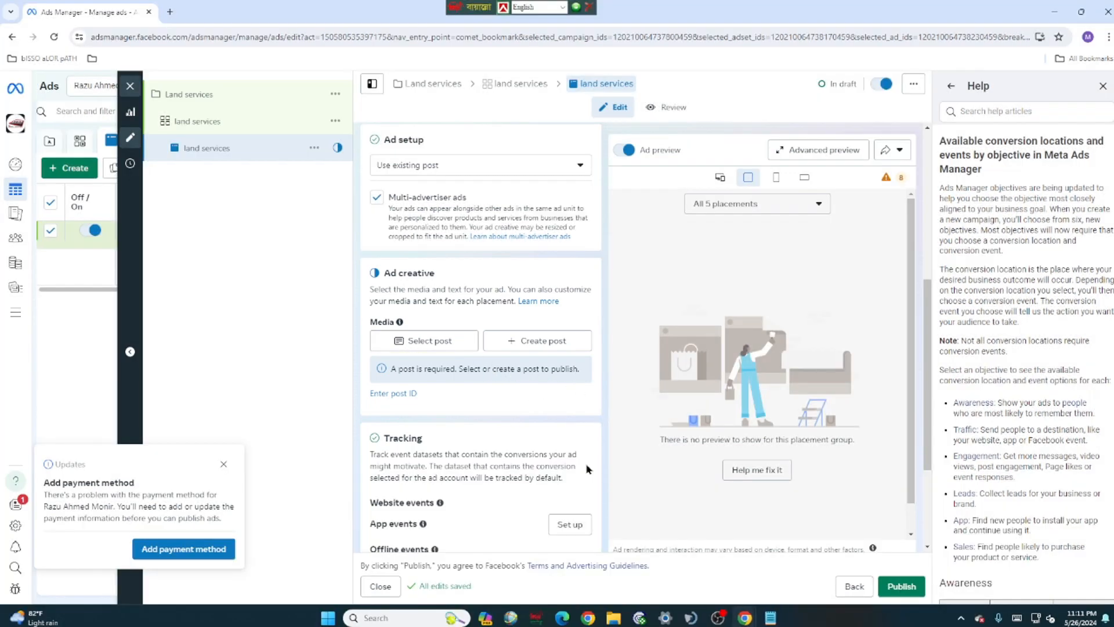
Step: Use the May 16, 2024 Facebook video post "কম্পিউটারের মাধ্যমে কিভাবে জমি পরিমাপ করতে হয় ?" as the ad's creative
scroll(489, 449, down, 3)
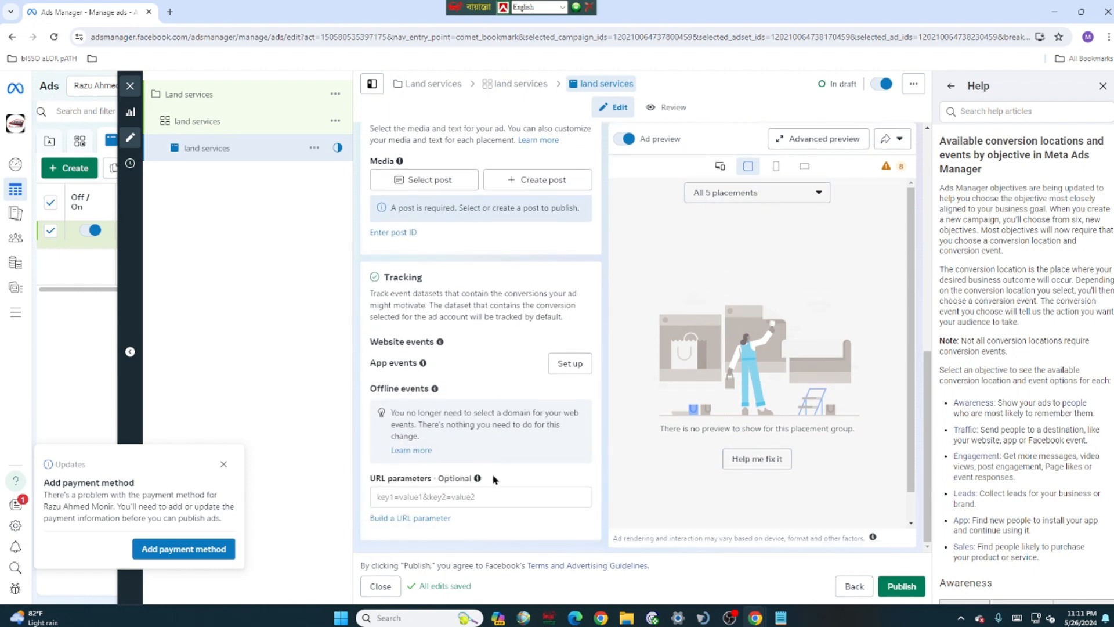
scroll(493, 479, up, 4)
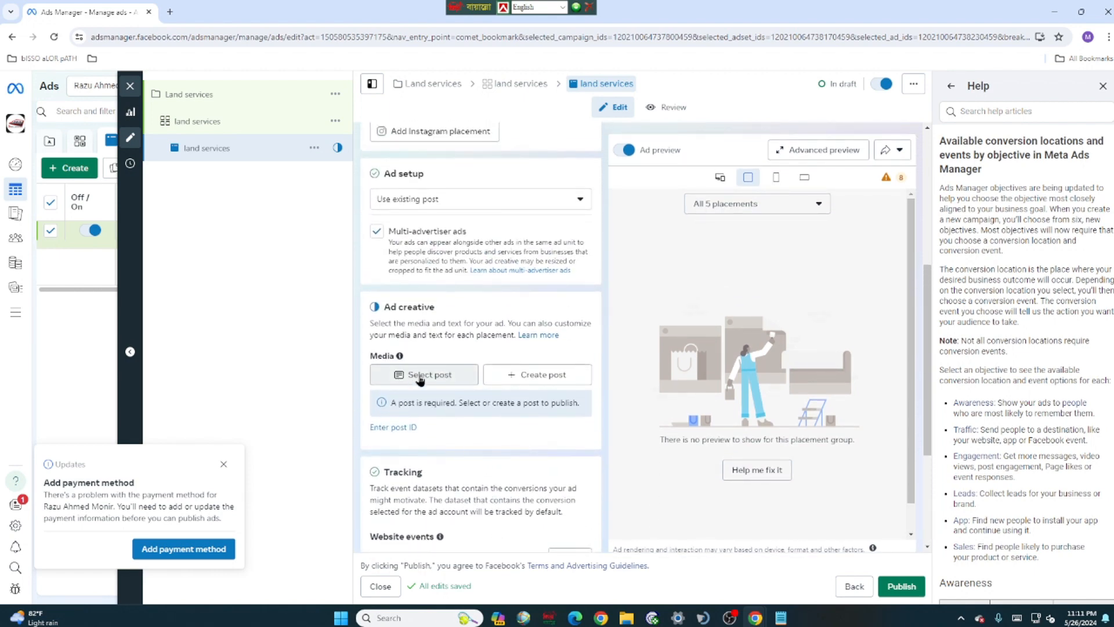
click(416, 378)
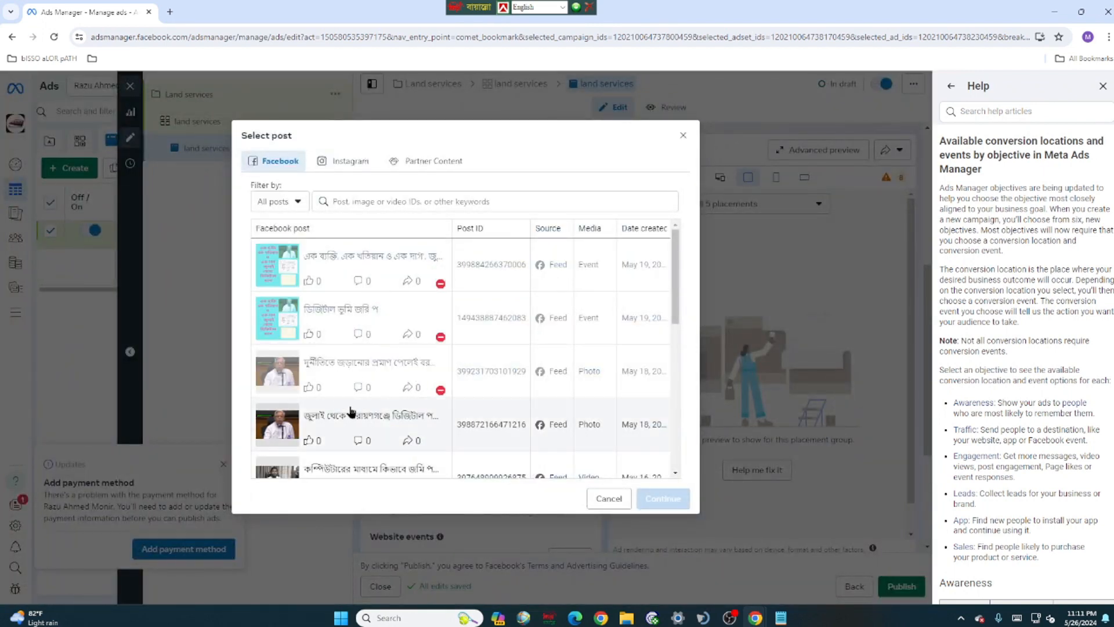
scroll(447, 354, down, 6)
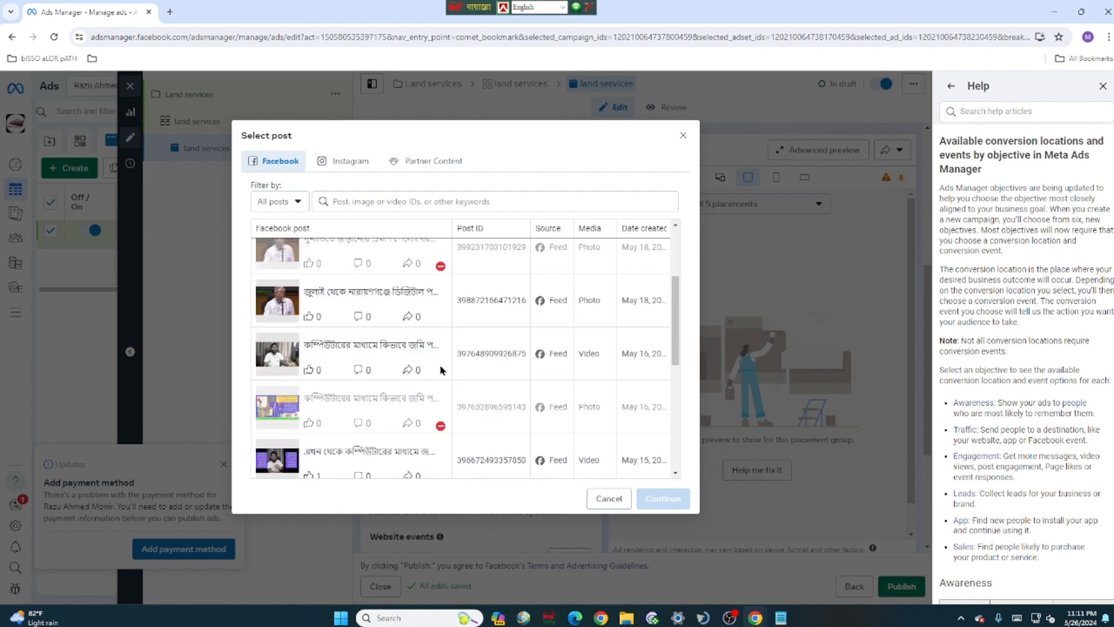
scroll(439, 369, down, 2)
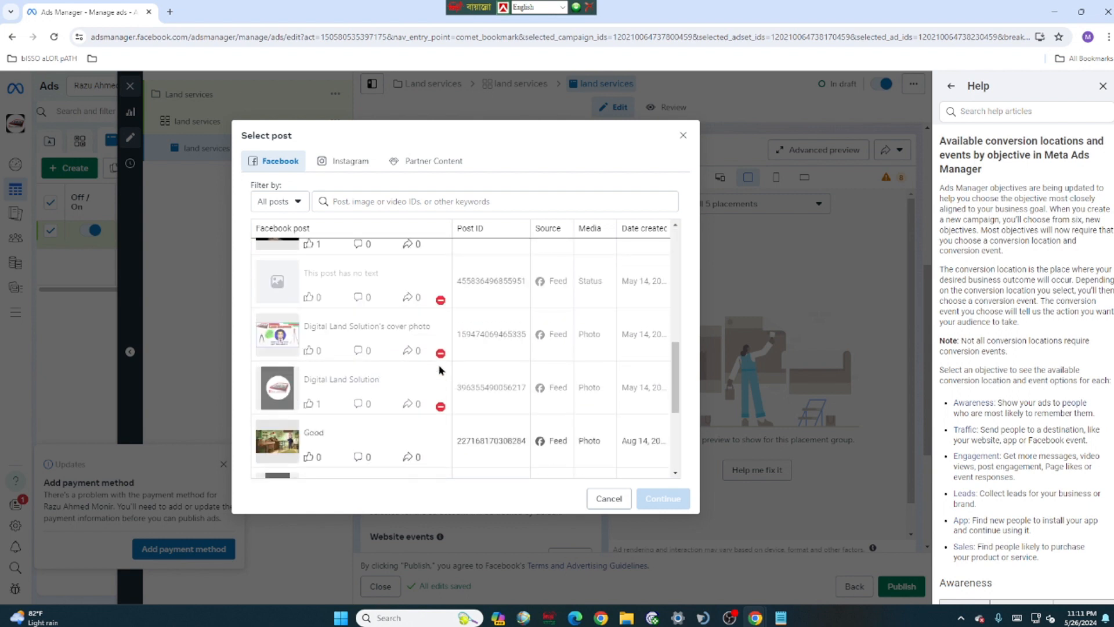
scroll(416, 400, down, 3)
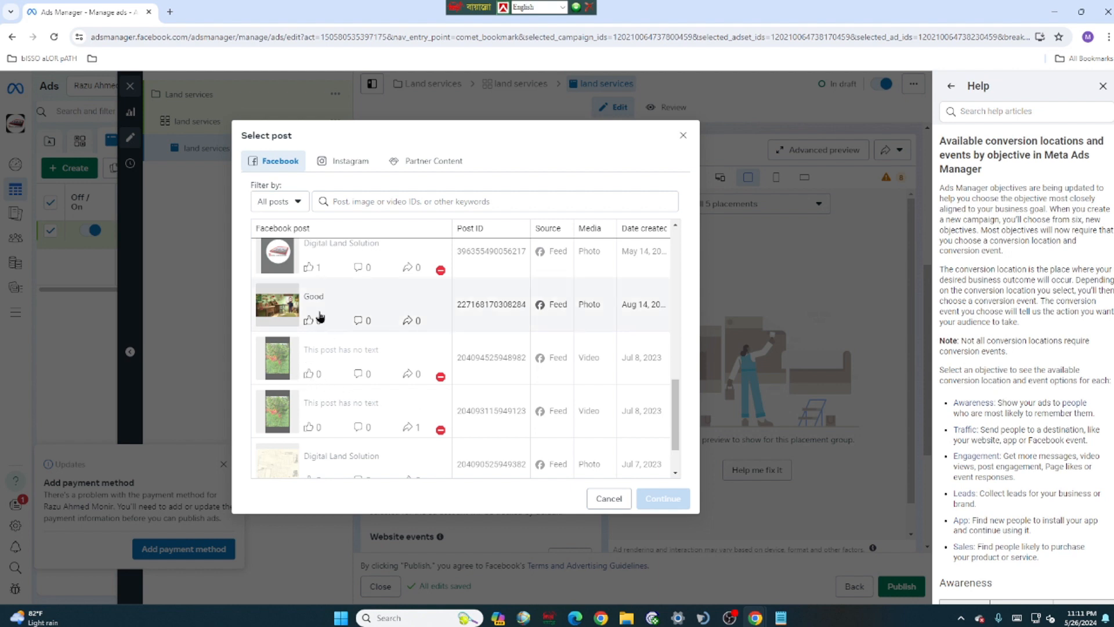
scroll(355, 369, down, 1)
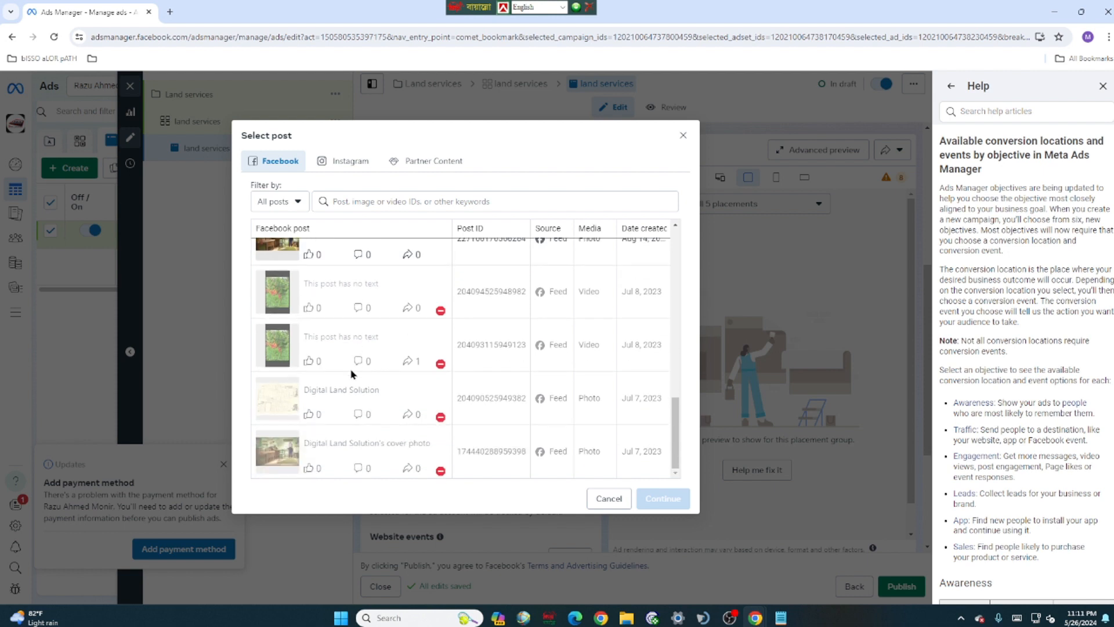
scroll(351, 374, up, 5)
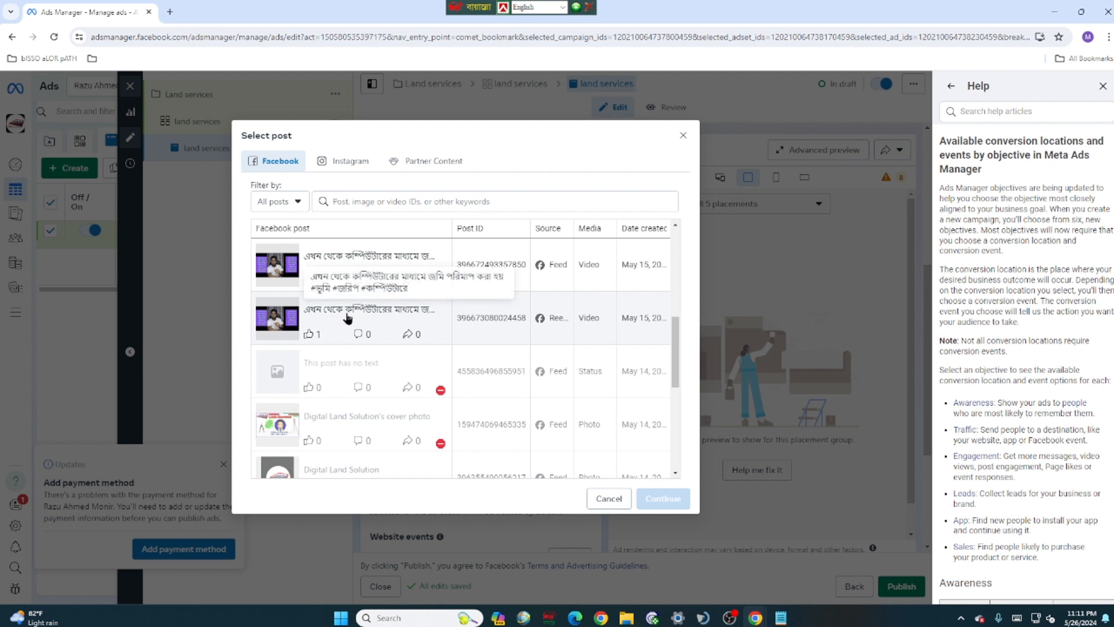
scroll(313, 291, up, 2)
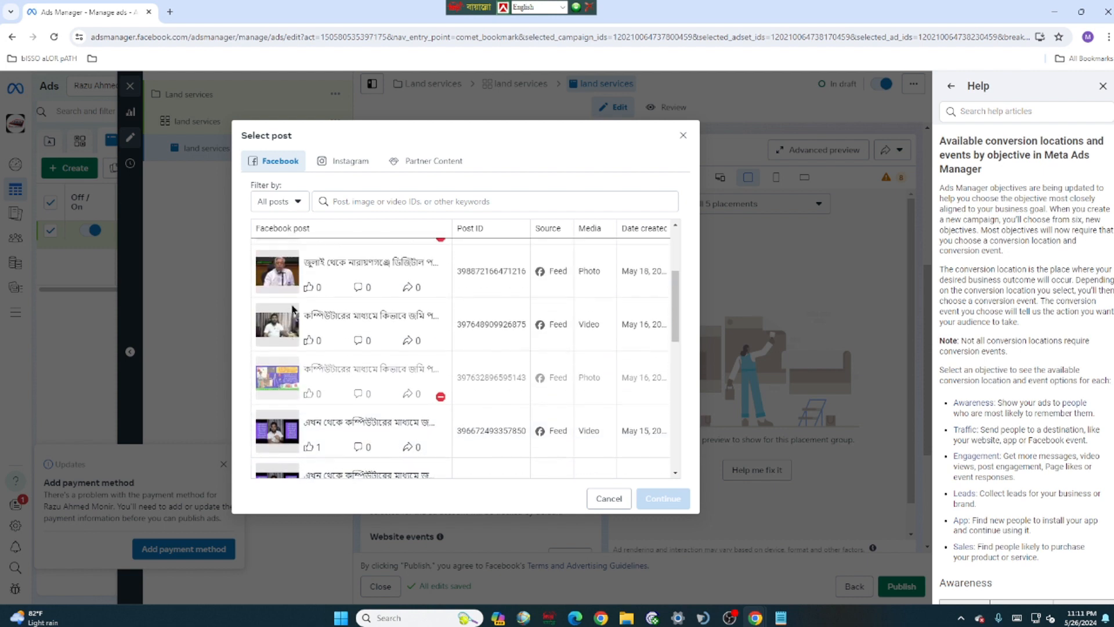
scroll(293, 313, up, 1)
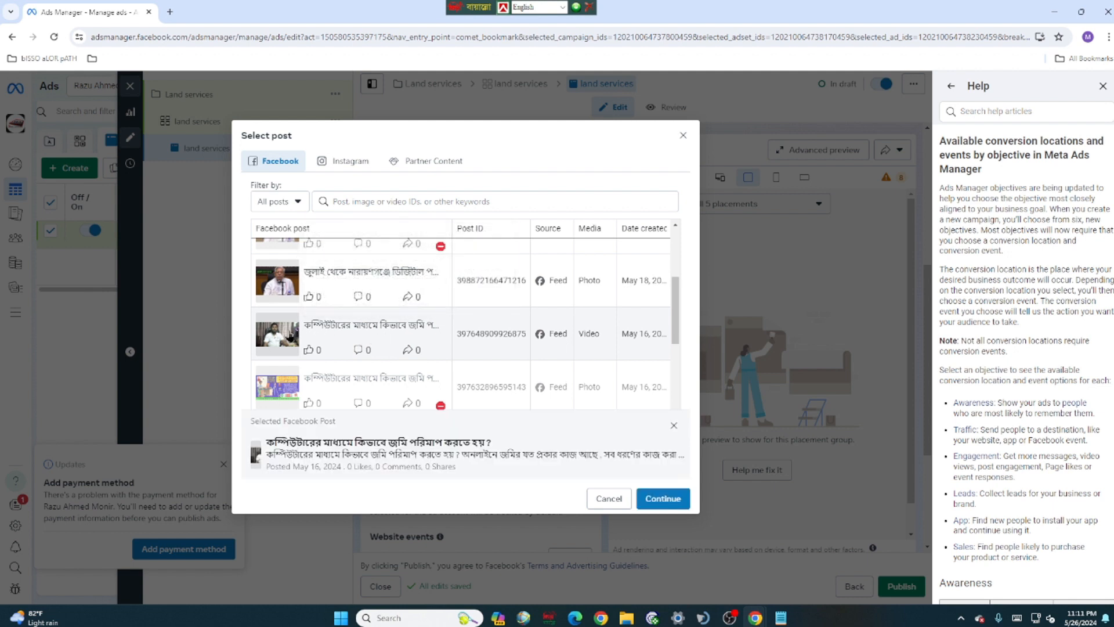
click(666, 500)
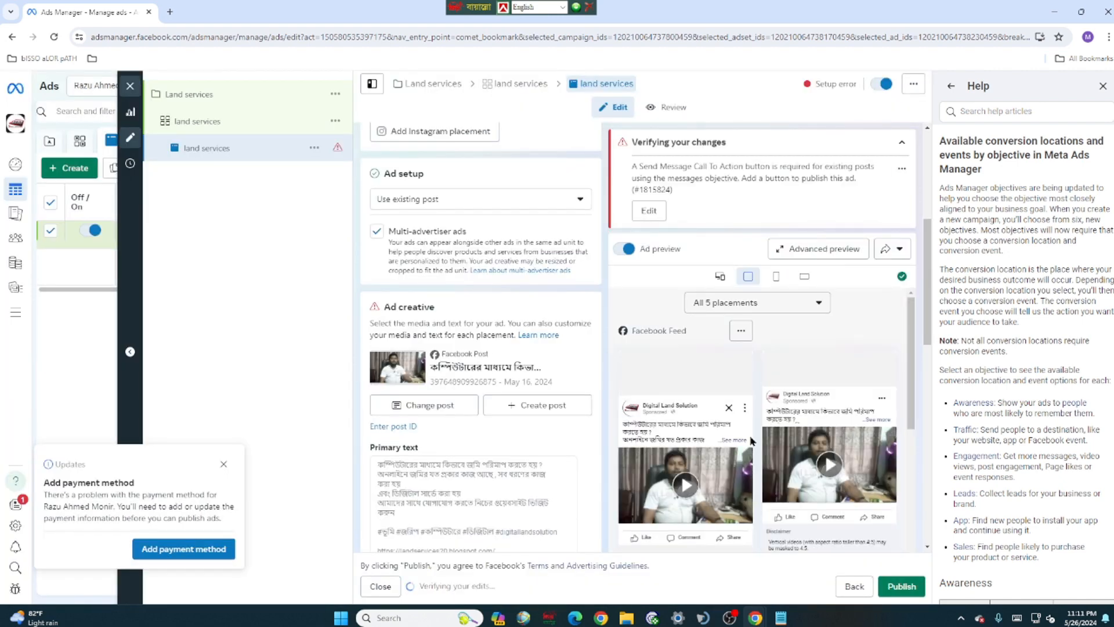
Step: Look over the video post's Feeds previews, capture that area with the screenshot tool, and discard the capture
scroll(753, 443, down, 1)
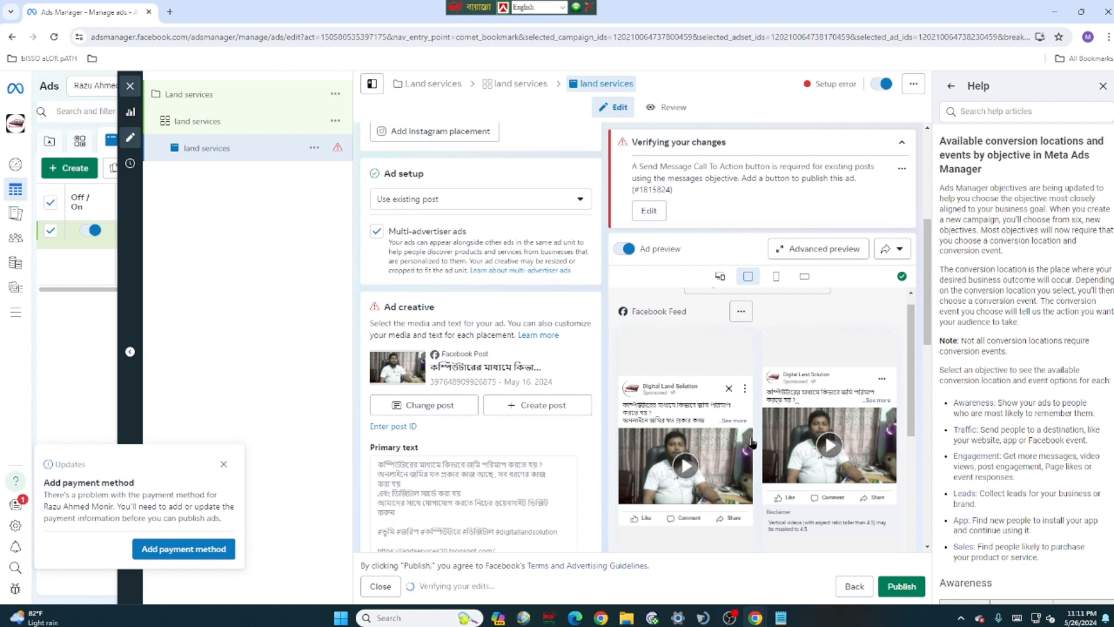
scroll(740, 444, down, 3)
scroll(738, 444, up, 1)
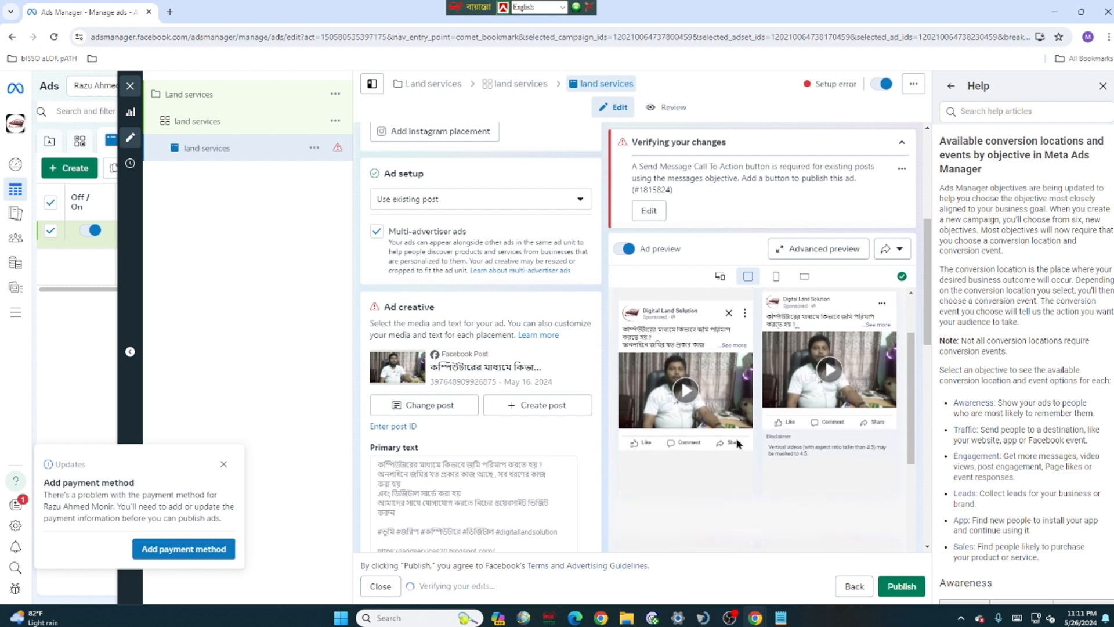
click(962, 617)
click(982, 540)
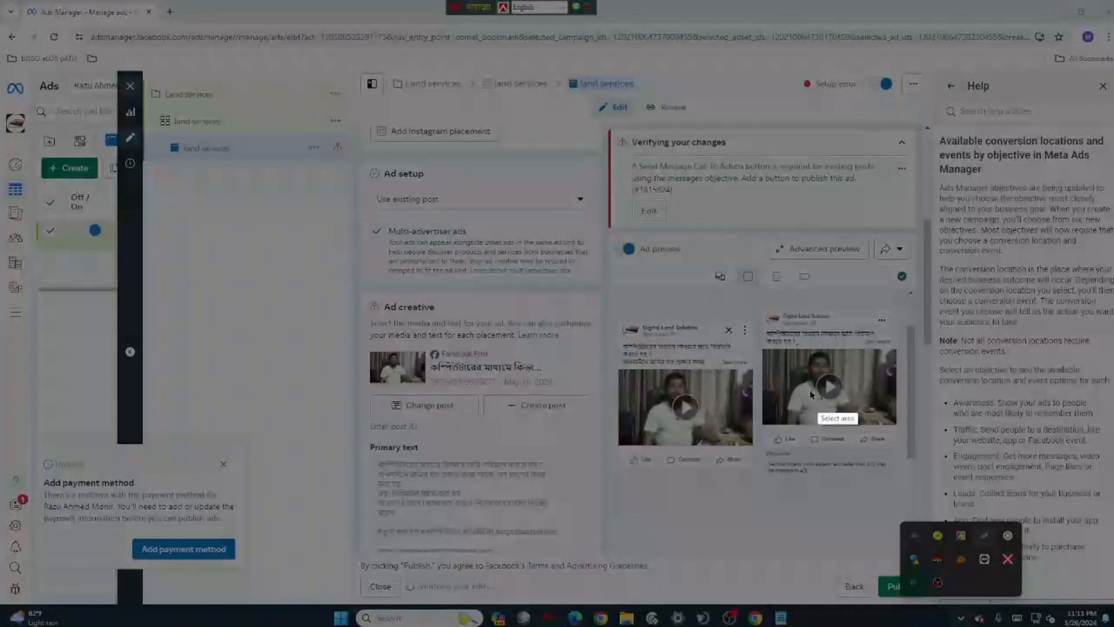
mouse_move(583, 285)
mouse_down()
mouse_move(948, 471)
mouse_move(933, 505)
mouse_up()
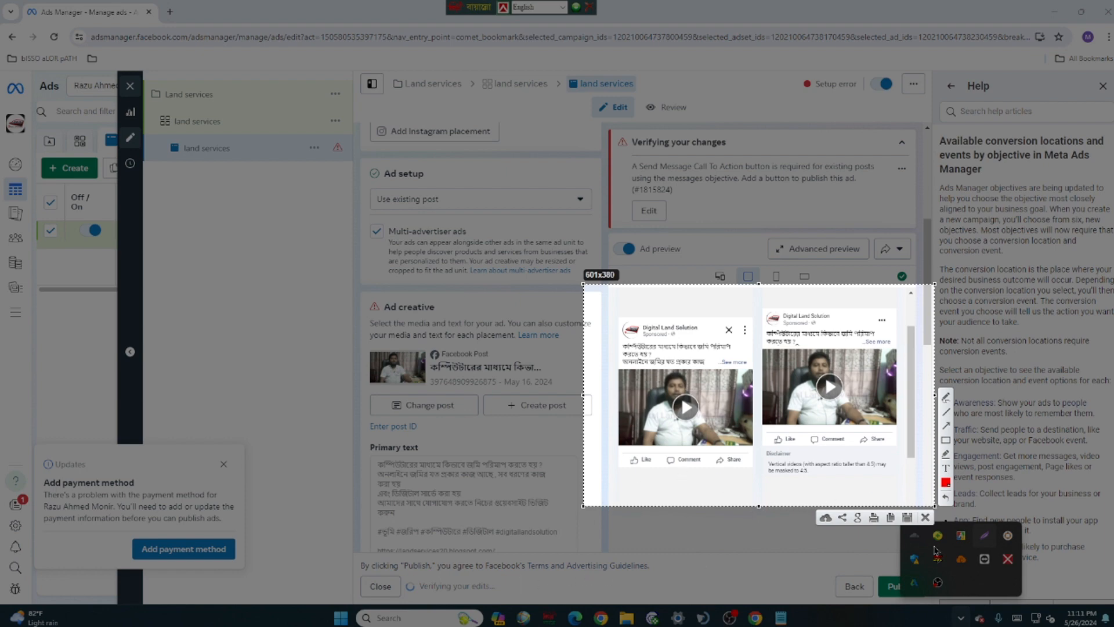
click(926, 517)
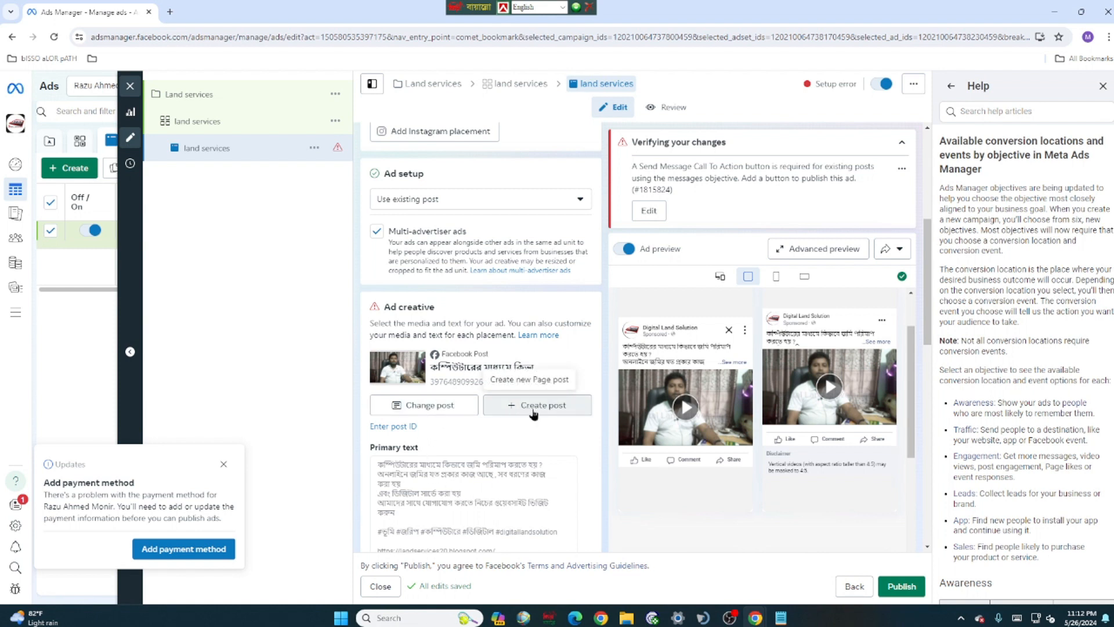
Step: Set the ad's call to action to Send message and update the existing post with that button
scroll(545, 453, down, 2)
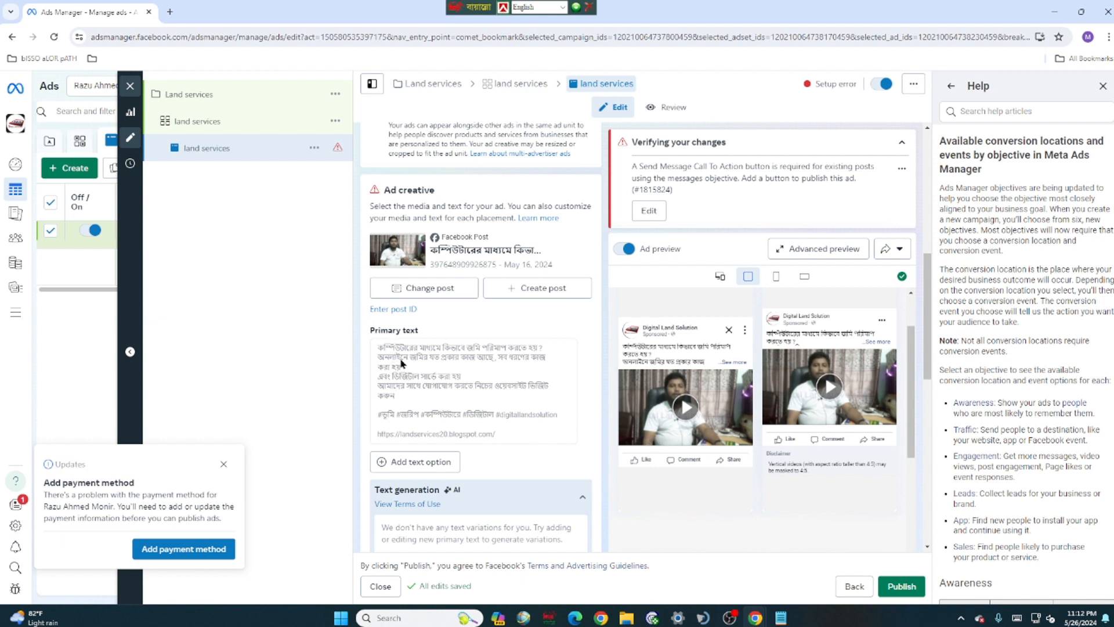
scroll(421, 383, down, 1)
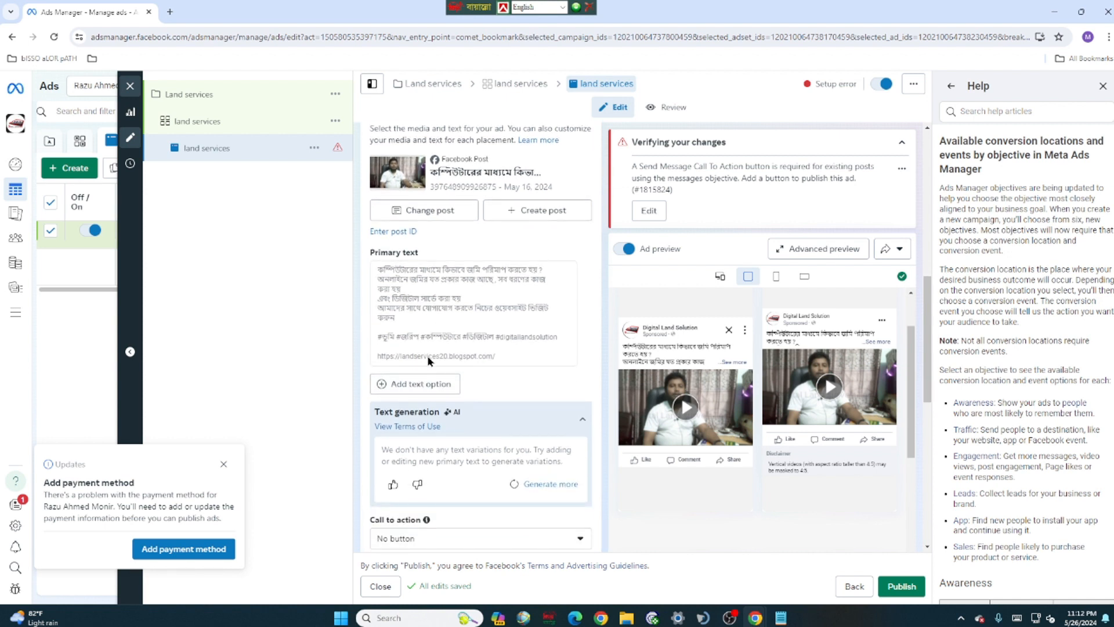
scroll(417, 320, down, 2)
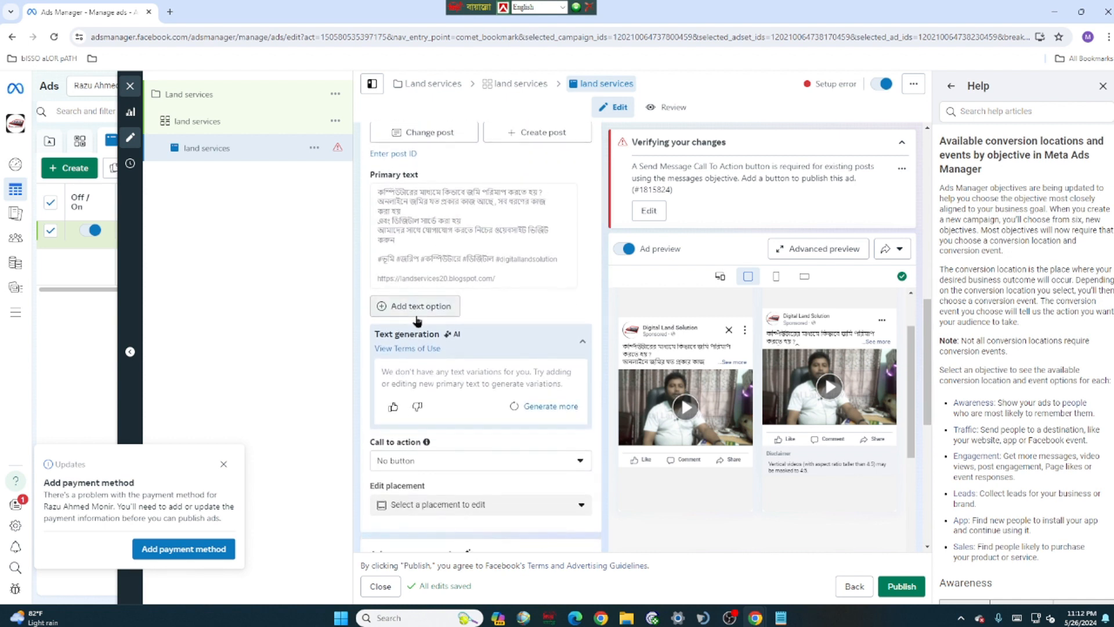
scroll(416, 320, down, 1)
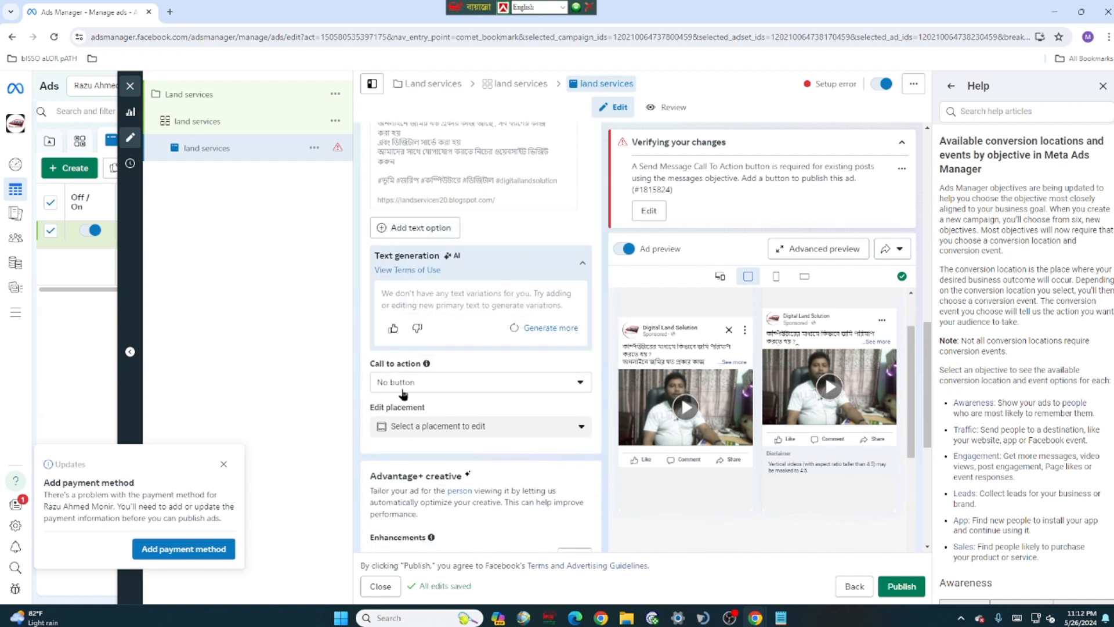
click(580, 385)
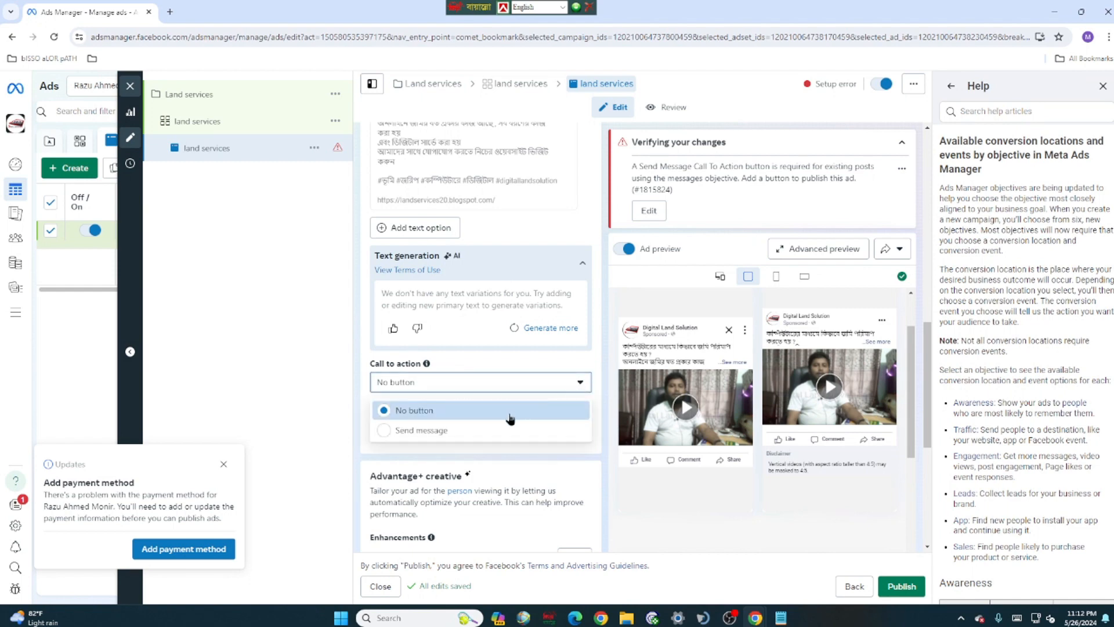
click(476, 433)
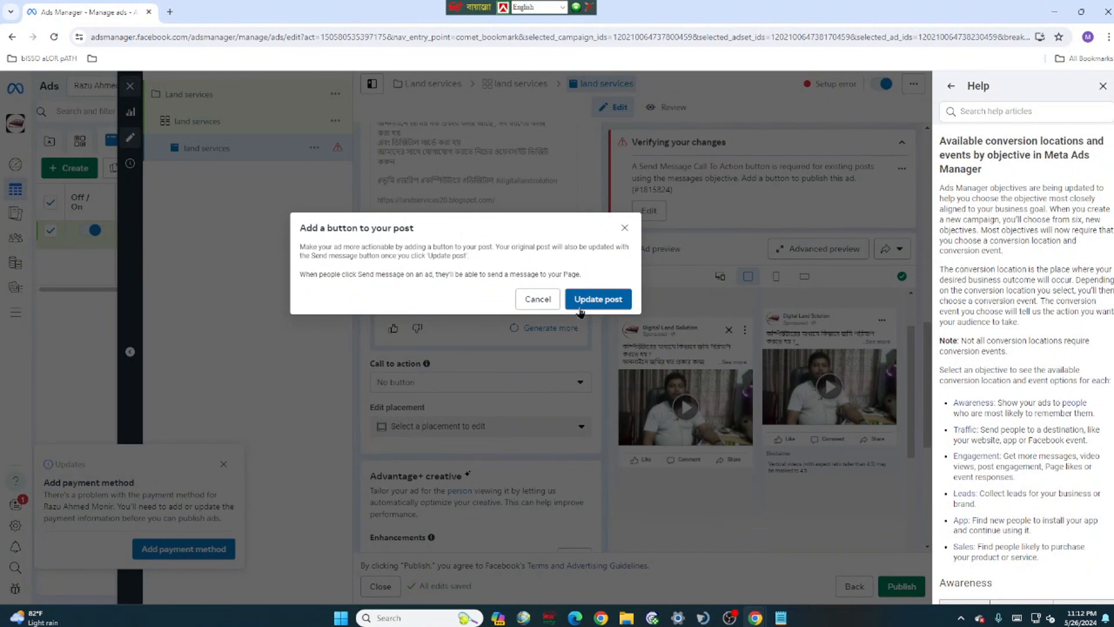
click(597, 300)
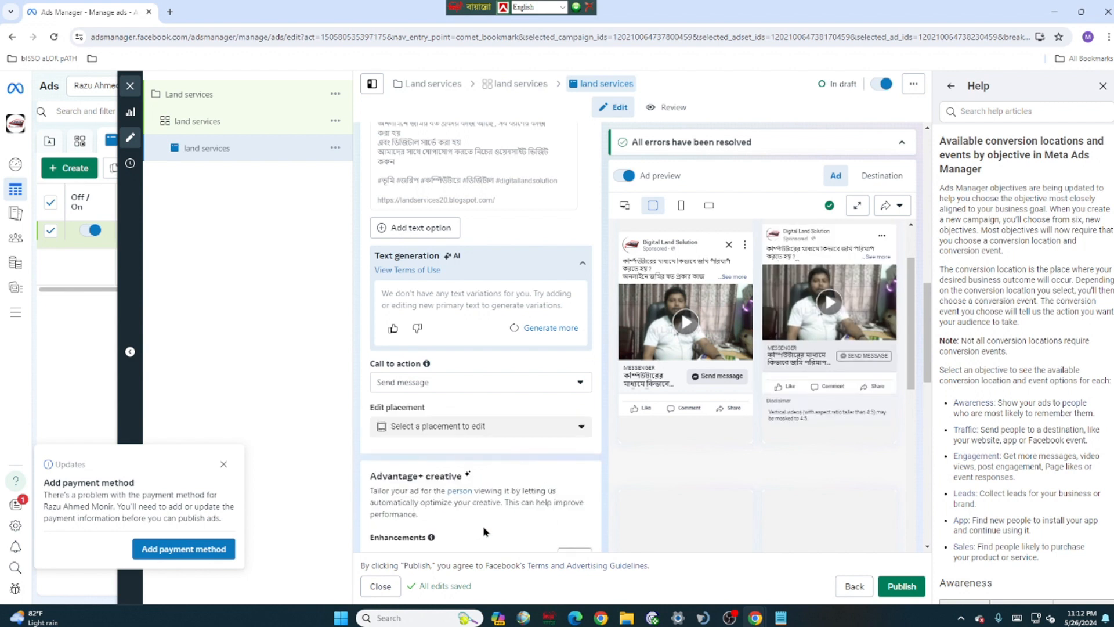
Step: Look through the placement groups available for editing without choosing one
scroll(659, 419, down, 1)
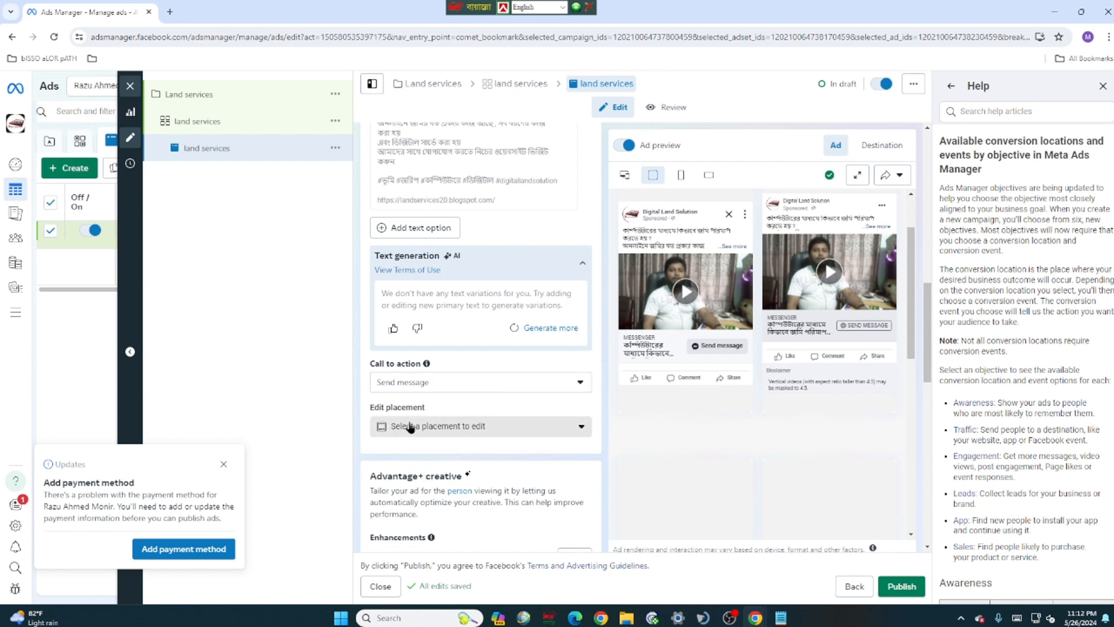
scroll(411, 426, down, 2)
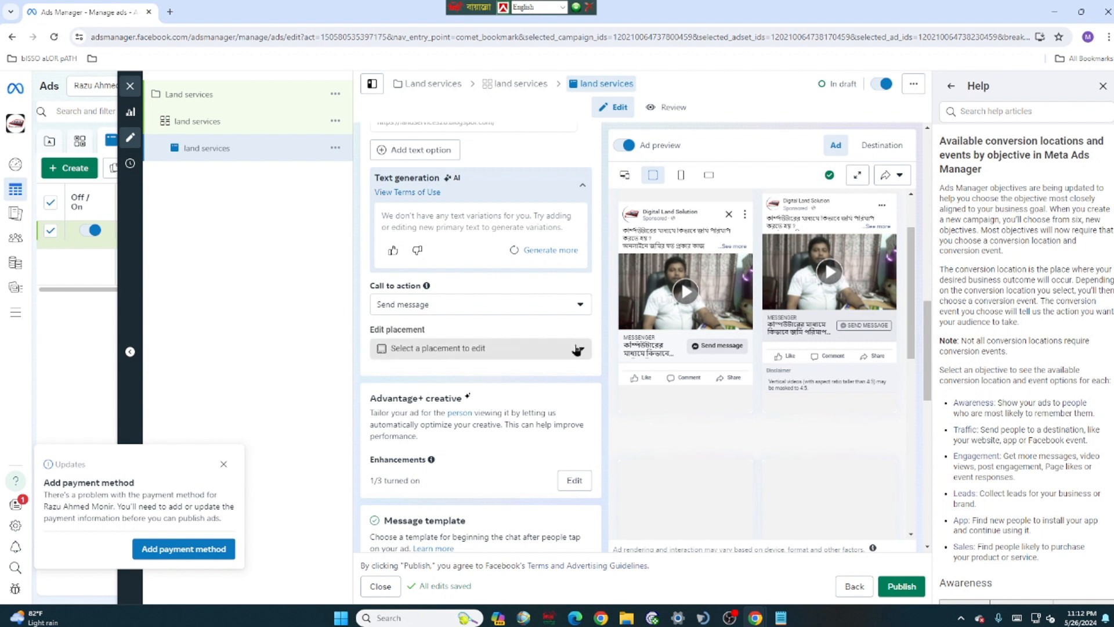
click(574, 354)
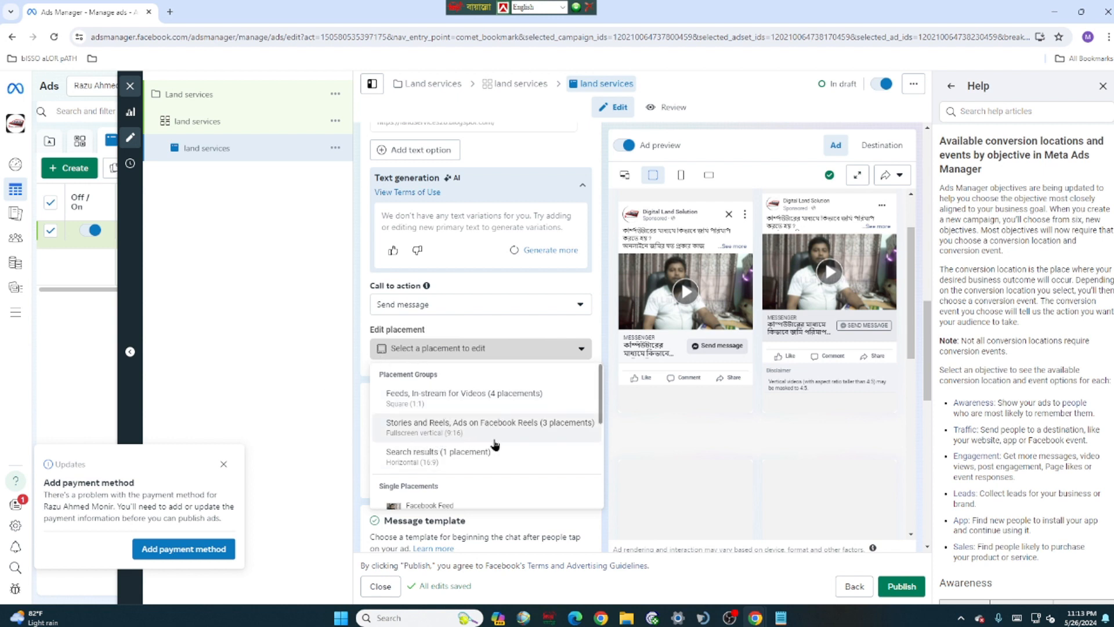
click(327, 428)
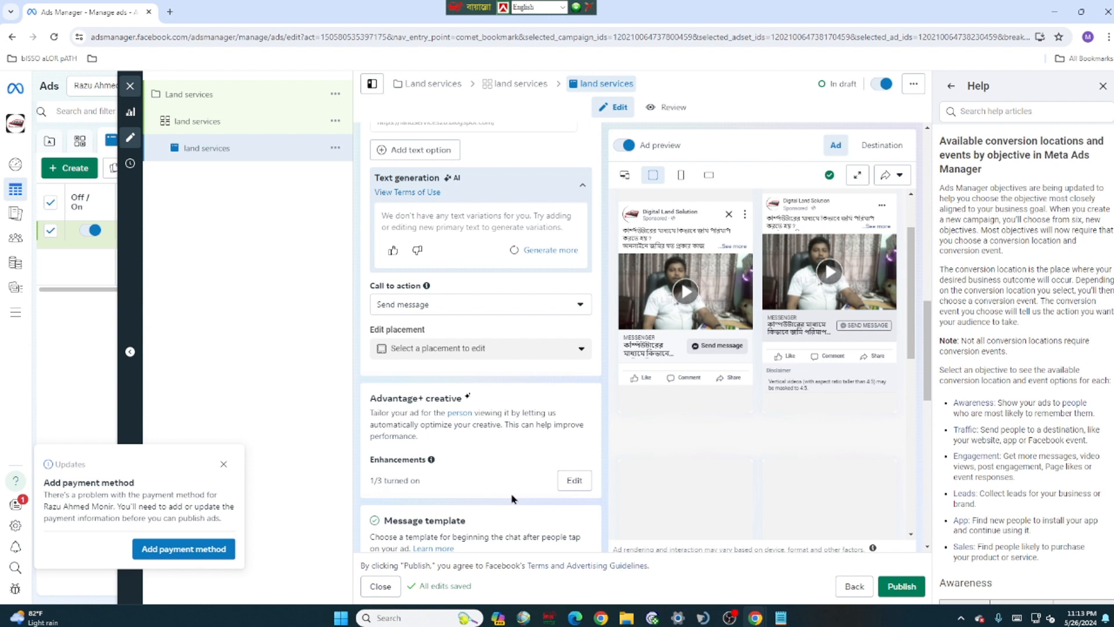
Step: Expand the Start conversations template's questions, send a preview to Messenger, and dismiss the preview notice
scroll(566, 487, down, 2)
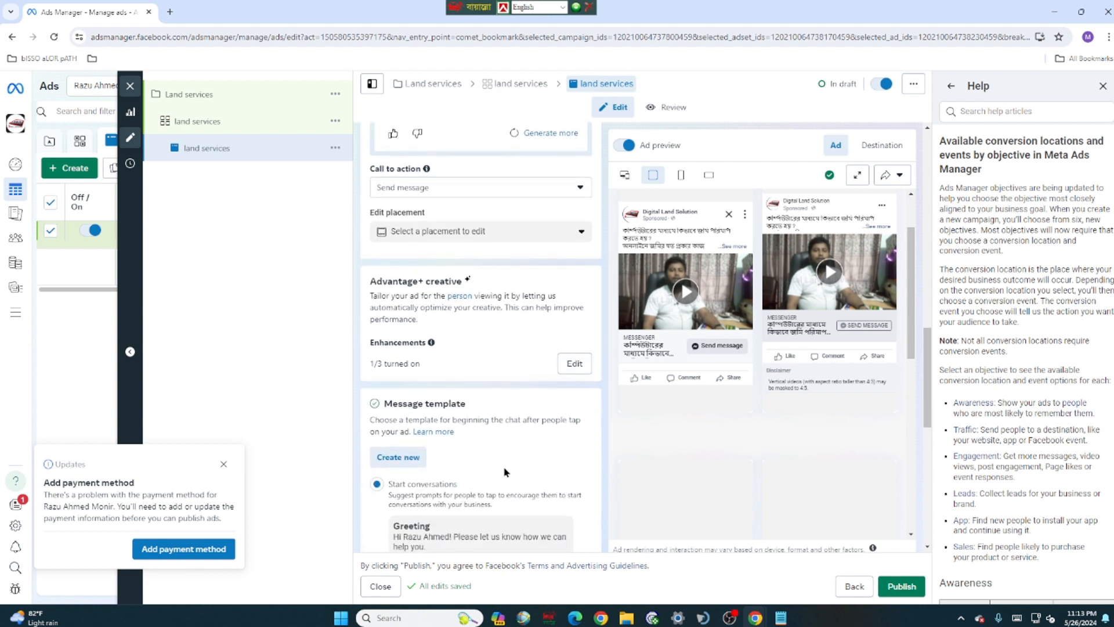
scroll(468, 417, down, 4)
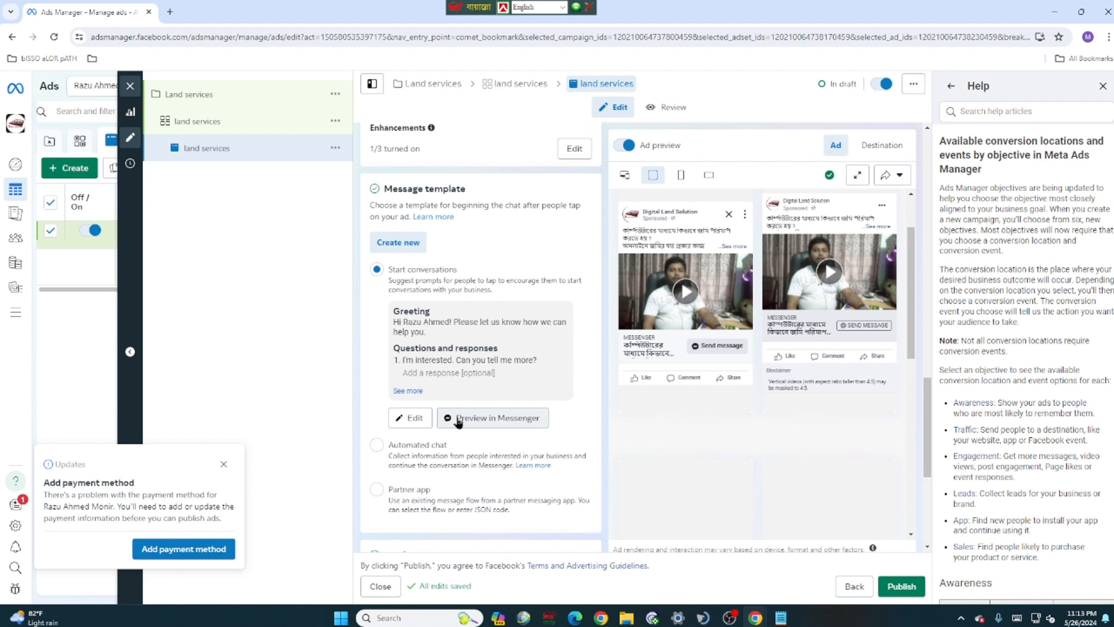
click(415, 392)
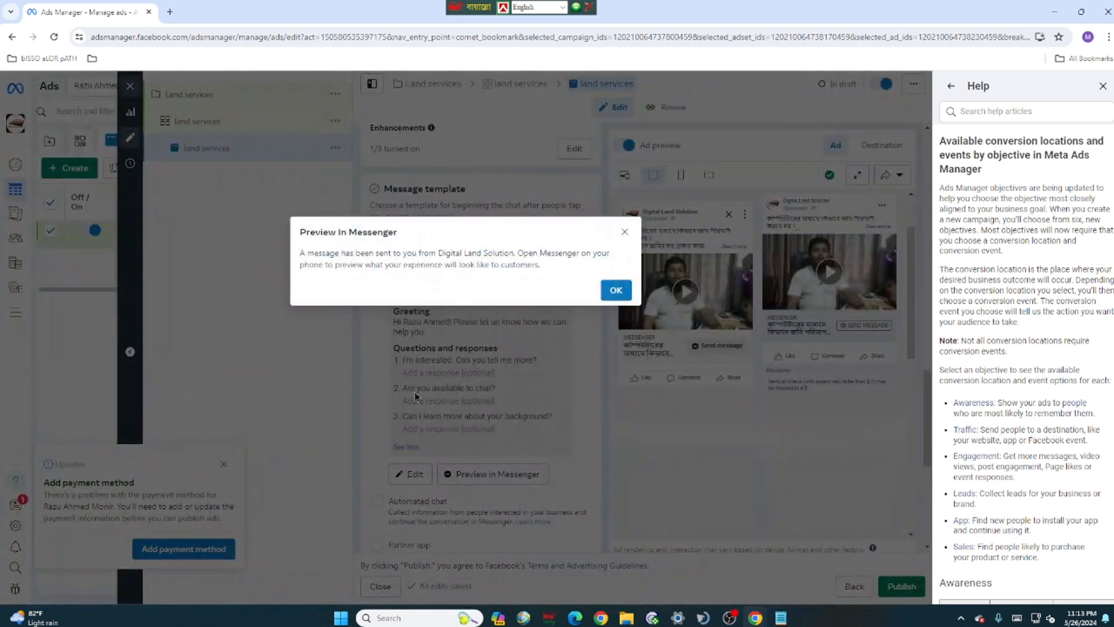
click(625, 231)
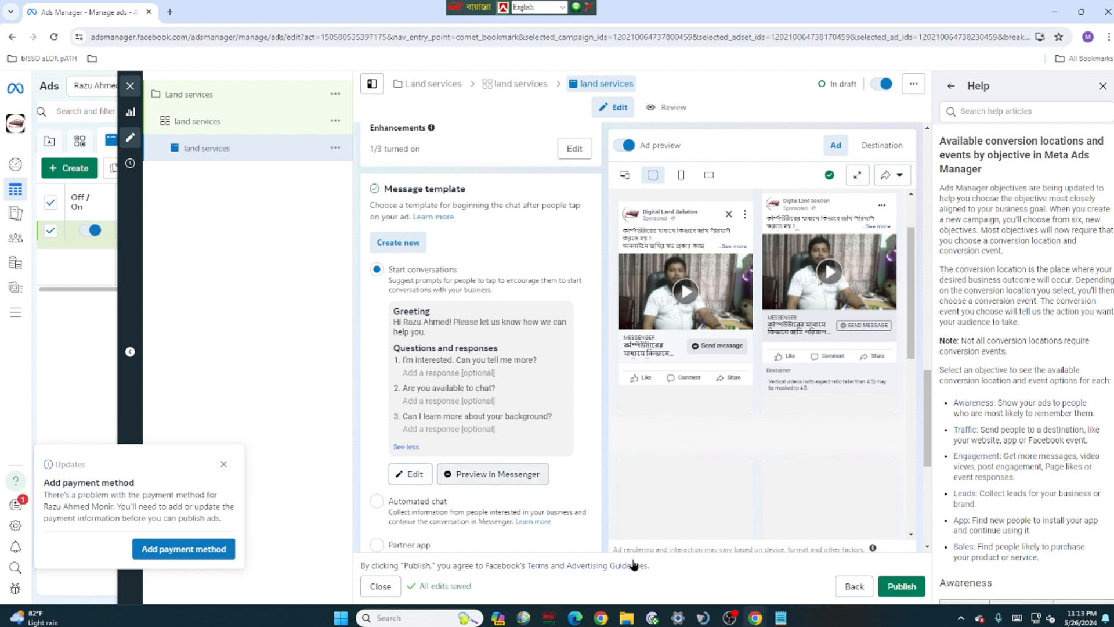
Step: Capture the Message template area with the screenshot tool, frame the Start conversations section with a red rectangle, and discard the capture
click(961, 617)
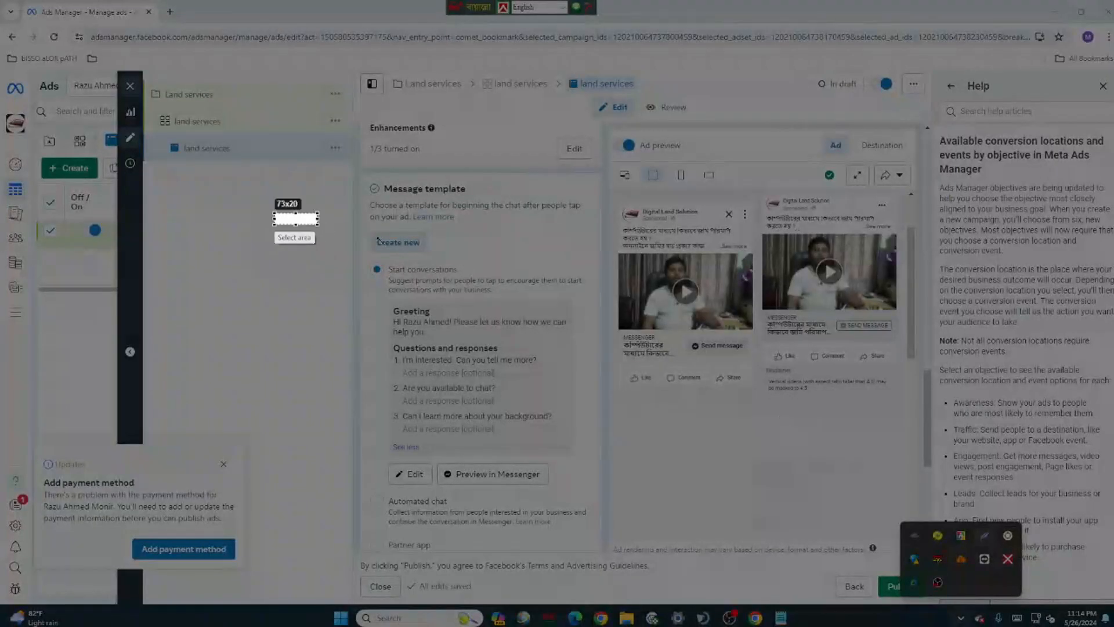
drag(274, 213, 592, 580)
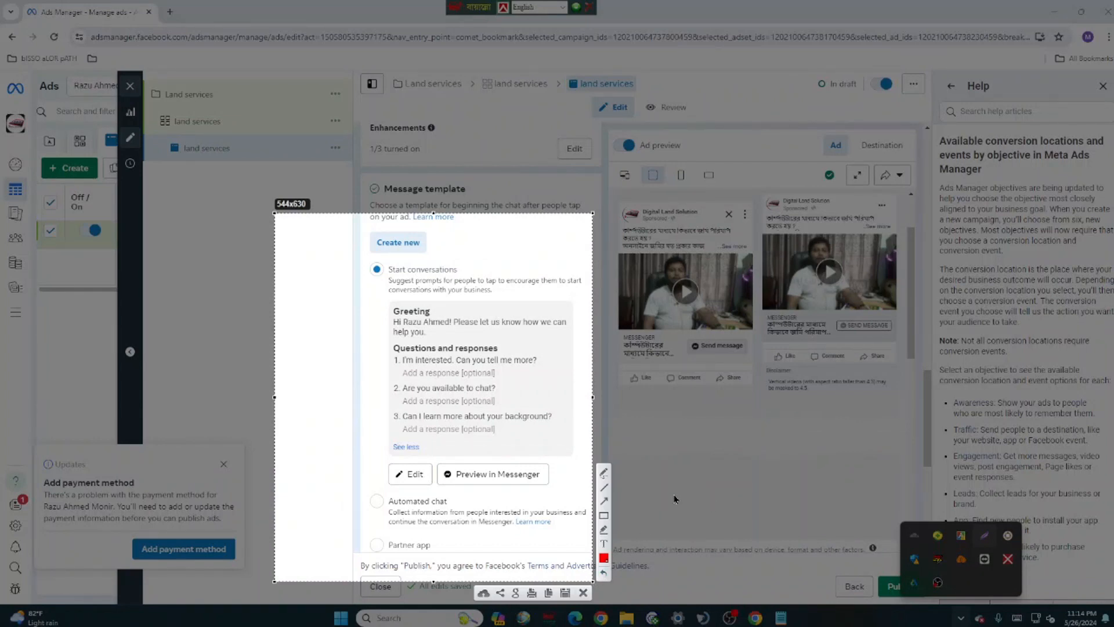
click(604, 516)
drag(336, 244, 574, 516)
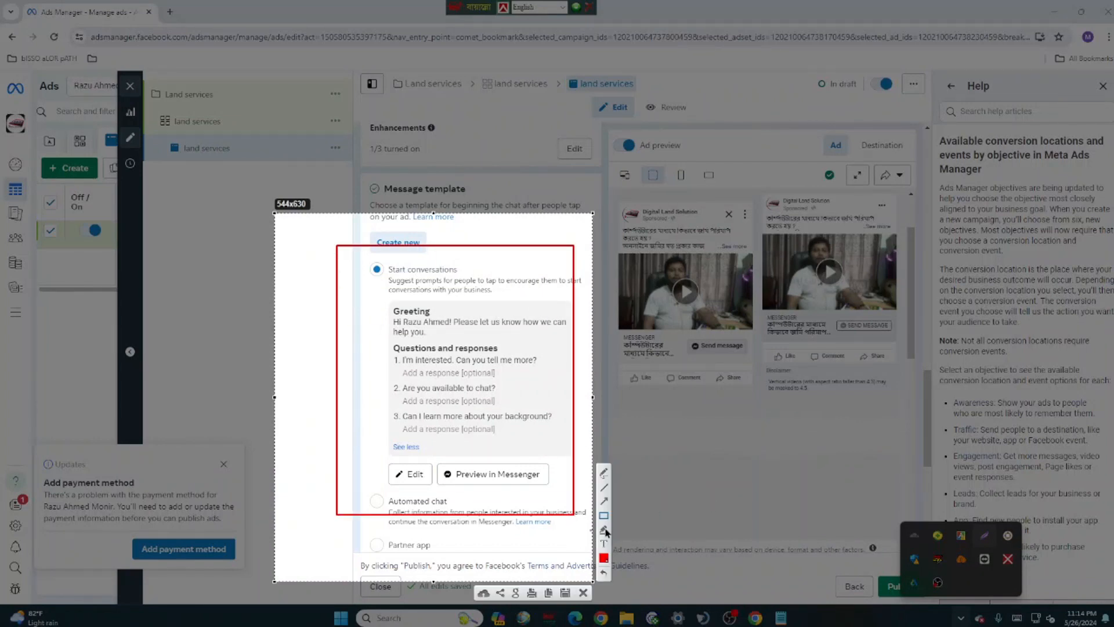
click(583, 592)
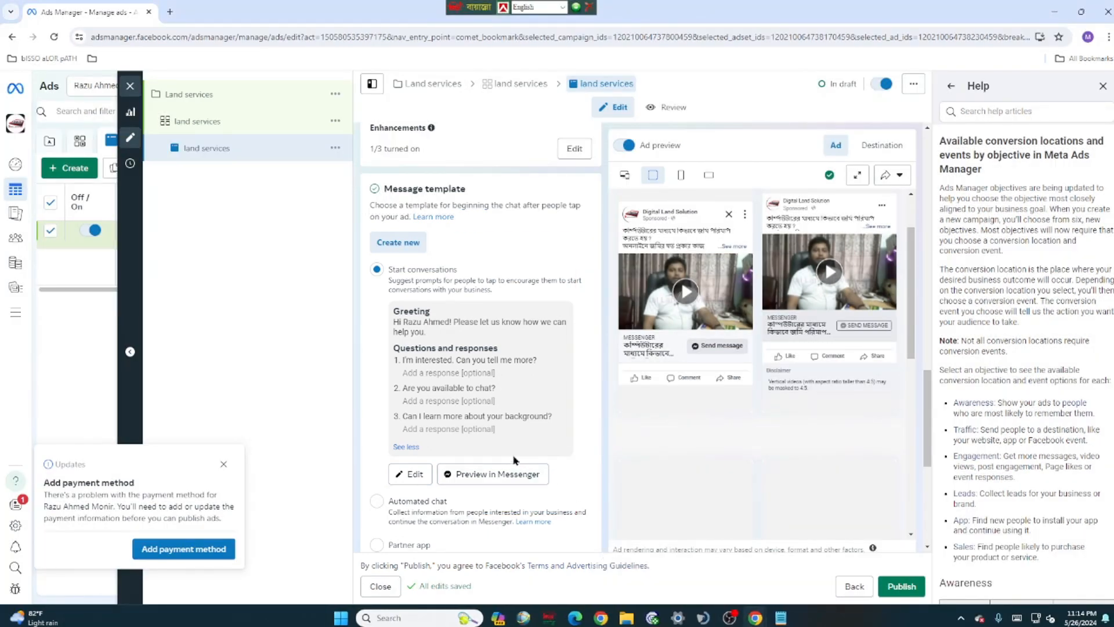
Step: Open the Start conversations template for editing and examine its greeting, media, phone number and question fields
scroll(421, 475, down, 1)
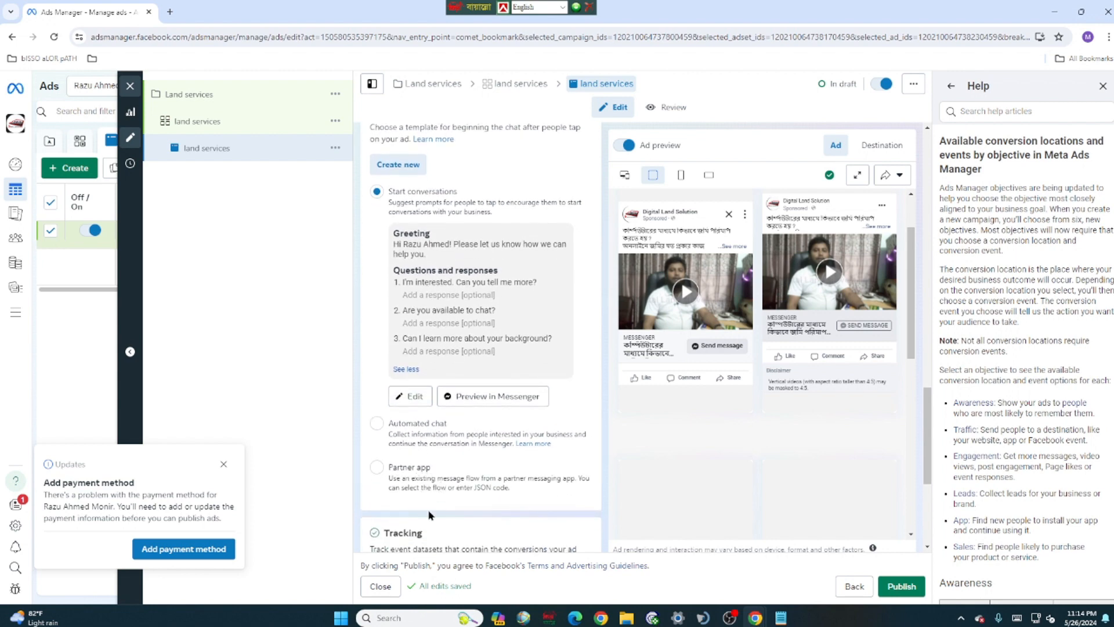
click(410, 396)
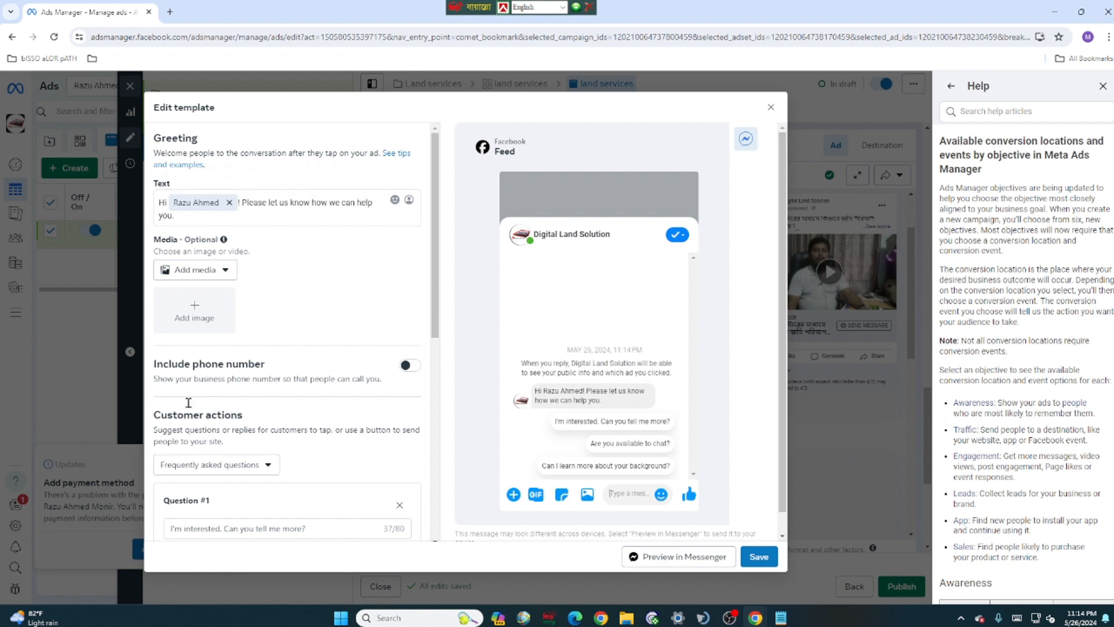
scroll(227, 316, down, 1)
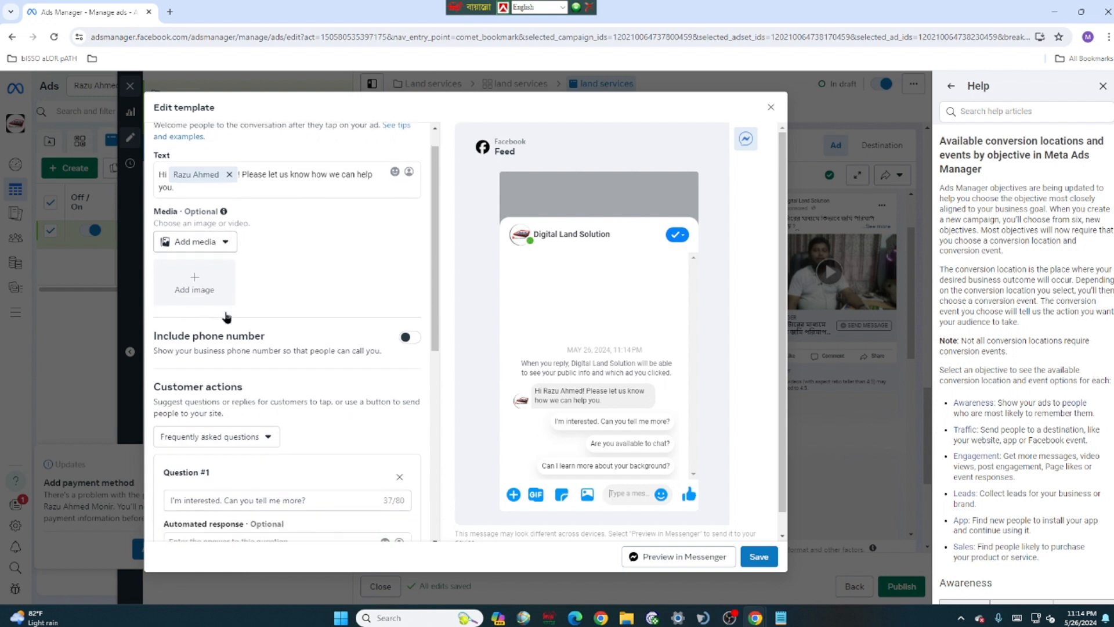
scroll(226, 317, down, 6)
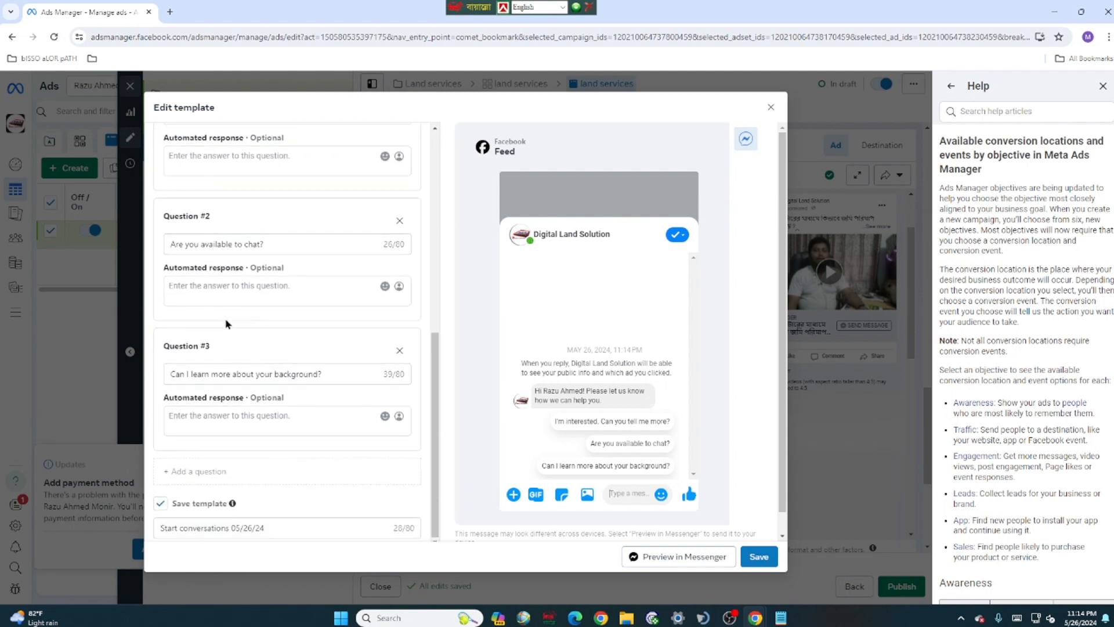
scroll(226, 323, up, 5)
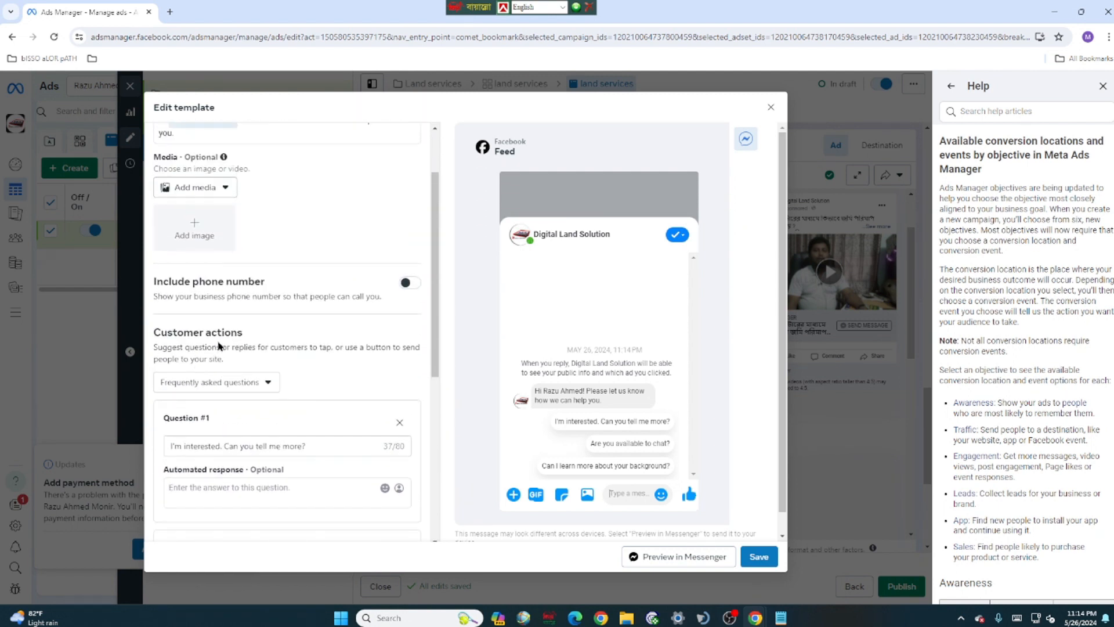
scroll(218, 347, up, 1)
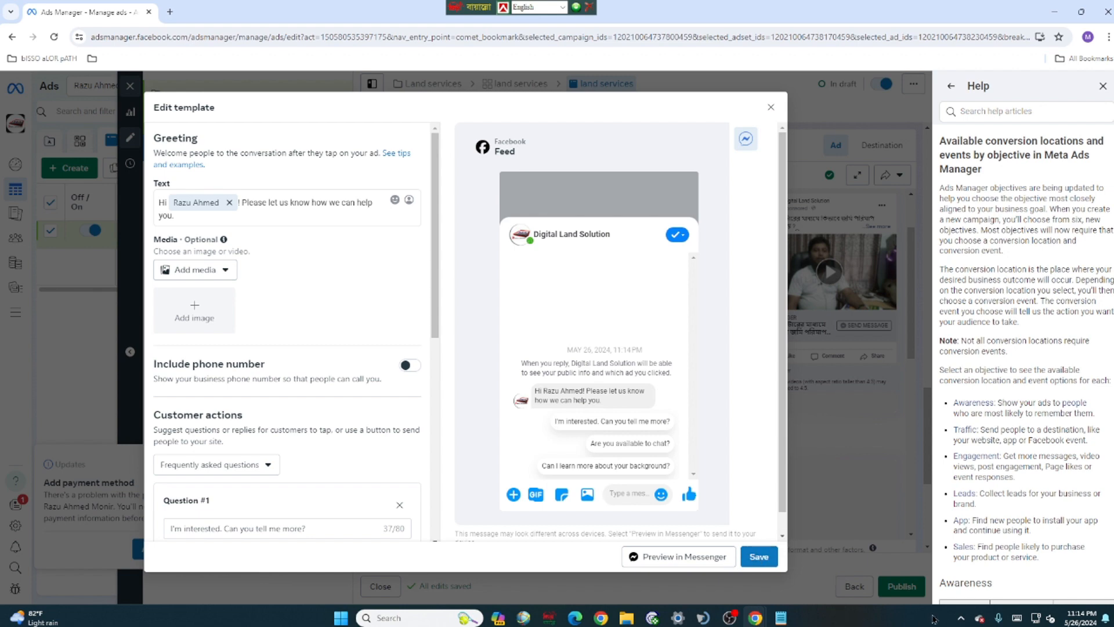
Step: Capture the template's Messenger chat preview with the screenshot tool, discard the capture, and close the template editor without saving
click(962, 619)
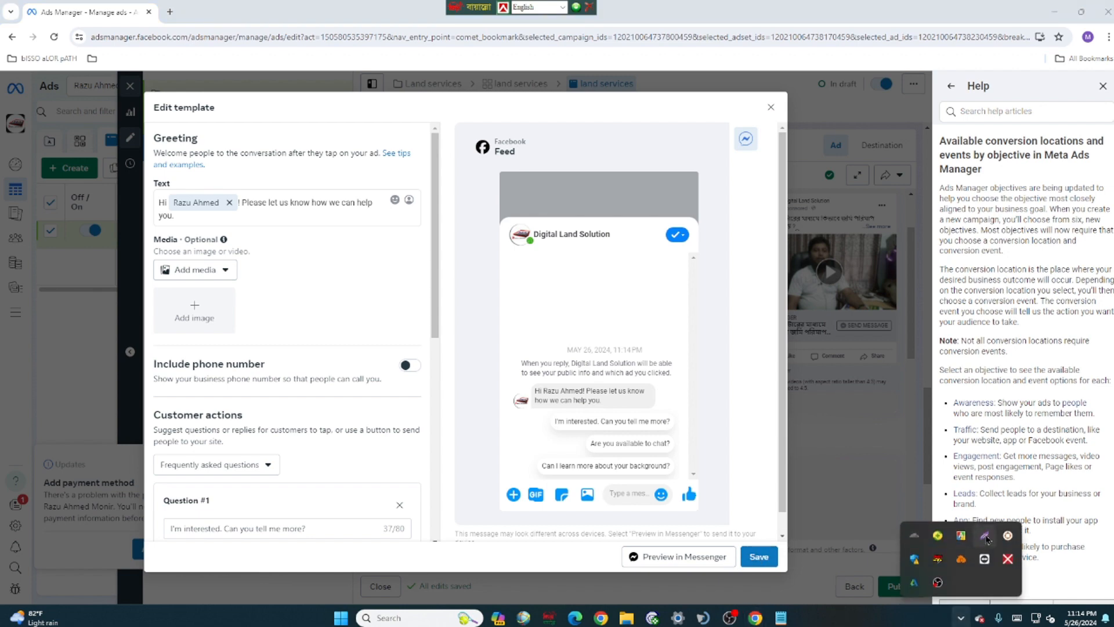
click(987, 539)
drag(453, 152, 730, 524)
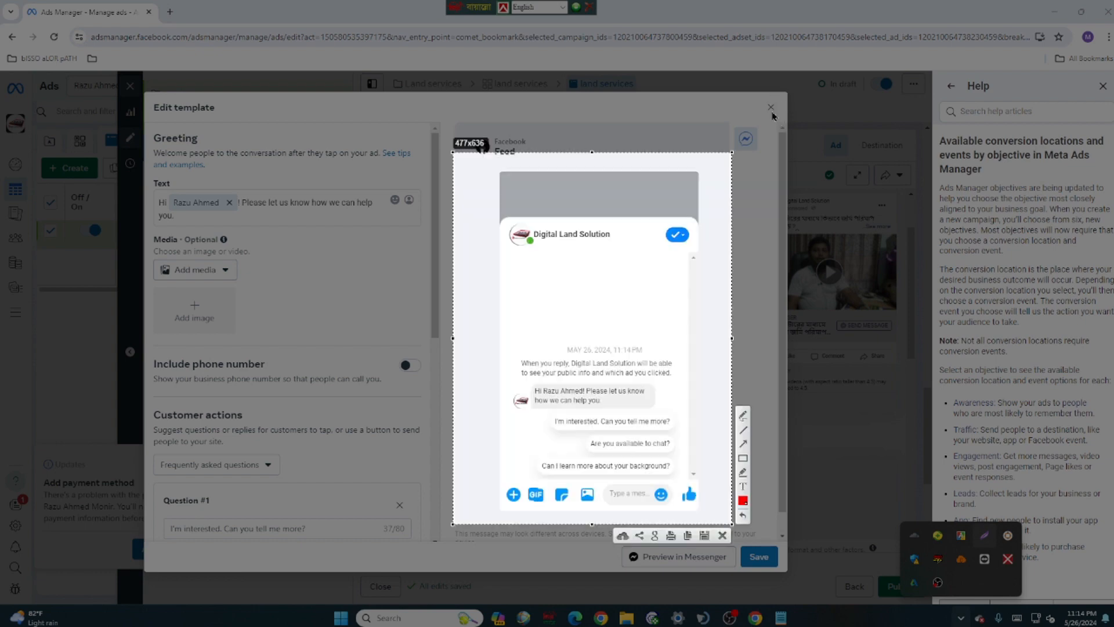
click(723, 535)
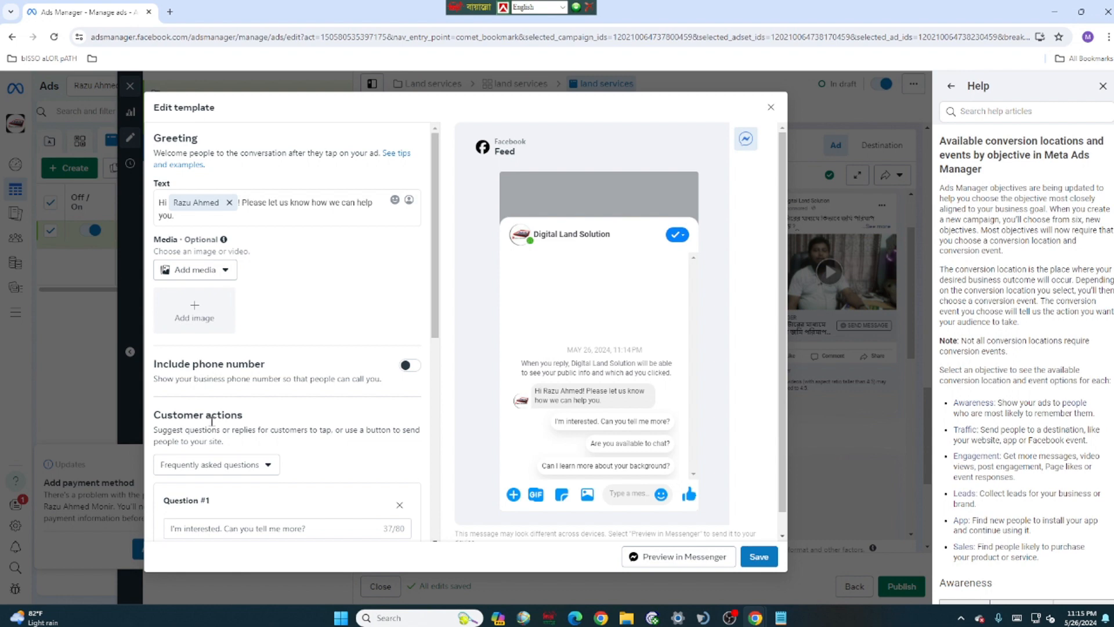
click(771, 108)
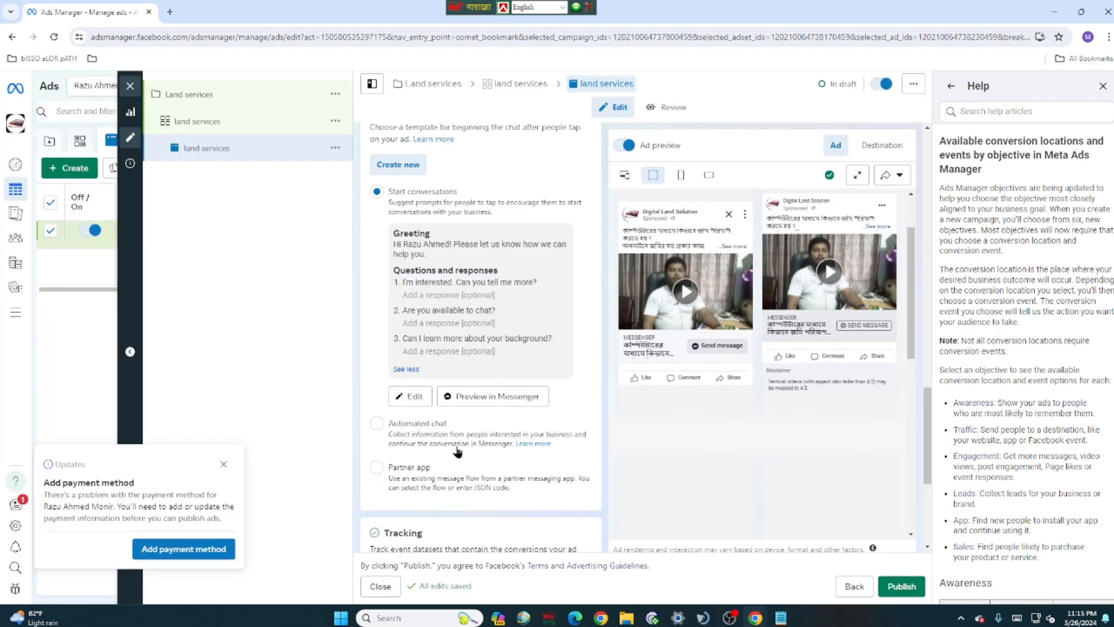
Step: Switch the ad's message template from Start conversations to Automated chat
scroll(459, 451, down, 2)
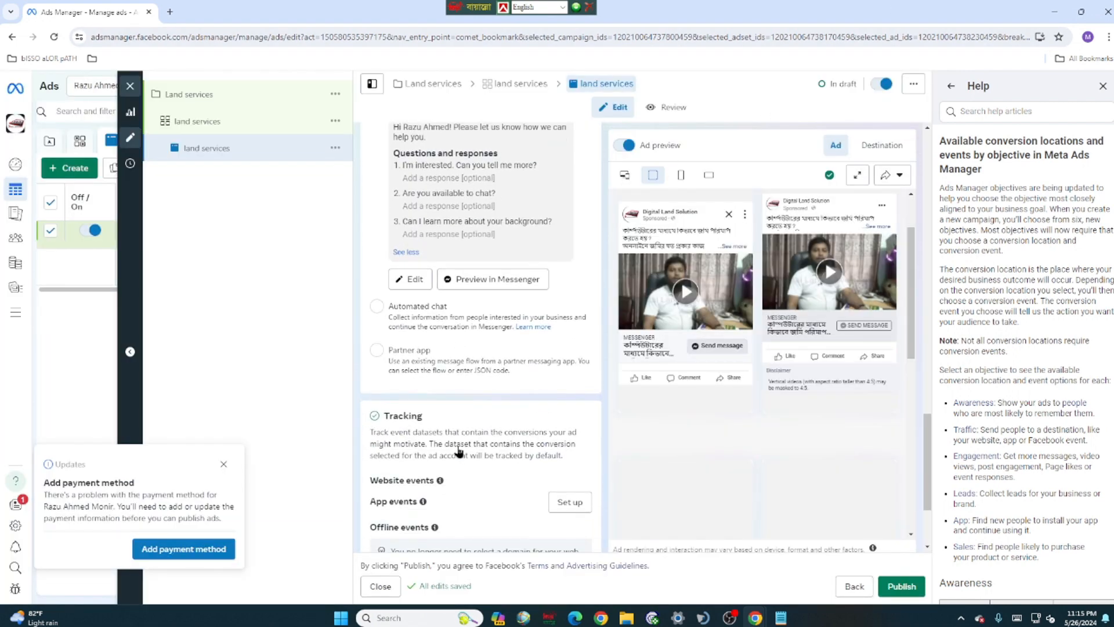
click(378, 307)
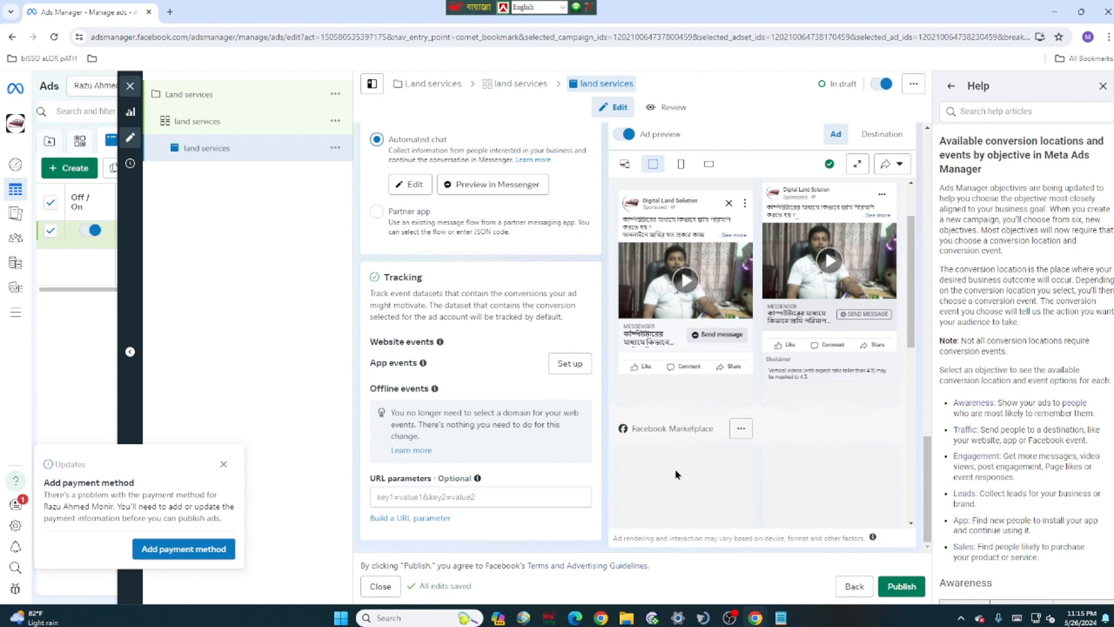
scroll(578, 494, up, 8)
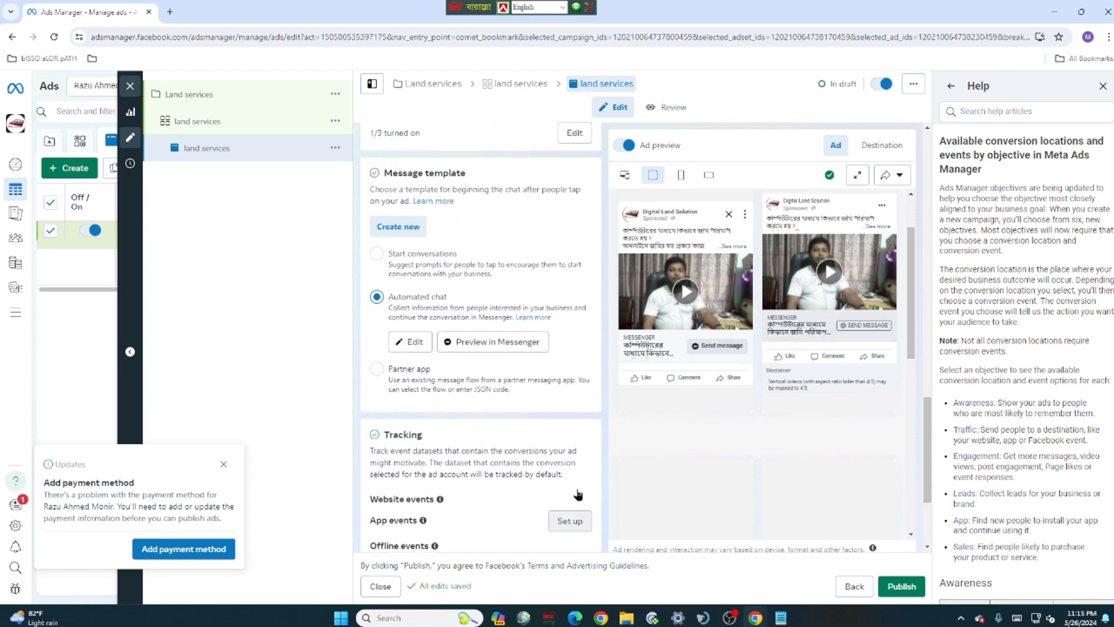
Step: Review the ad's creative, identity and setup settings along with the video post's other placement previews
scroll(577, 494, up, 10)
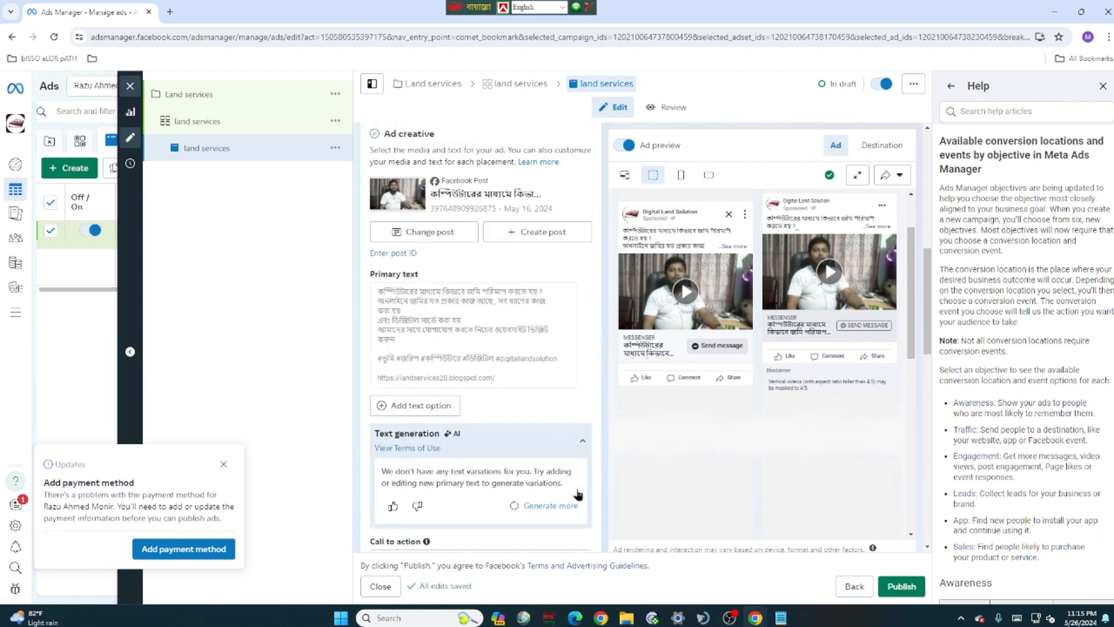
scroll(578, 494, up, 3)
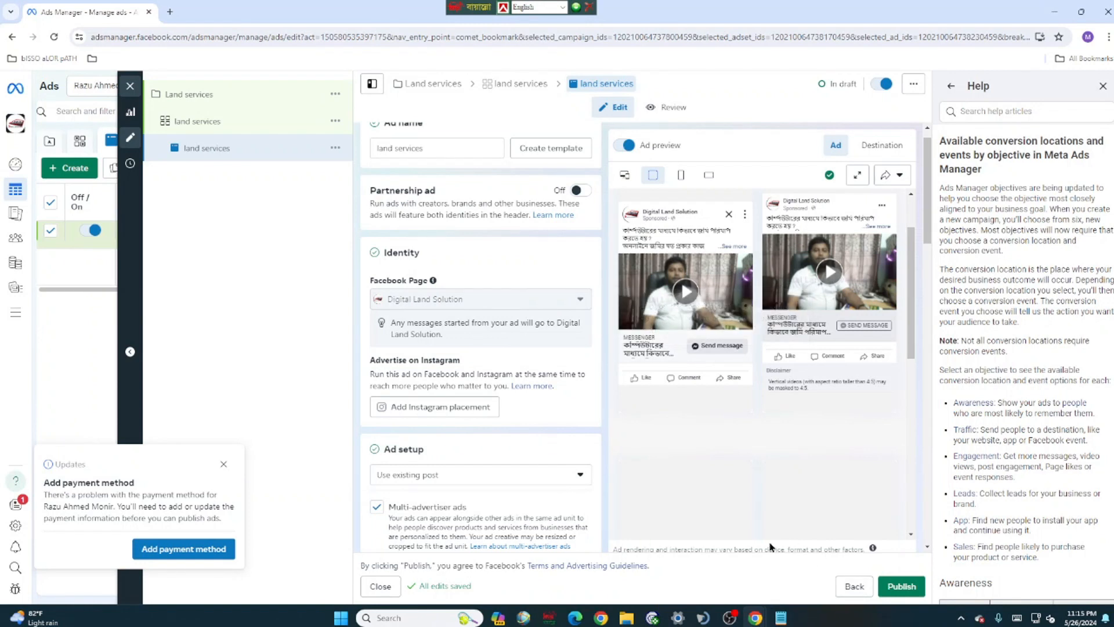
scroll(772, 545, down, 3)
scroll(758, 522, down, 3)
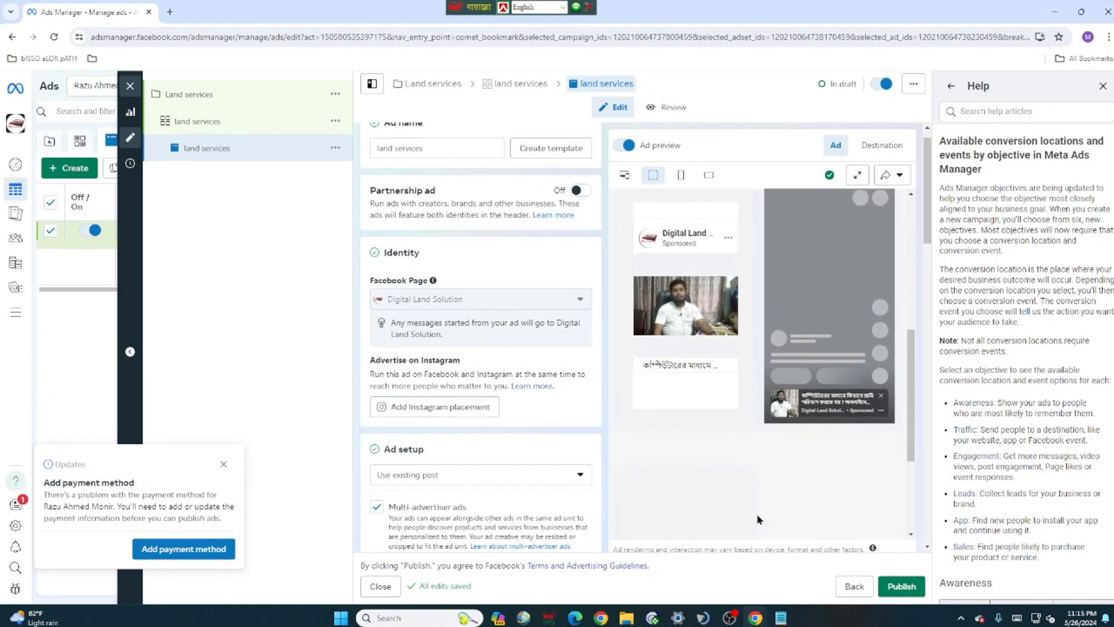
Step: Submit the "land services" ad for publishing
scroll(758, 520, up, 3)
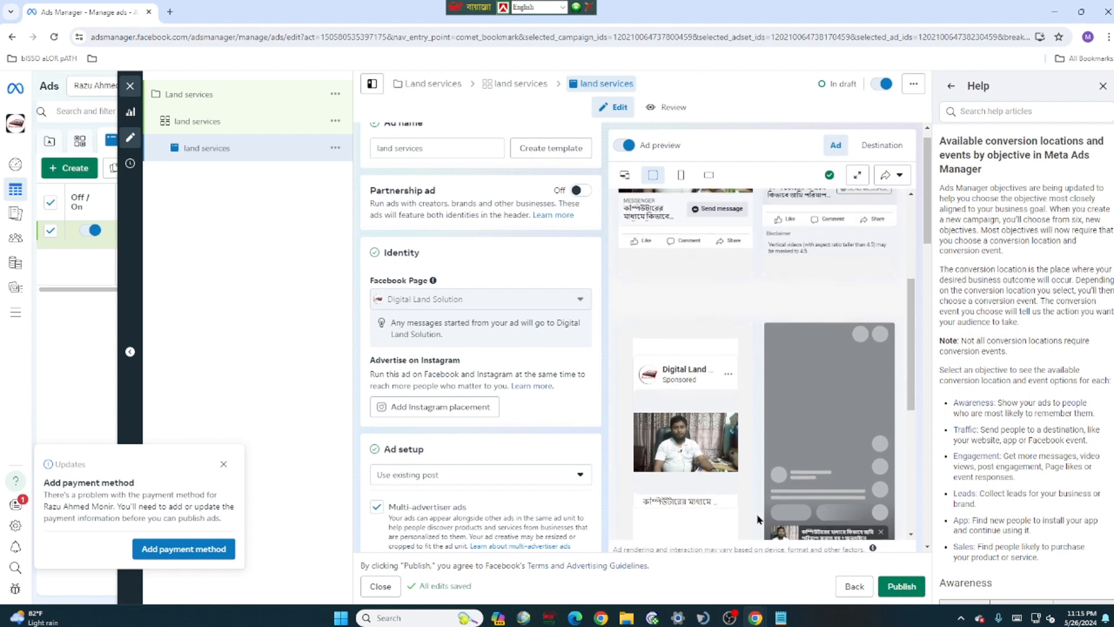
click(904, 591)
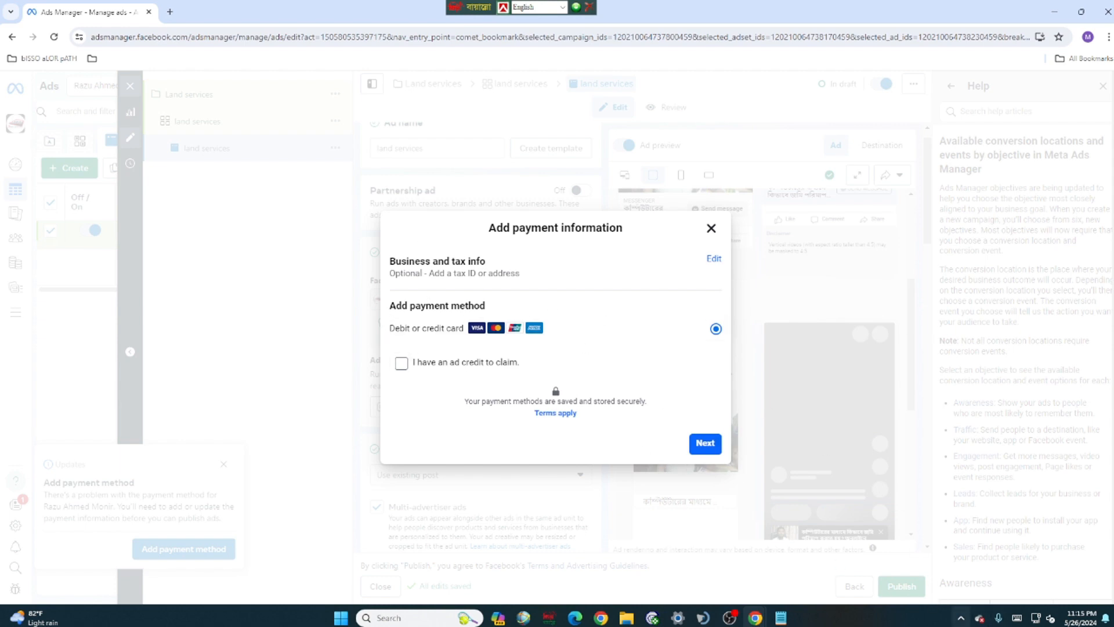
click(961, 618)
click(993, 539)
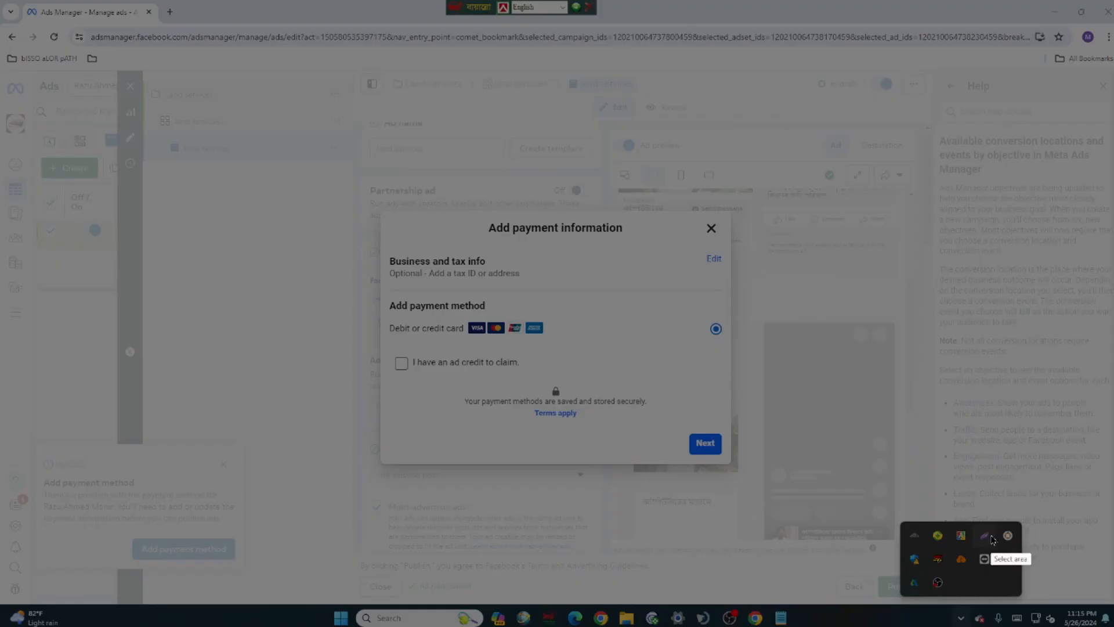
mouse_move(57, 0)
mouse_down()
mouse_move(445, 103)
mouse_move(838, 510)
mouse_move(796, 500)
mouse_up()
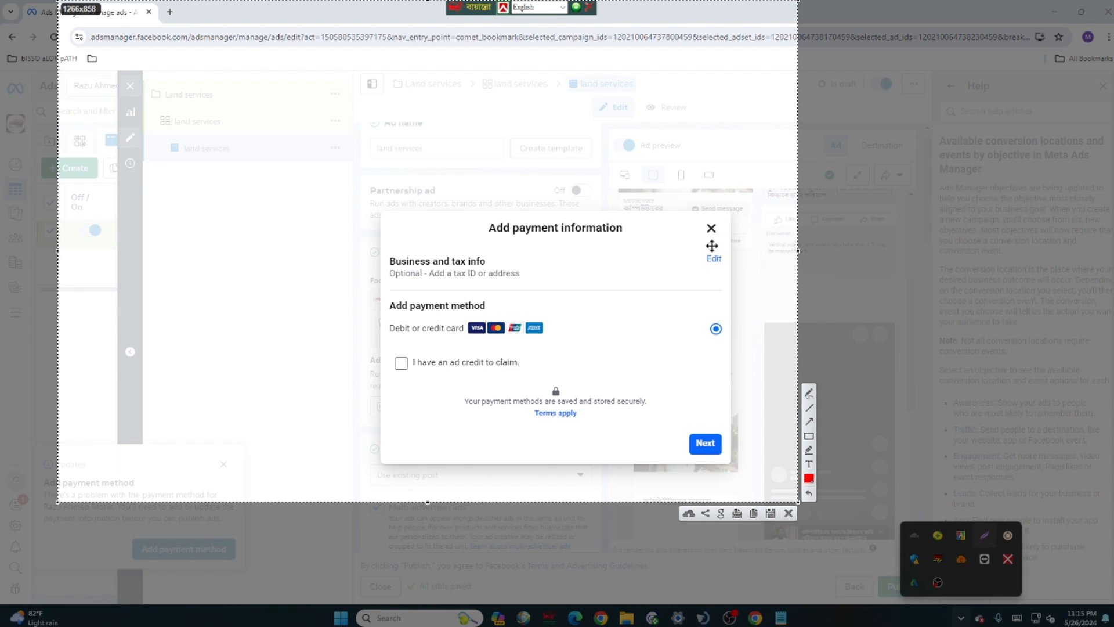
click(788, 513)
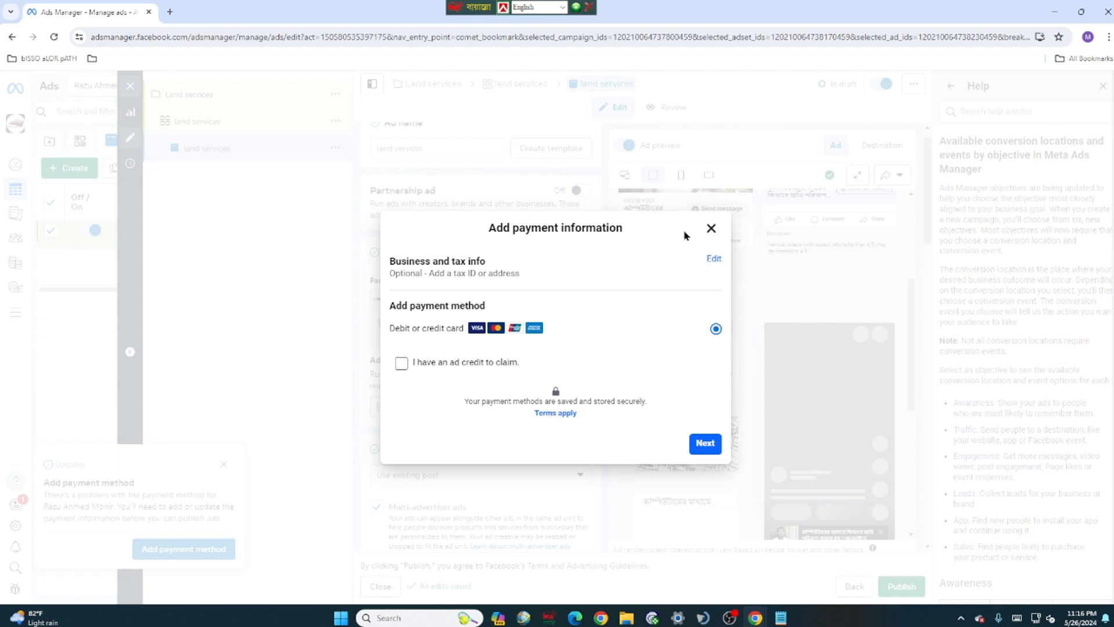
Step: Close the Ads Manager browser window, switch to OBS and stop the screen recording
click(1106, 10)
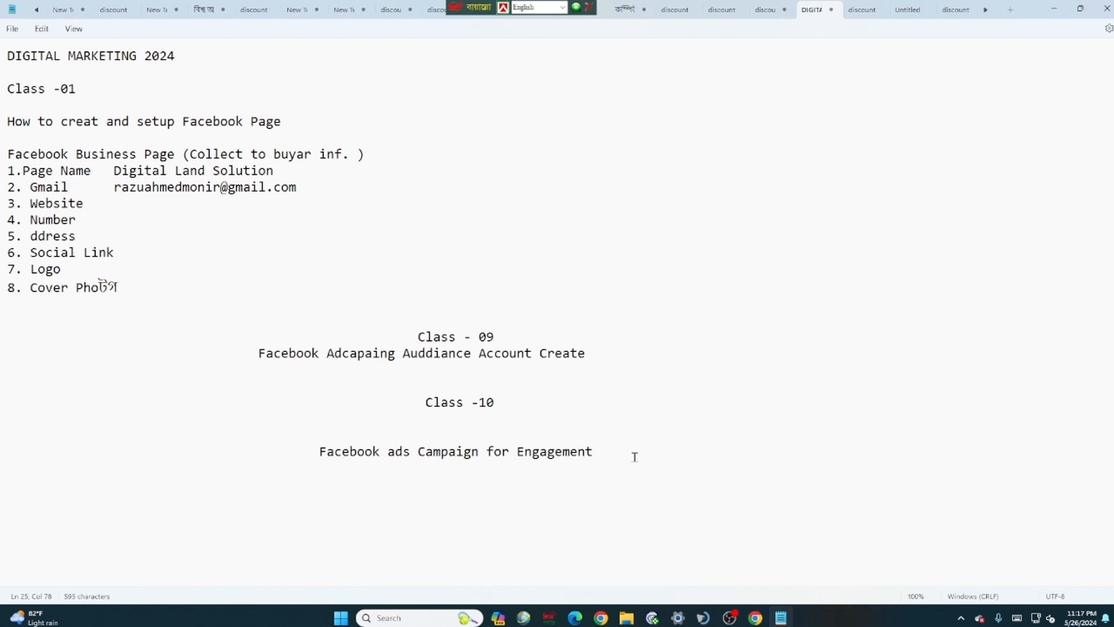
click(732, 619)
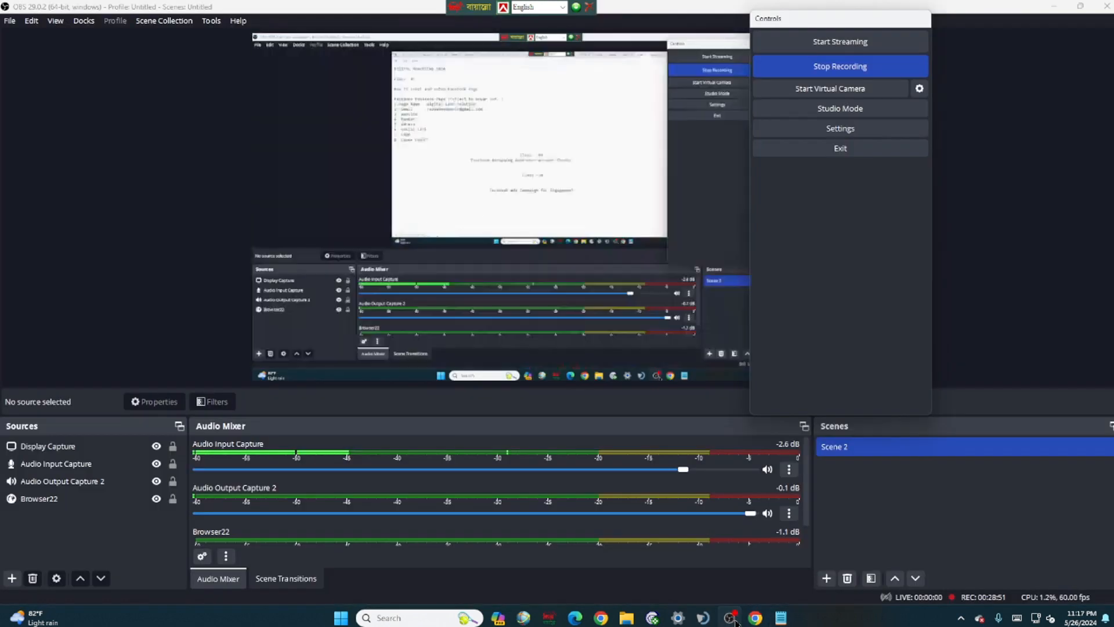
click(839, 68)
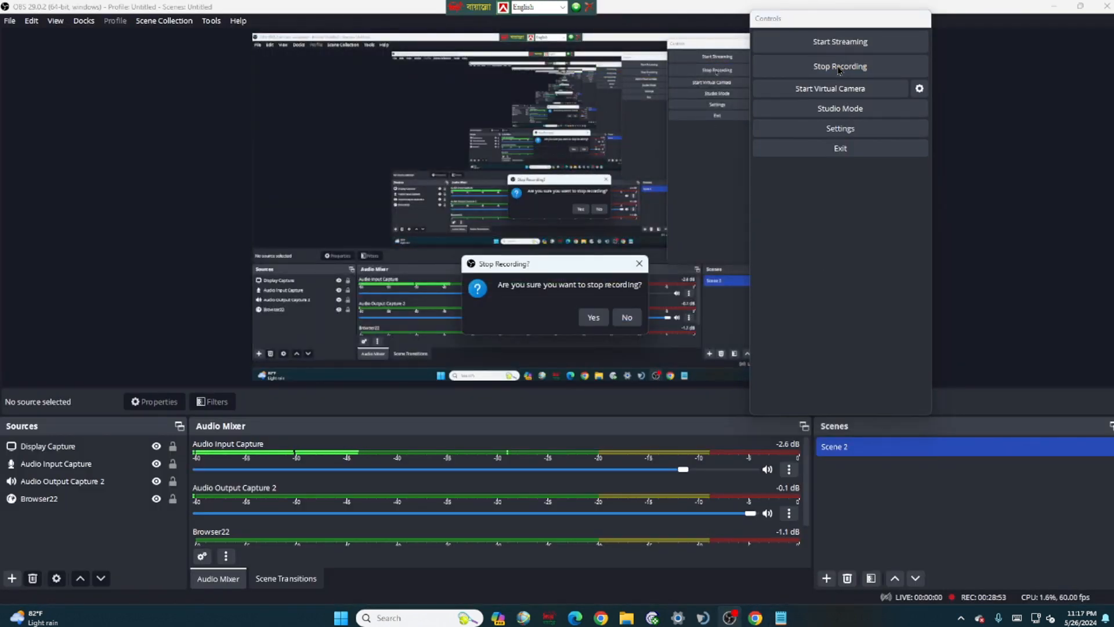